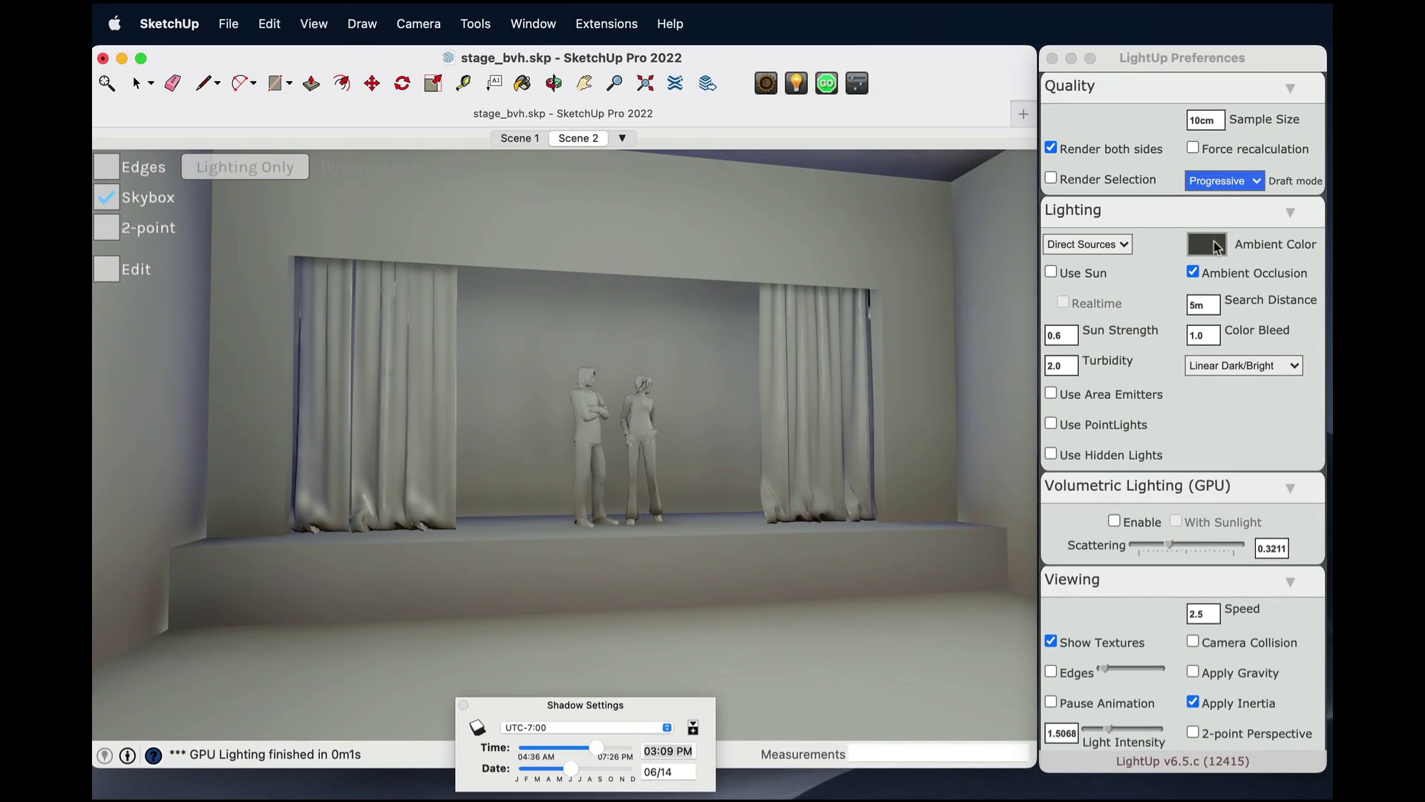
Brighten the ambient color of the stage scene to a medium grey-green.
click(1214, 245)
drag(1221, 302, 1219, 291)
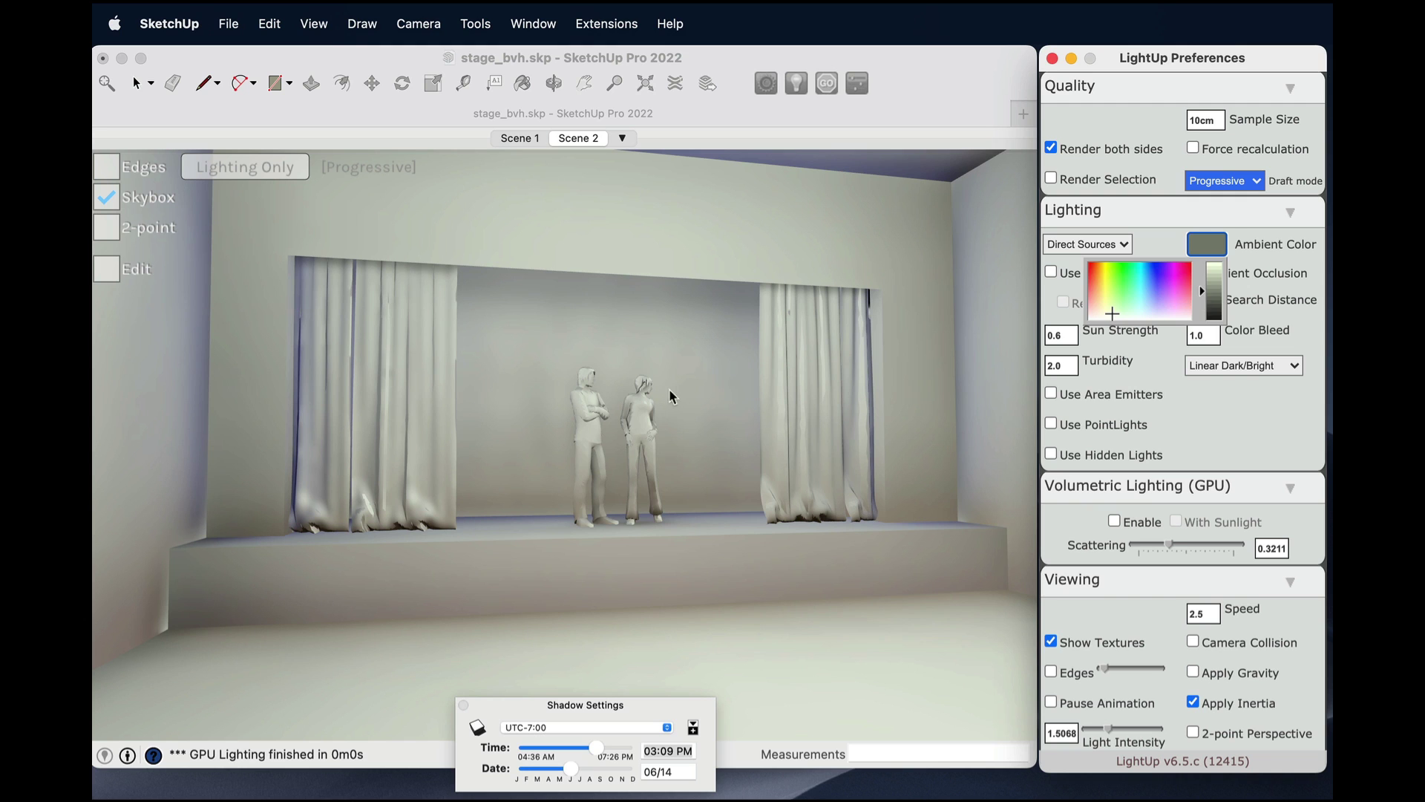
click(669, 391)
scroll(608, 372, up, 6)
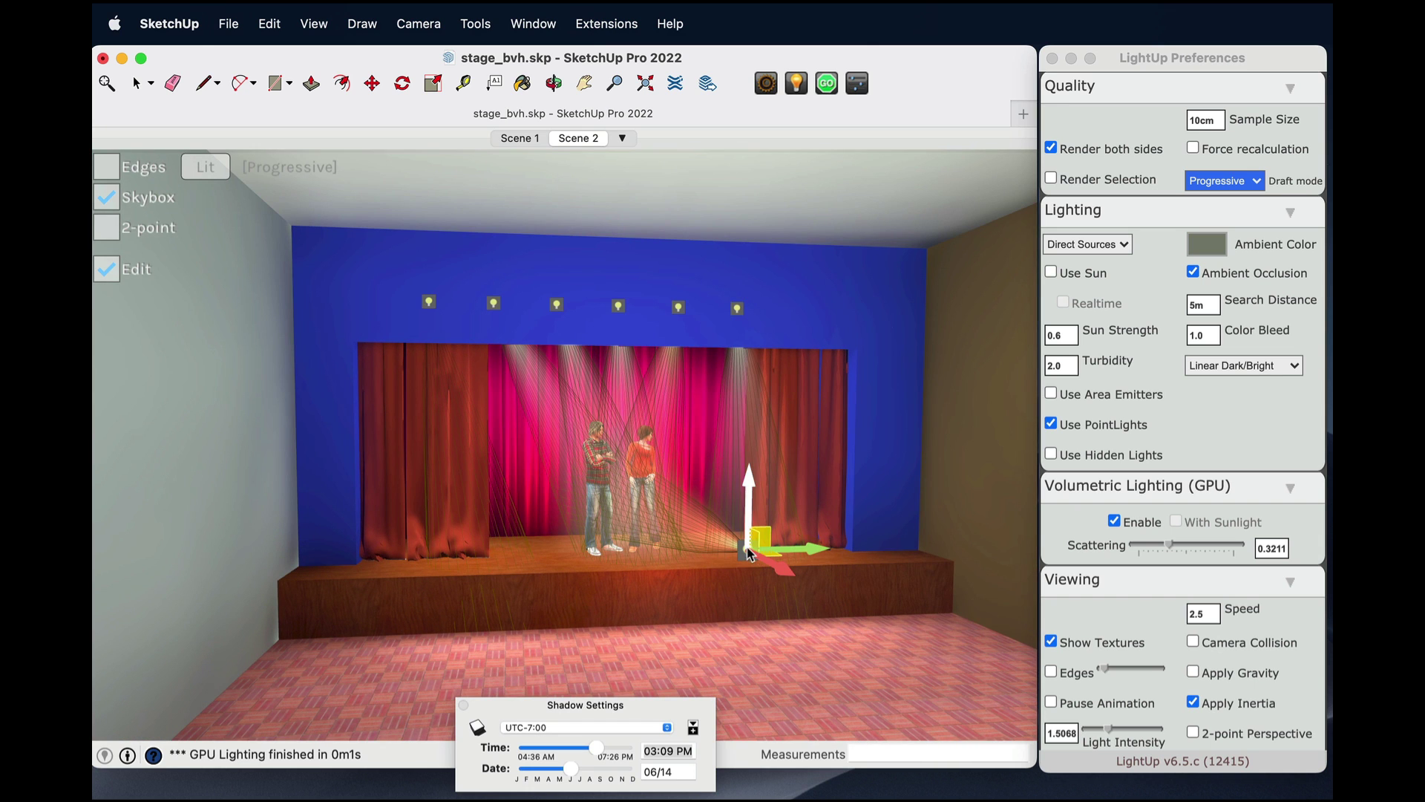
Lower the floor-level light beside the stage curtain slightly along its vertical axis.
drag(744, 518, 738, 532)
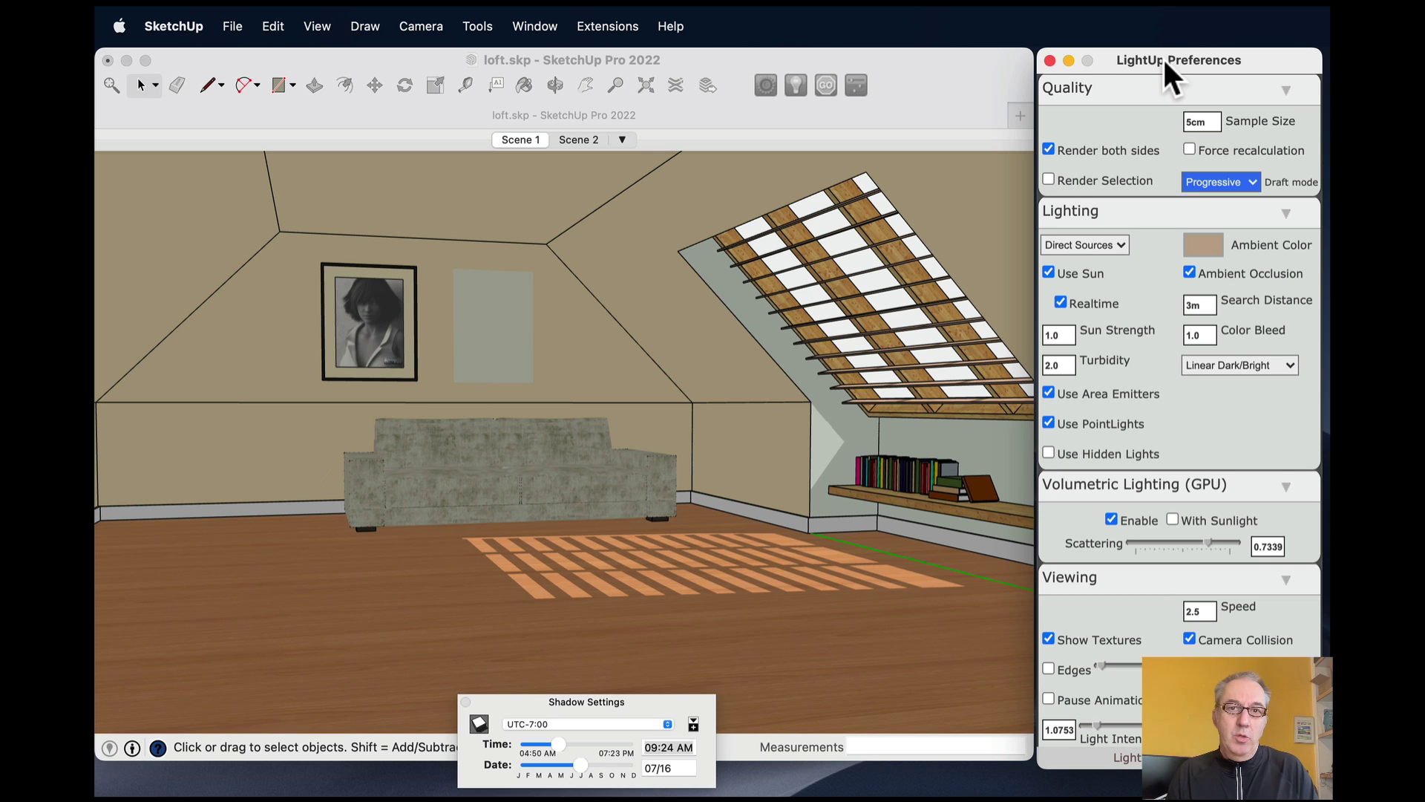
click(948, 65)
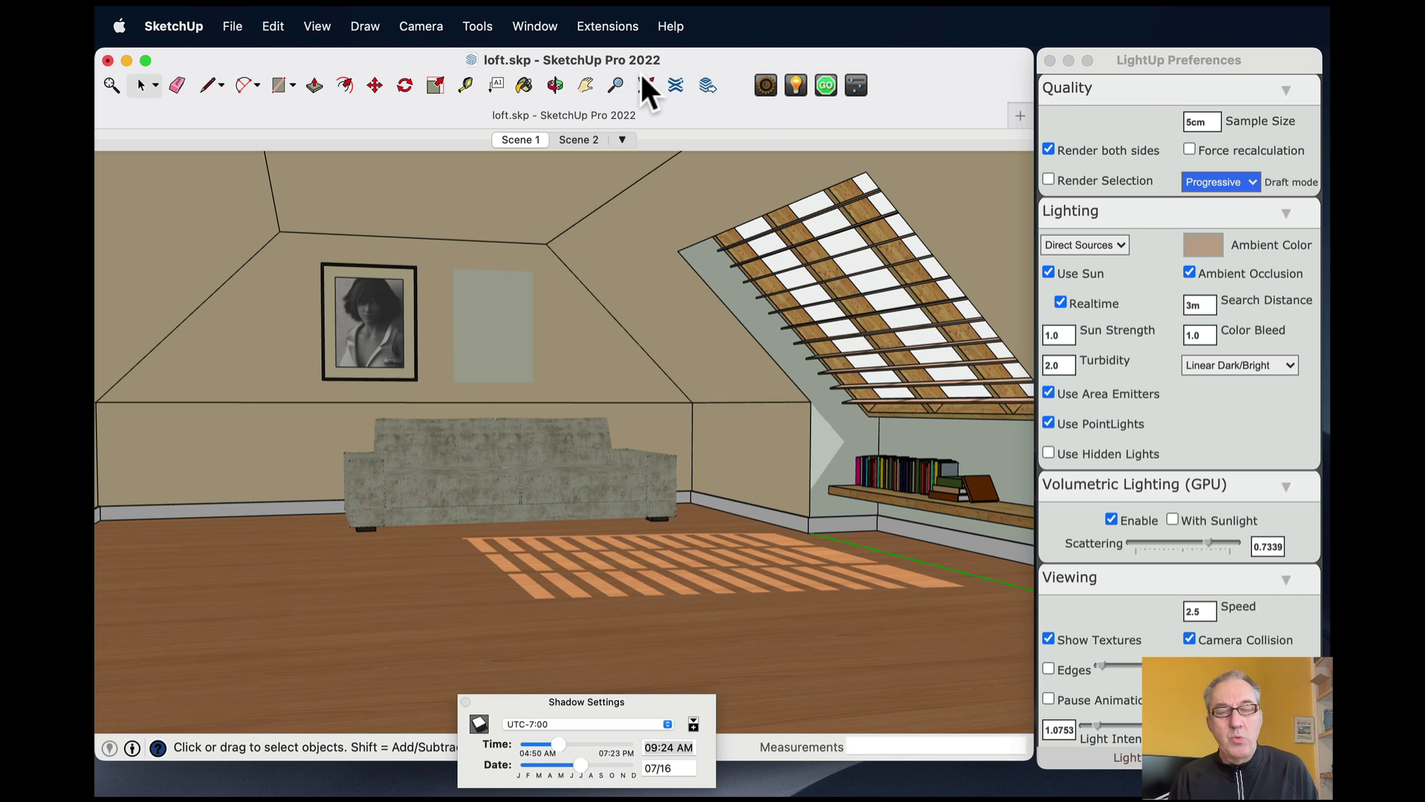
click(1145, 62)
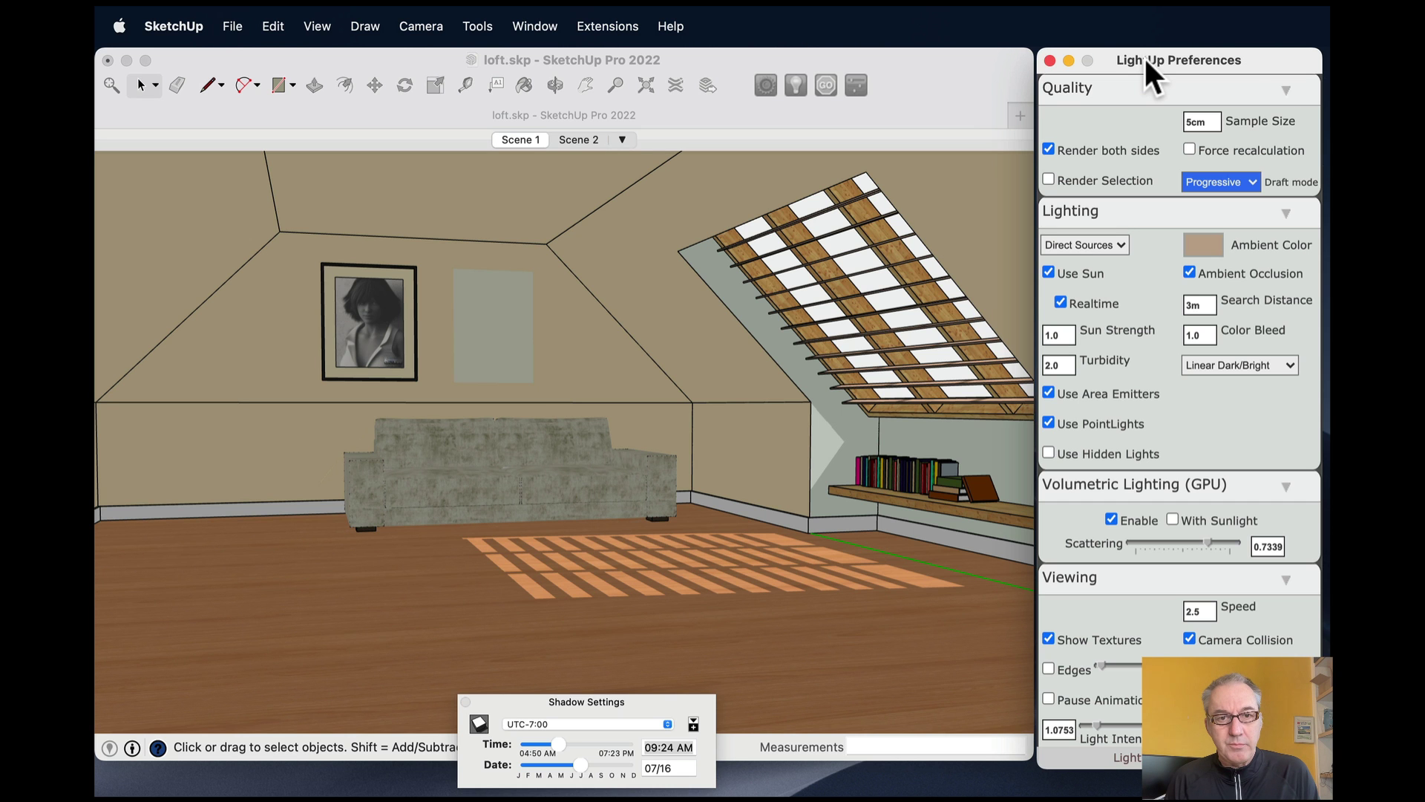
middle_drag(581, 386, 577, 221)
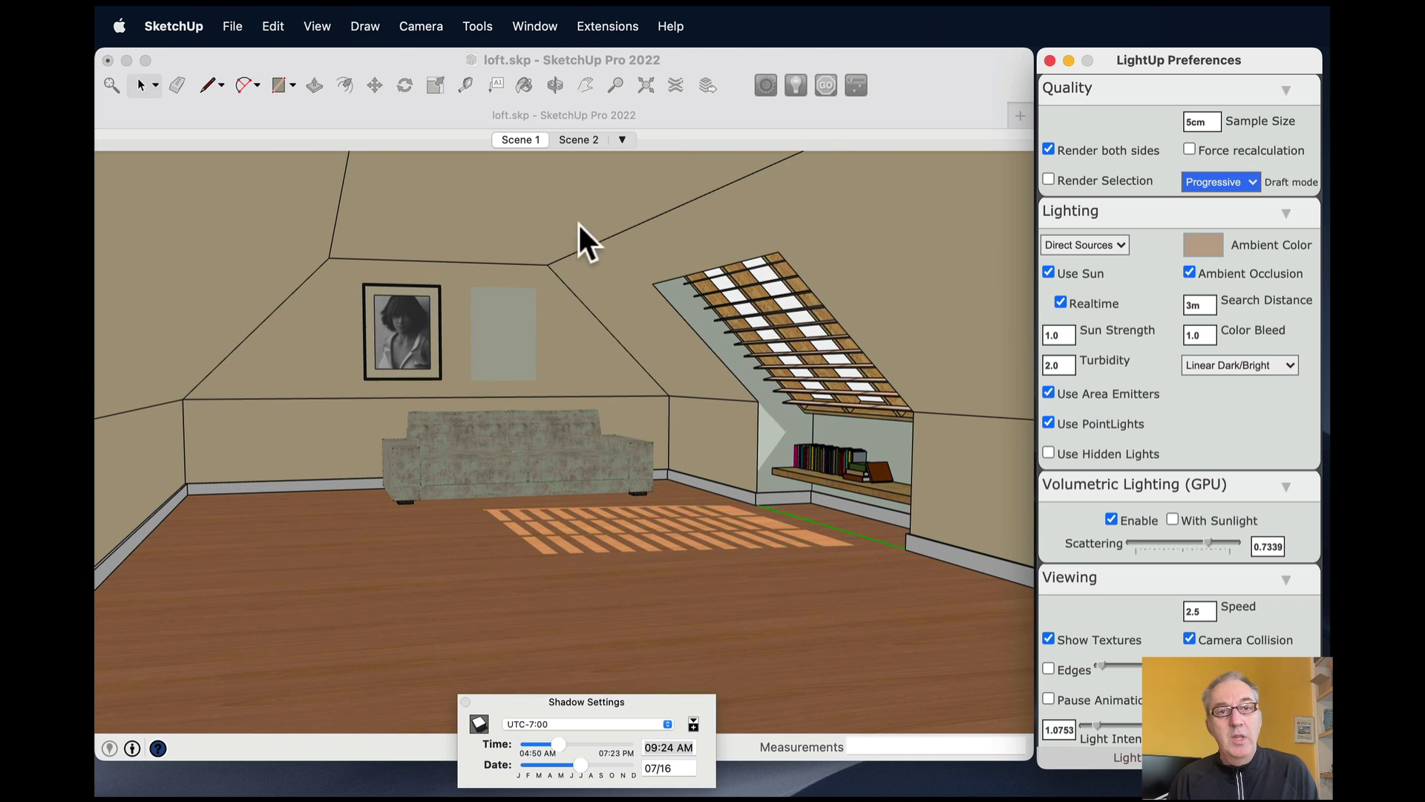
Toggle the Use Linear sRGB option in LightUp's advanced graphics settings.
click(603, 24)
mouse_move(647, 157)
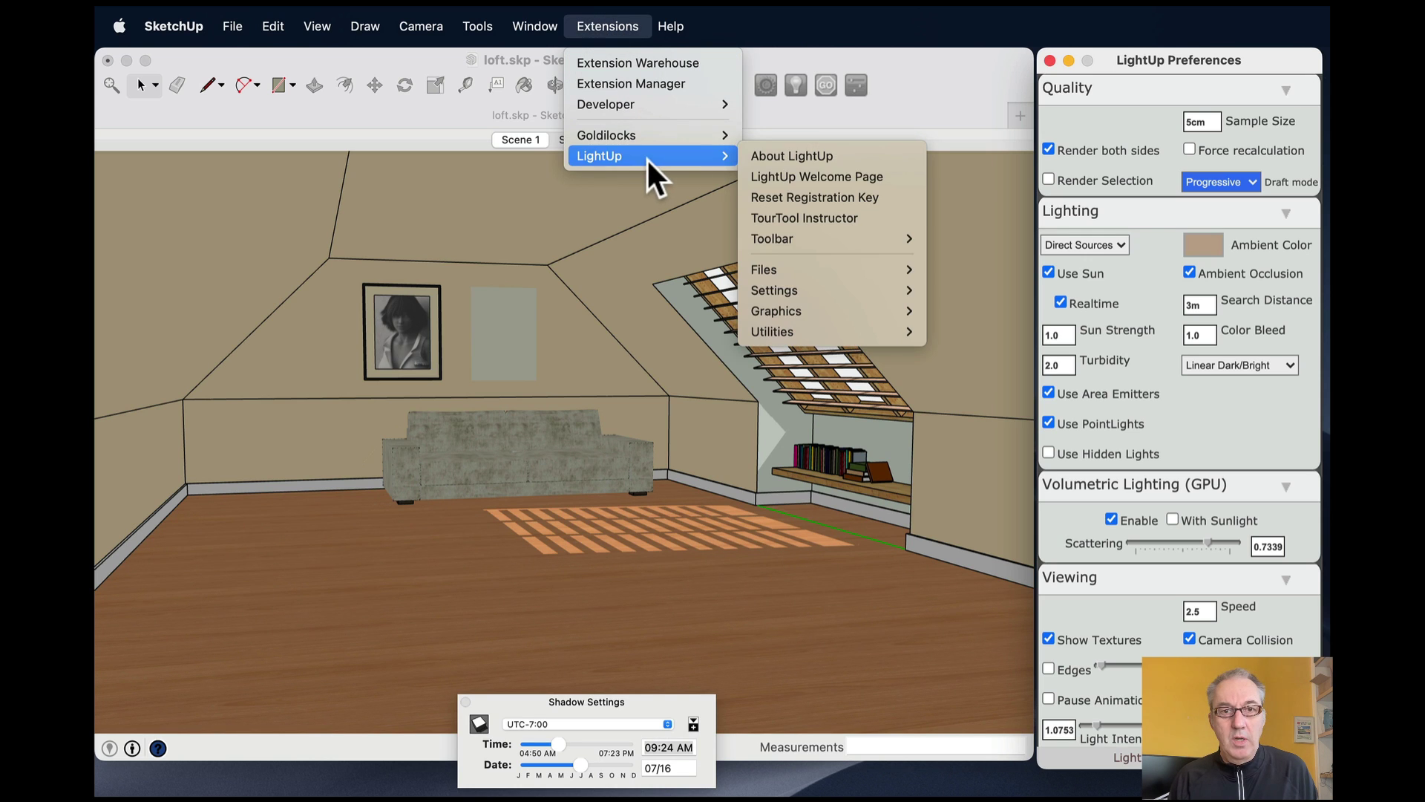
mouse_move(804, 311)
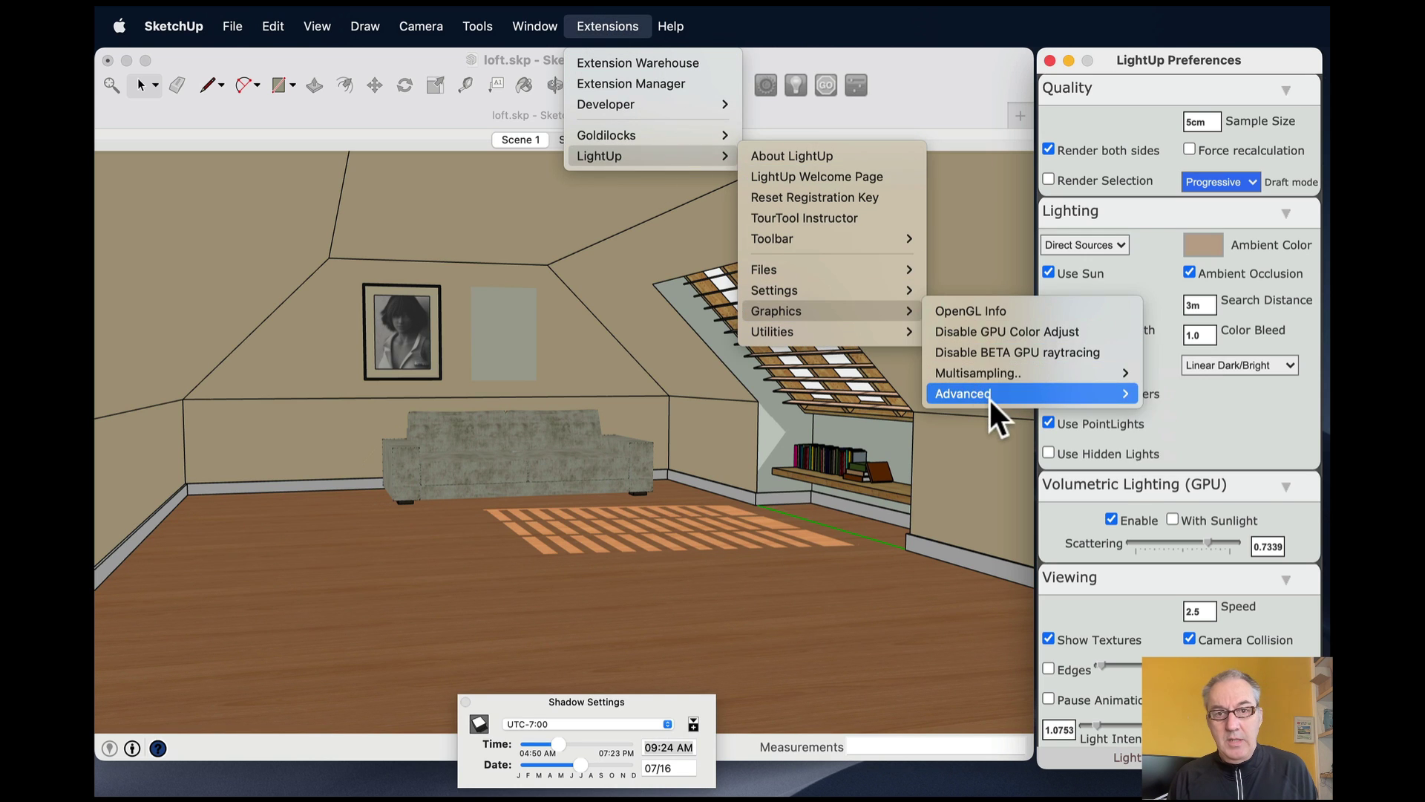
mouse_move(989, 397)
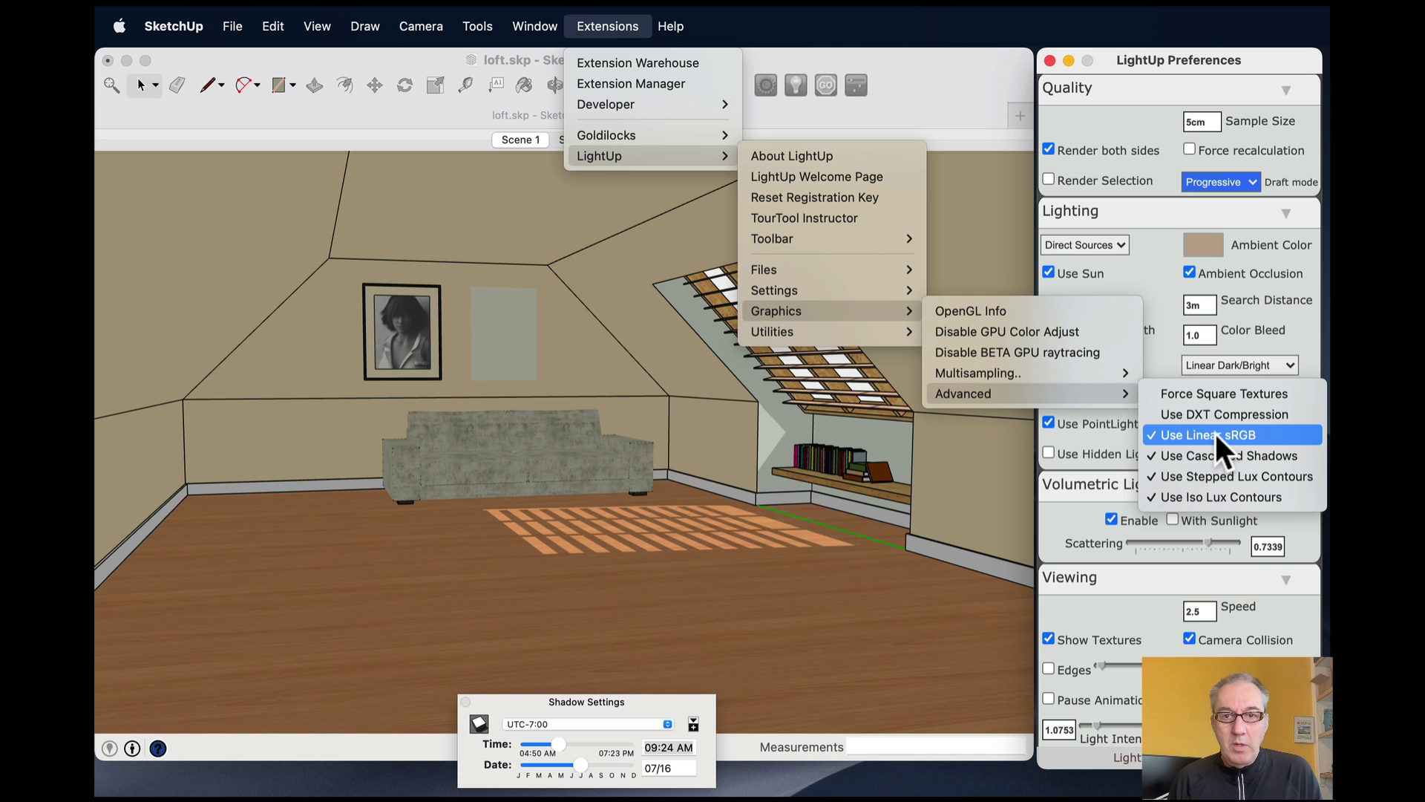
click(1236, 431)
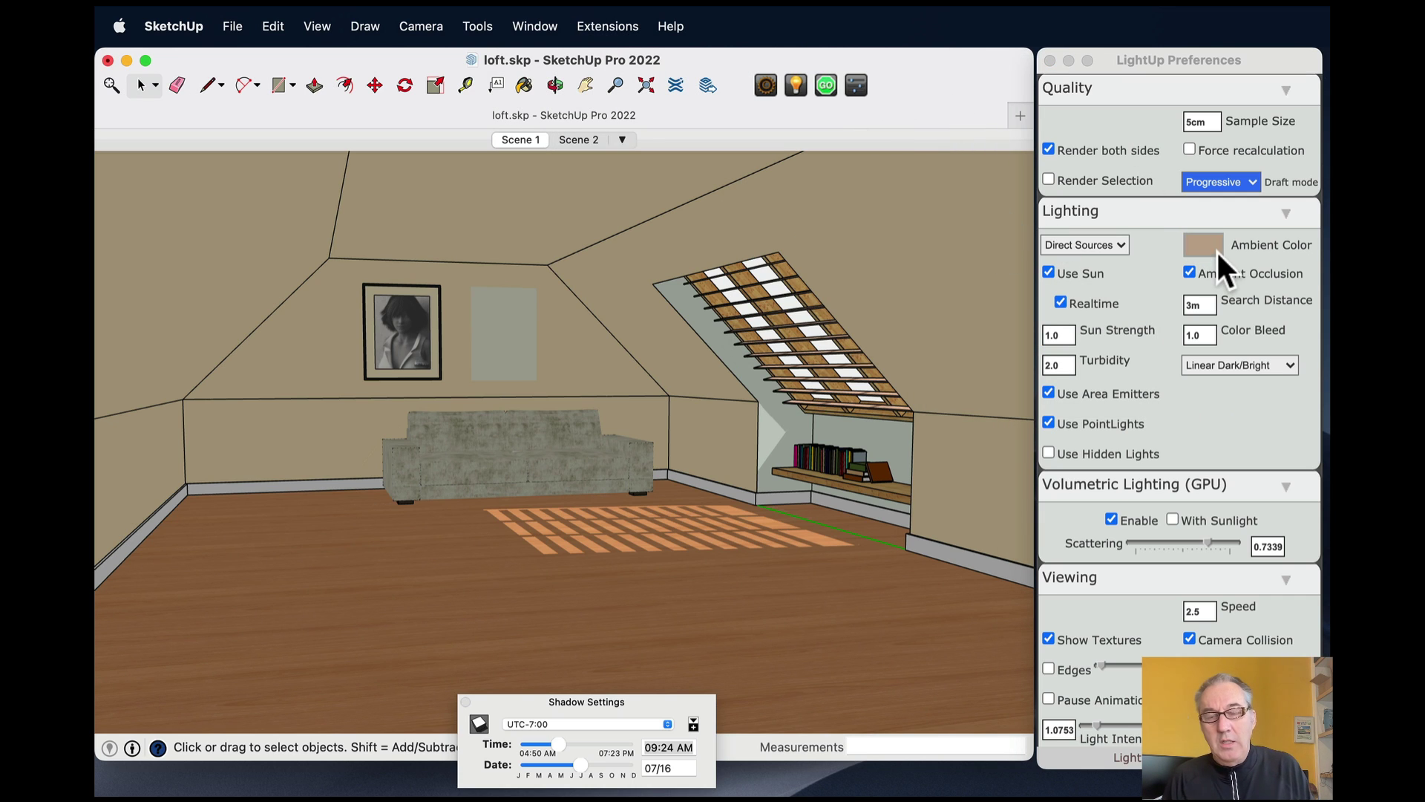
Keep the draft mode at Progressive and start the LightUp render of the loft scene.
click(1219, 181)
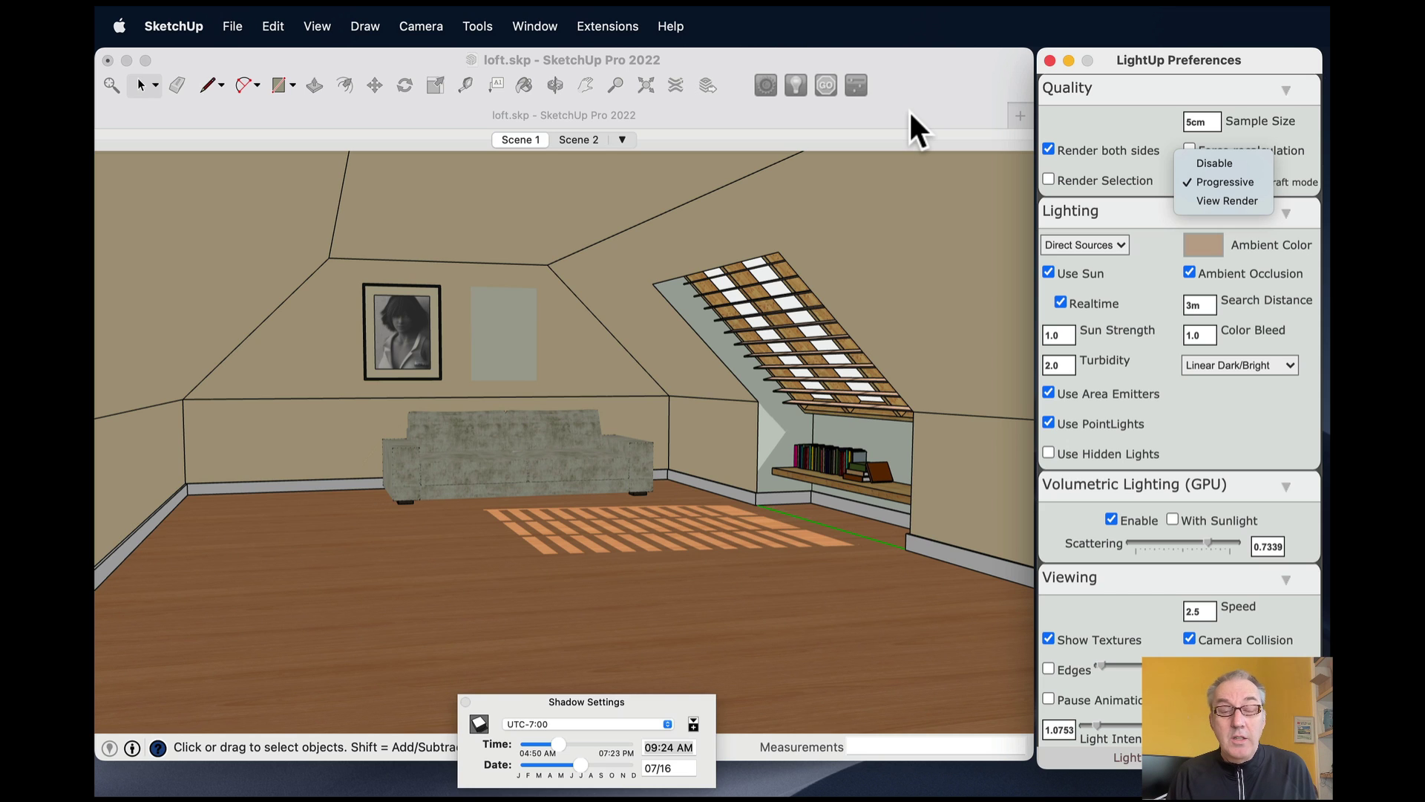
key(Escape)
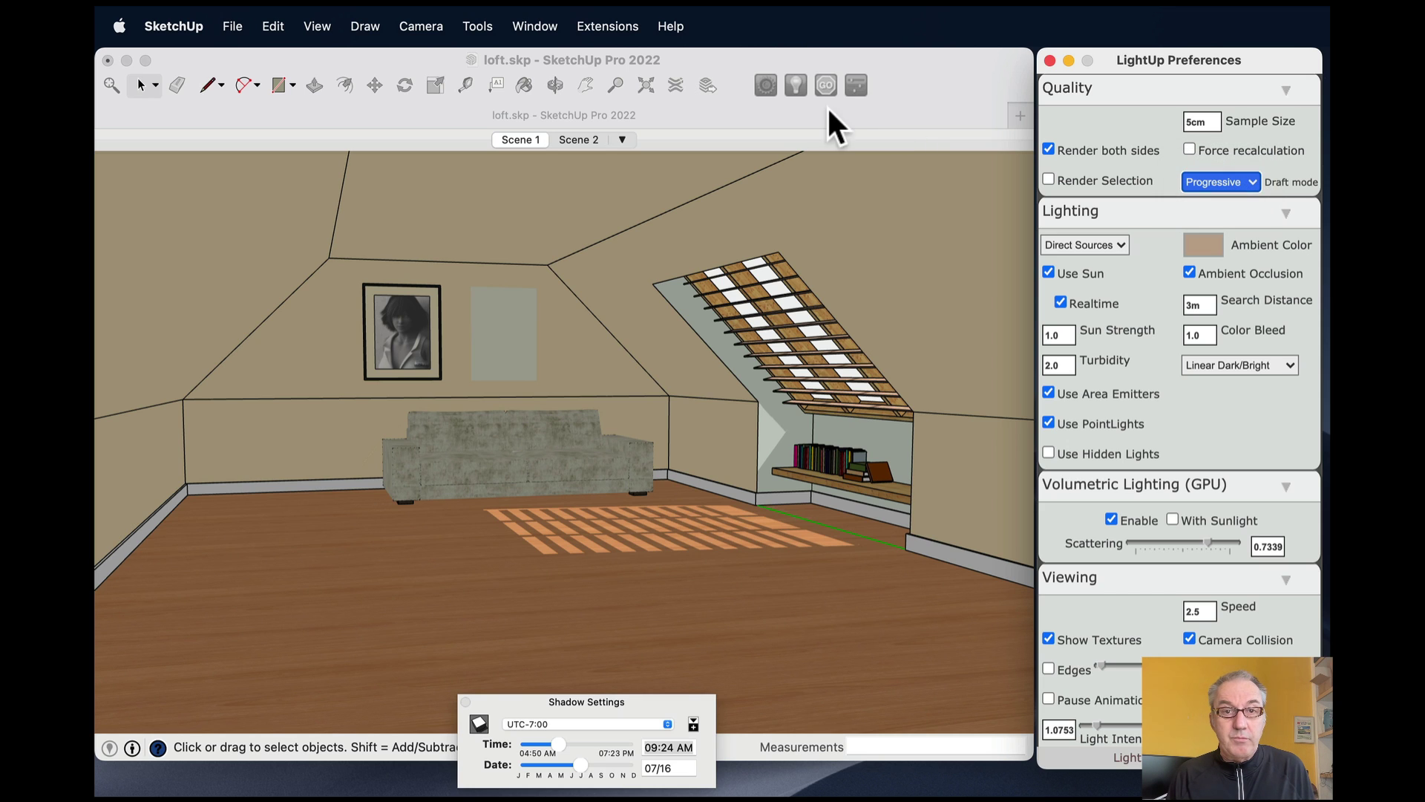
click(861, 112)
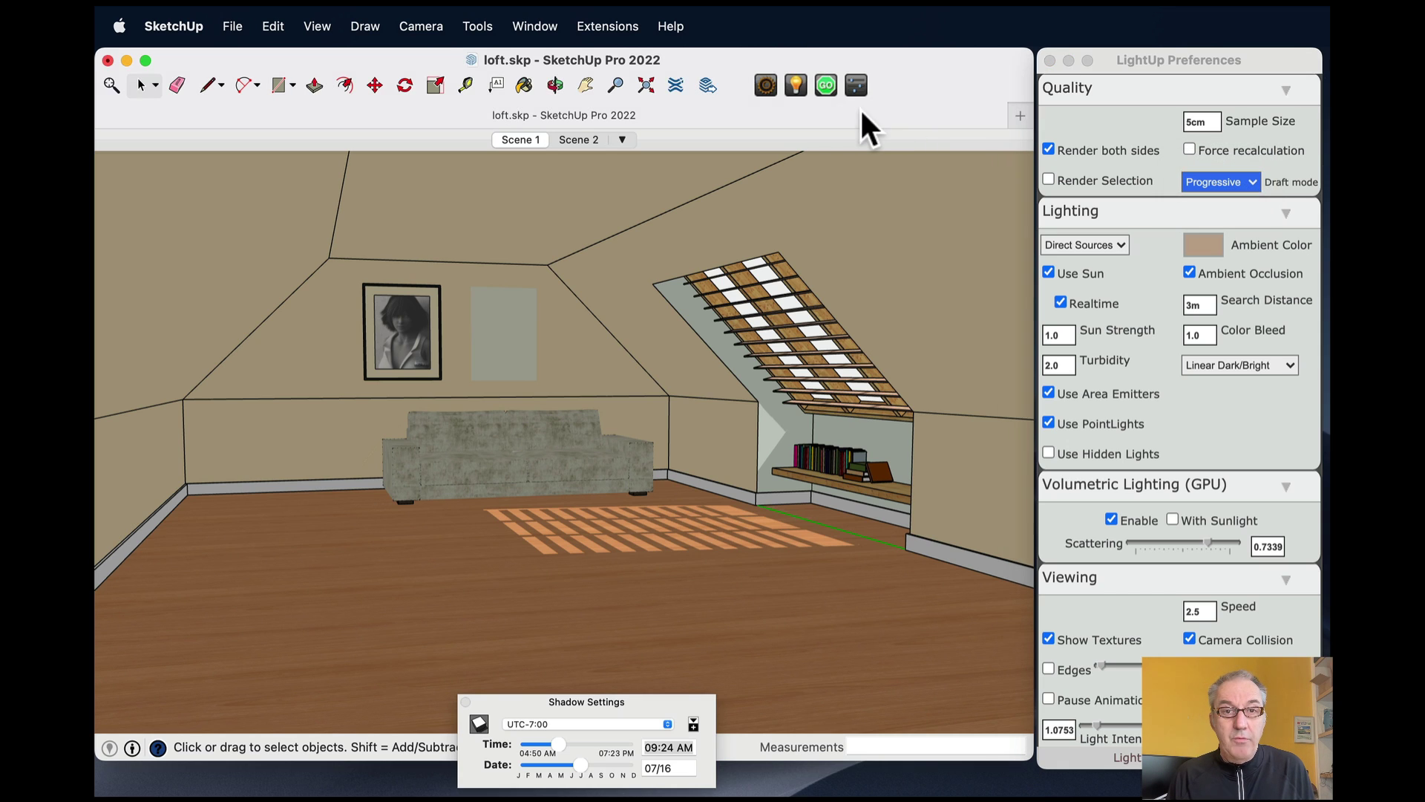
click(824, 83)
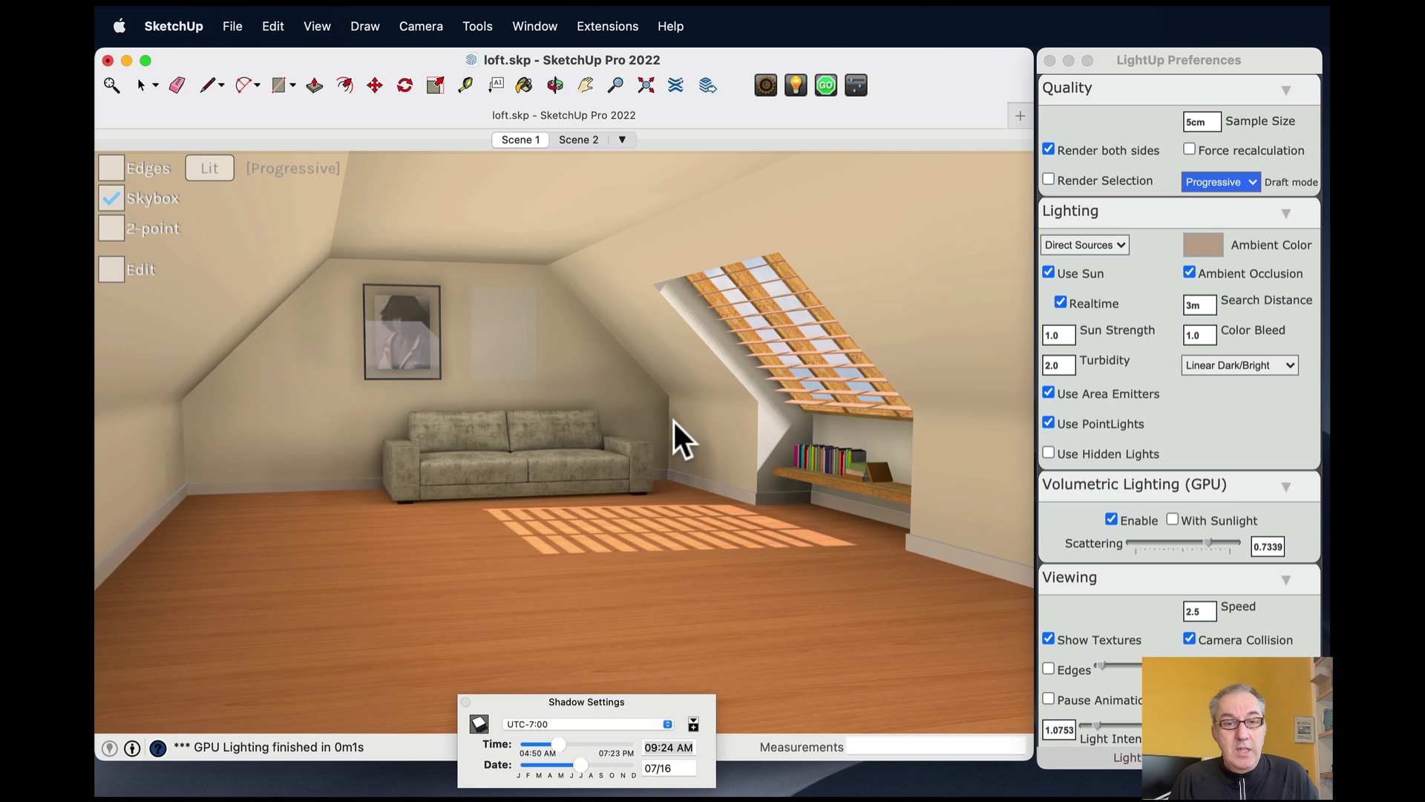
mouse_move(674, 421)
mouse_down()
mouse_move(717, 445)
mouse_move(685, 431)
mouse_up()
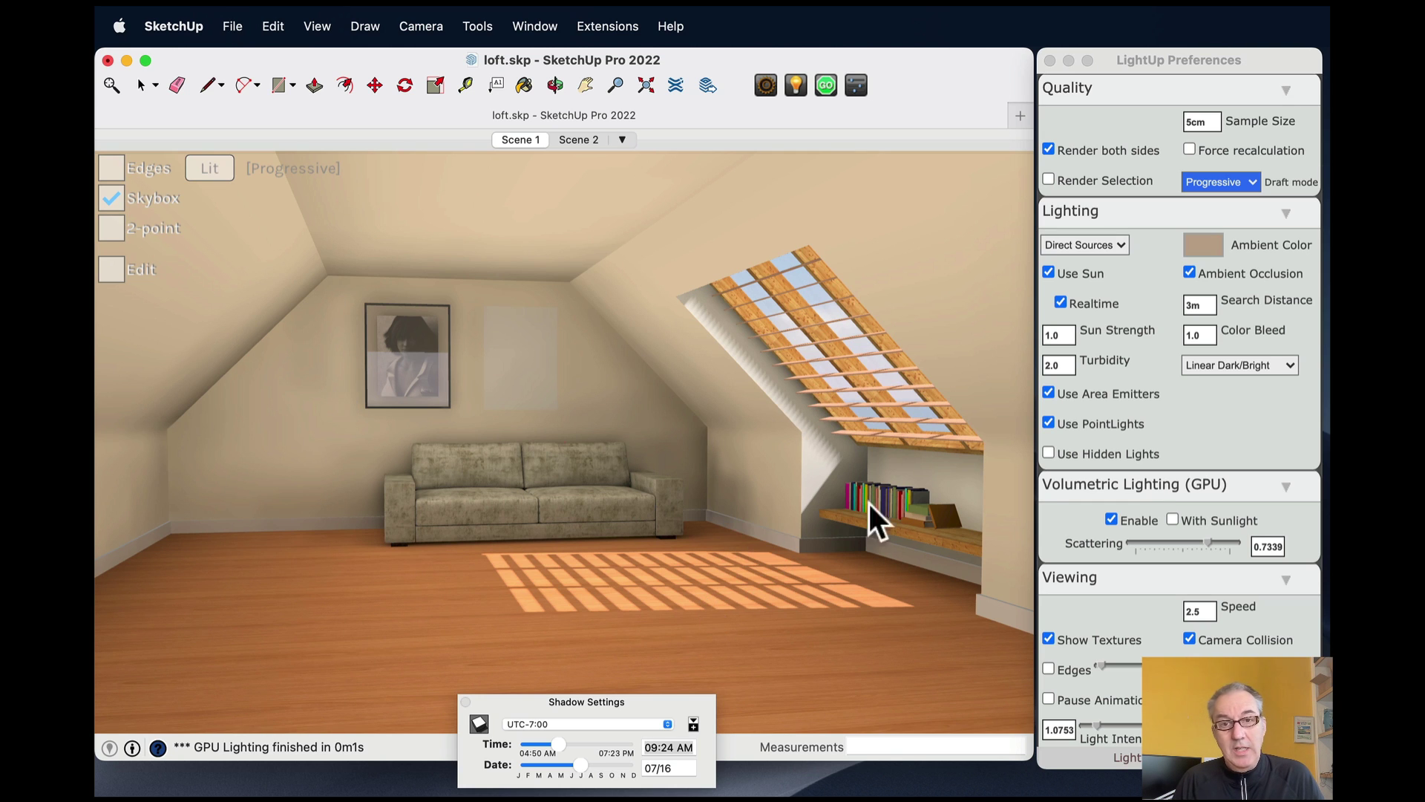
Brighten the ambient color of the loft to a lighter beige.
click(1205, 245)
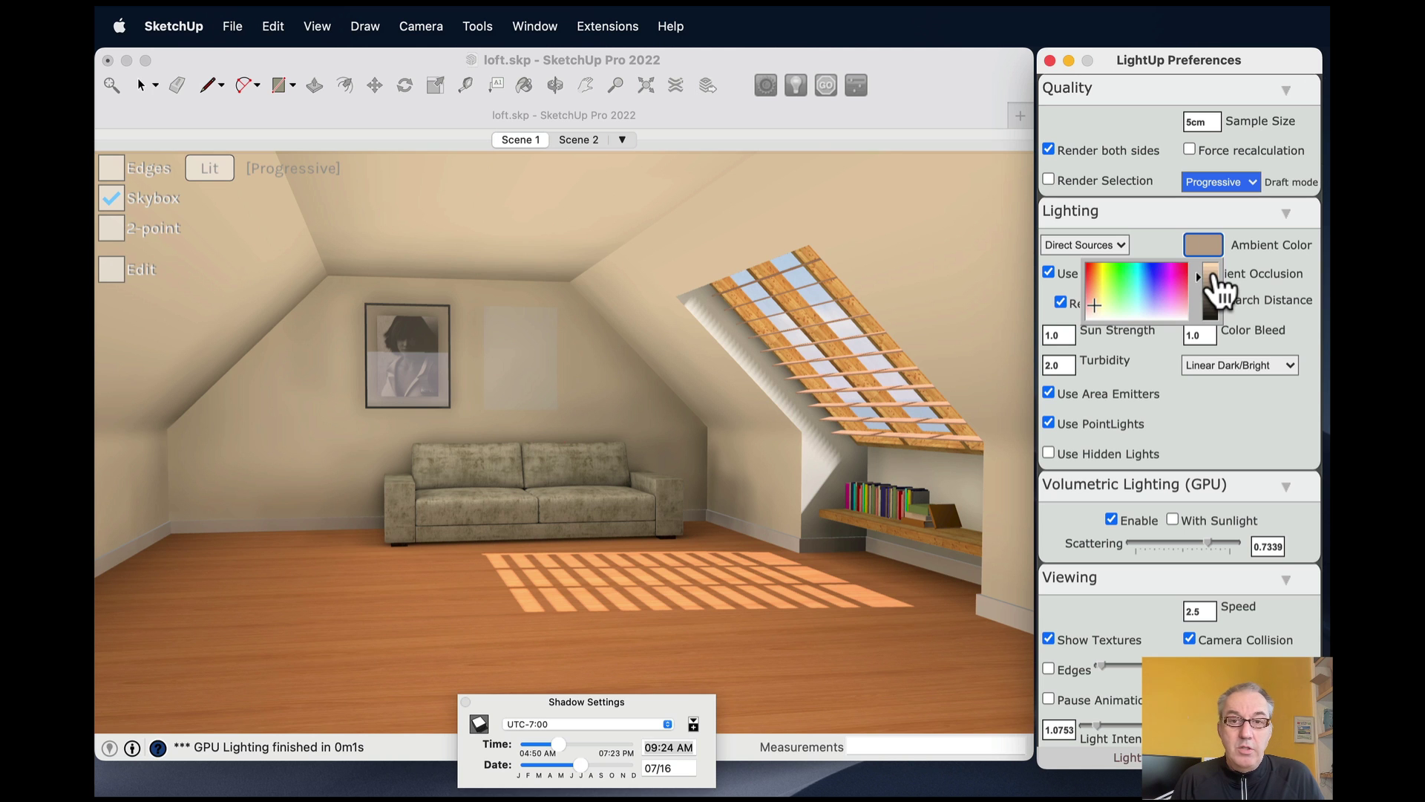
mouse_move(1212, 281)
mouse_down()
mouse_move(1214, 309)
mouse_move(1211, 279)
mouse_up()
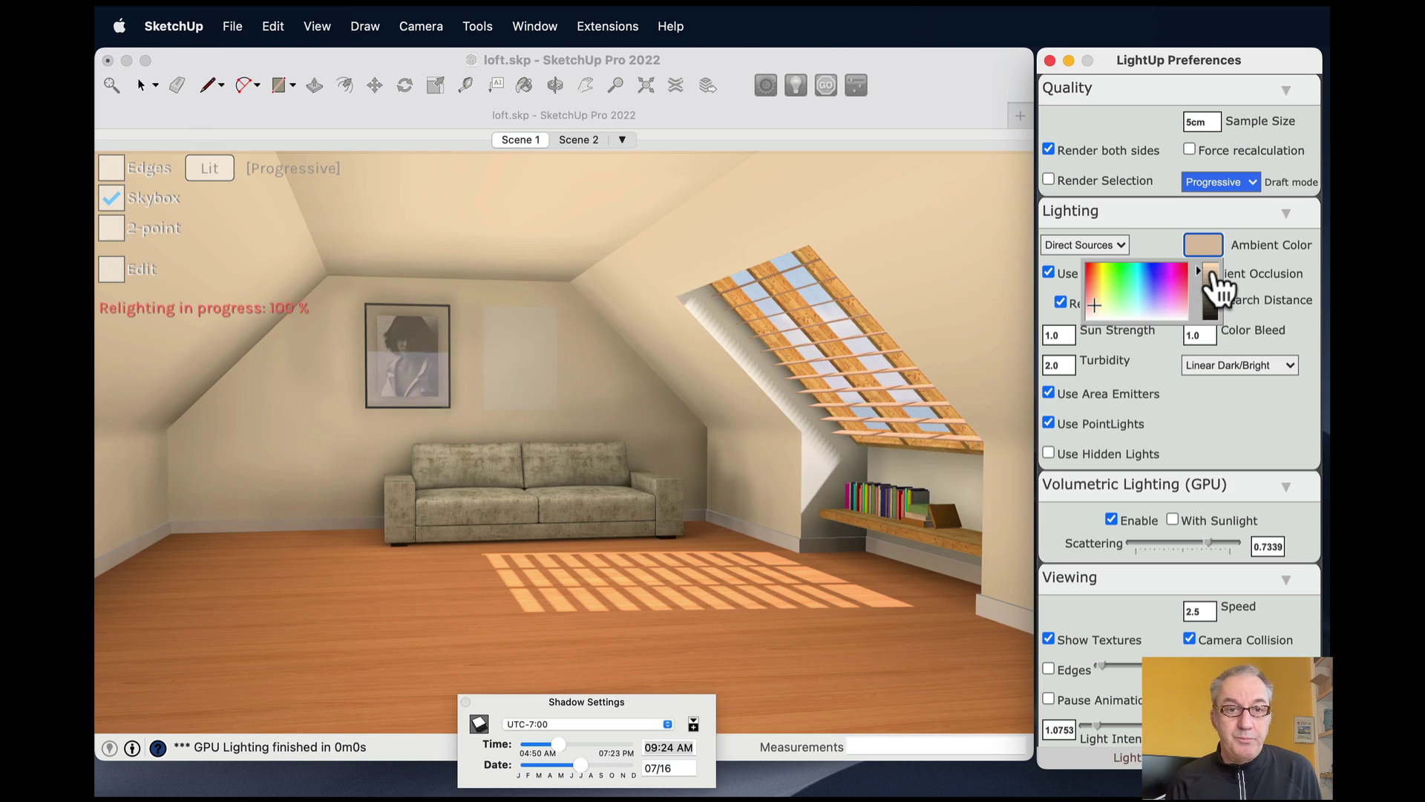
click(1267, 422)
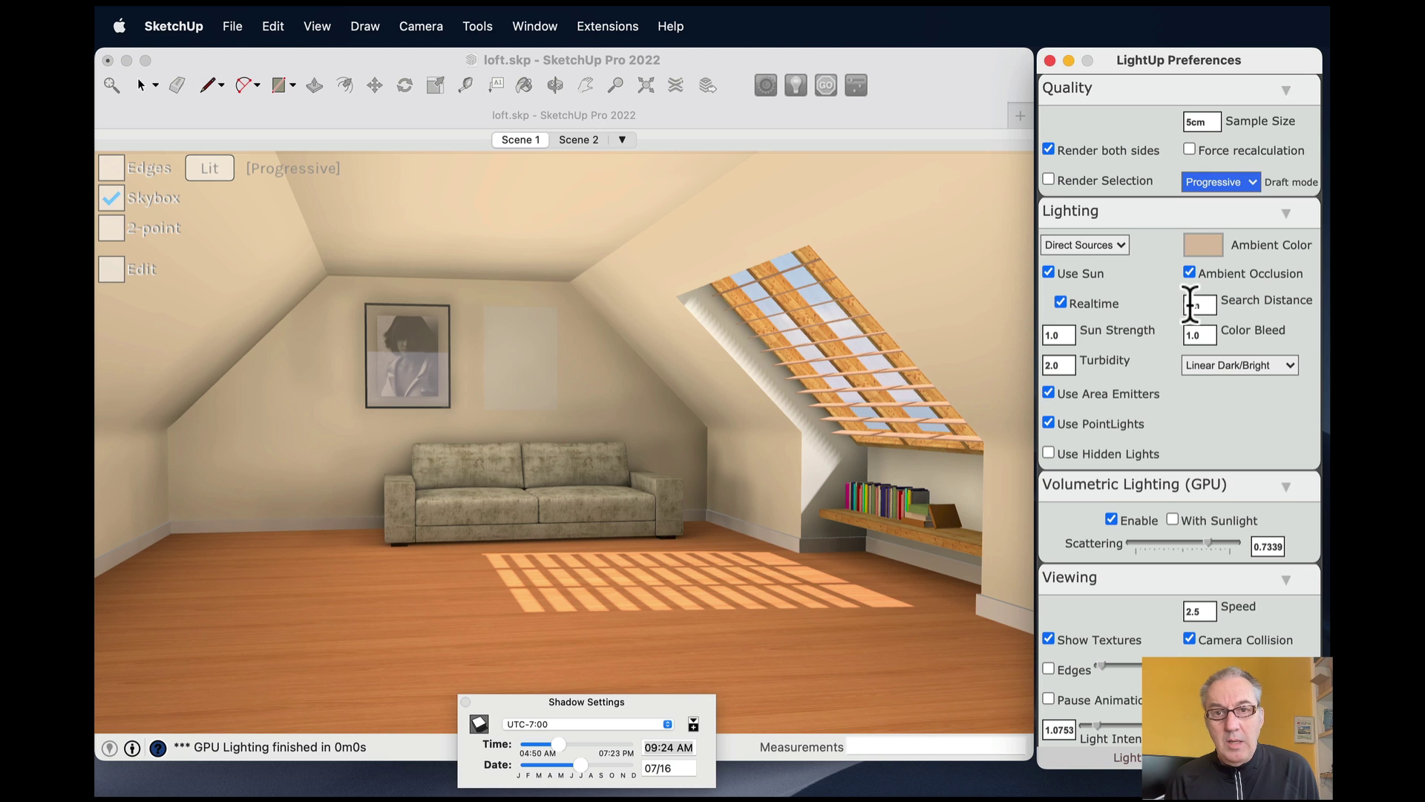
Set the ambient occlusion search distance to 2m.
click(1192, 305)
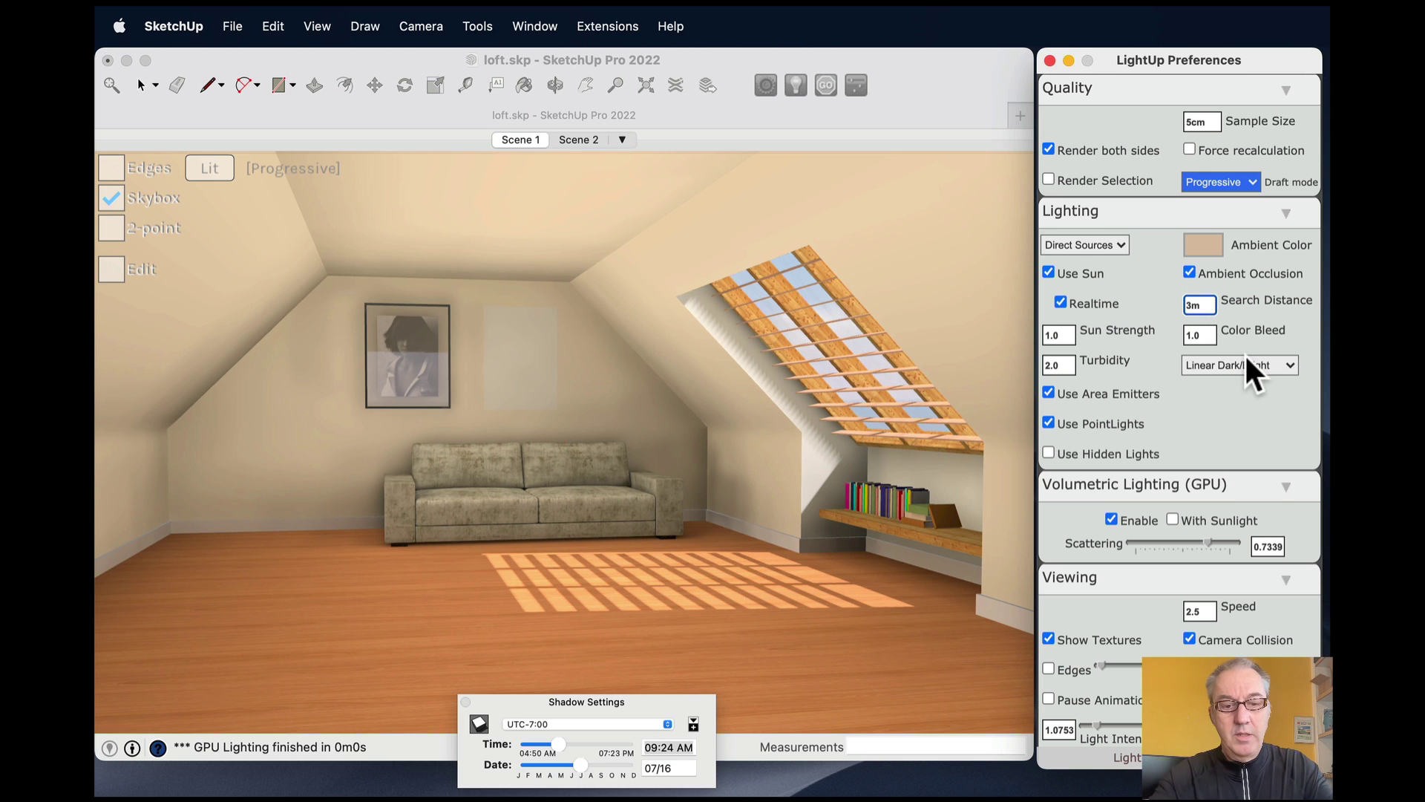
key(BackSpace)
text(2)
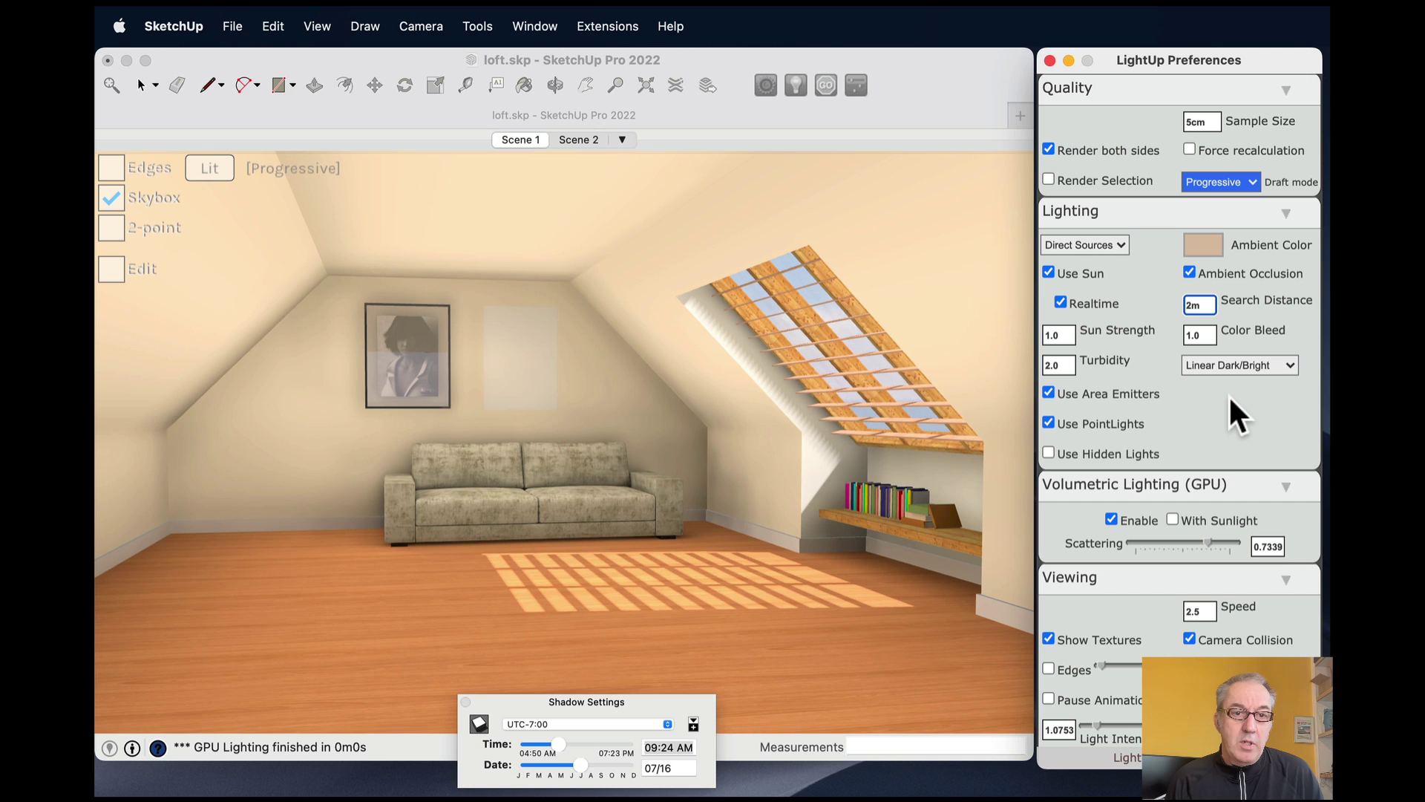
key(Return)
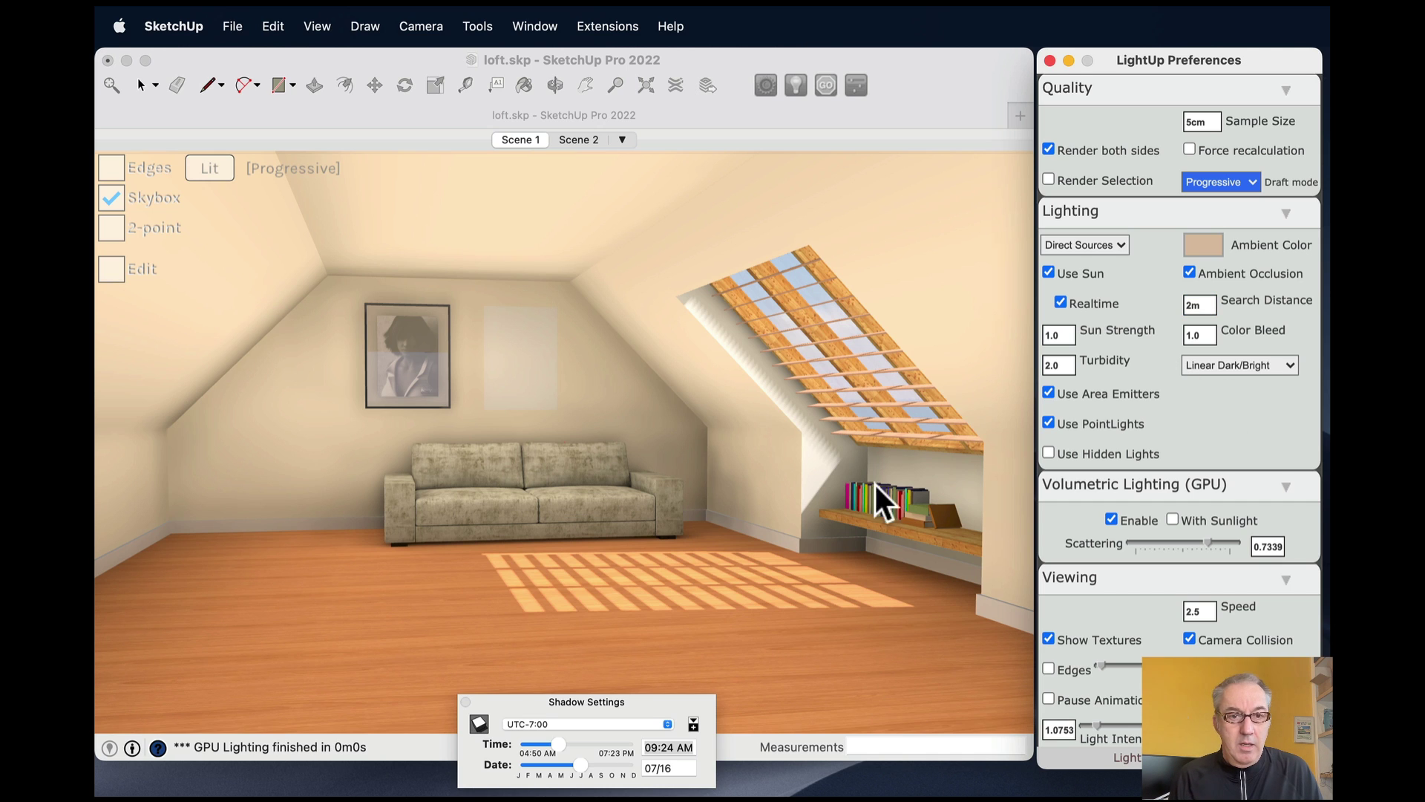
Include sunlight in the volumetric lighting and set the shadow time to 08:18 AM on 03/03.
drag(553, 746, 594, 764)
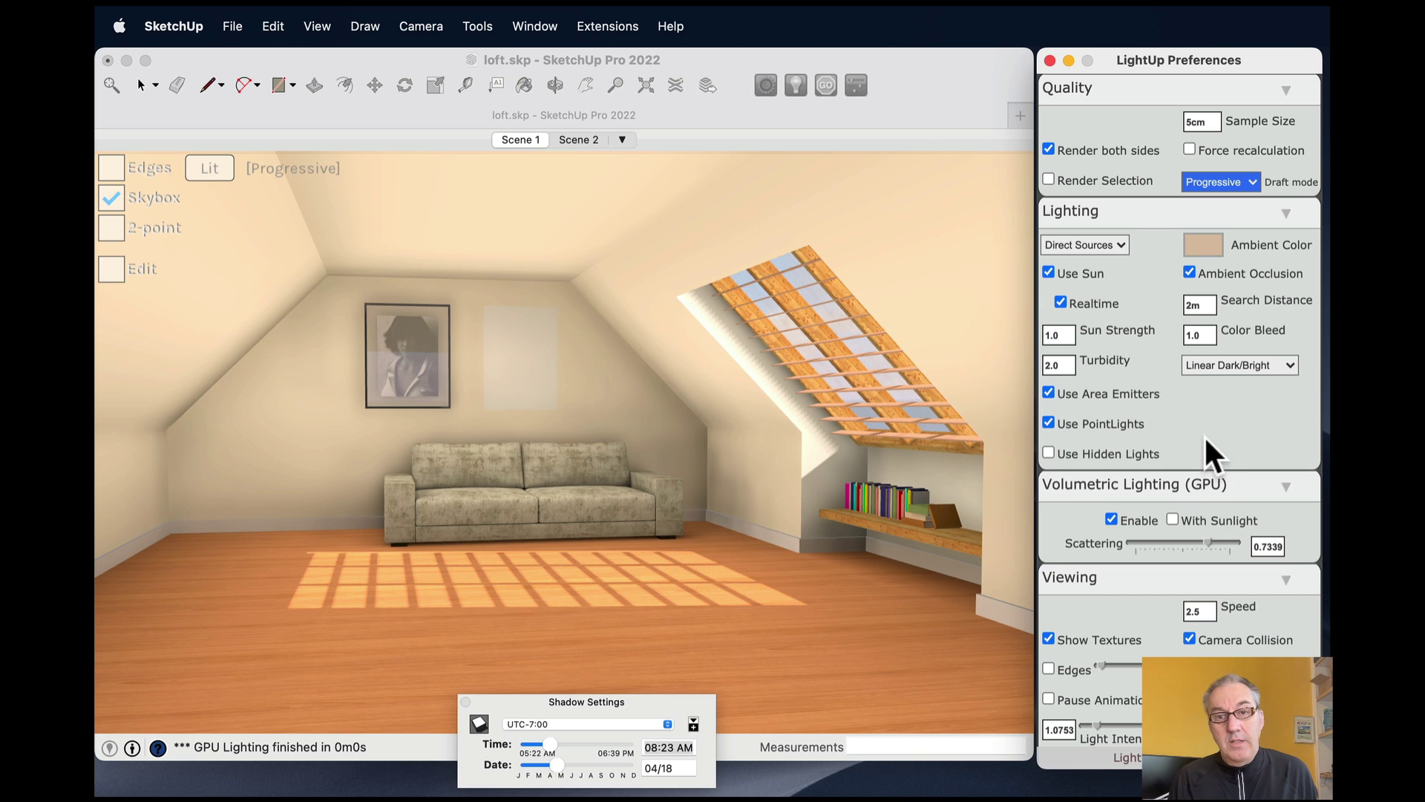
click(1173, 519)
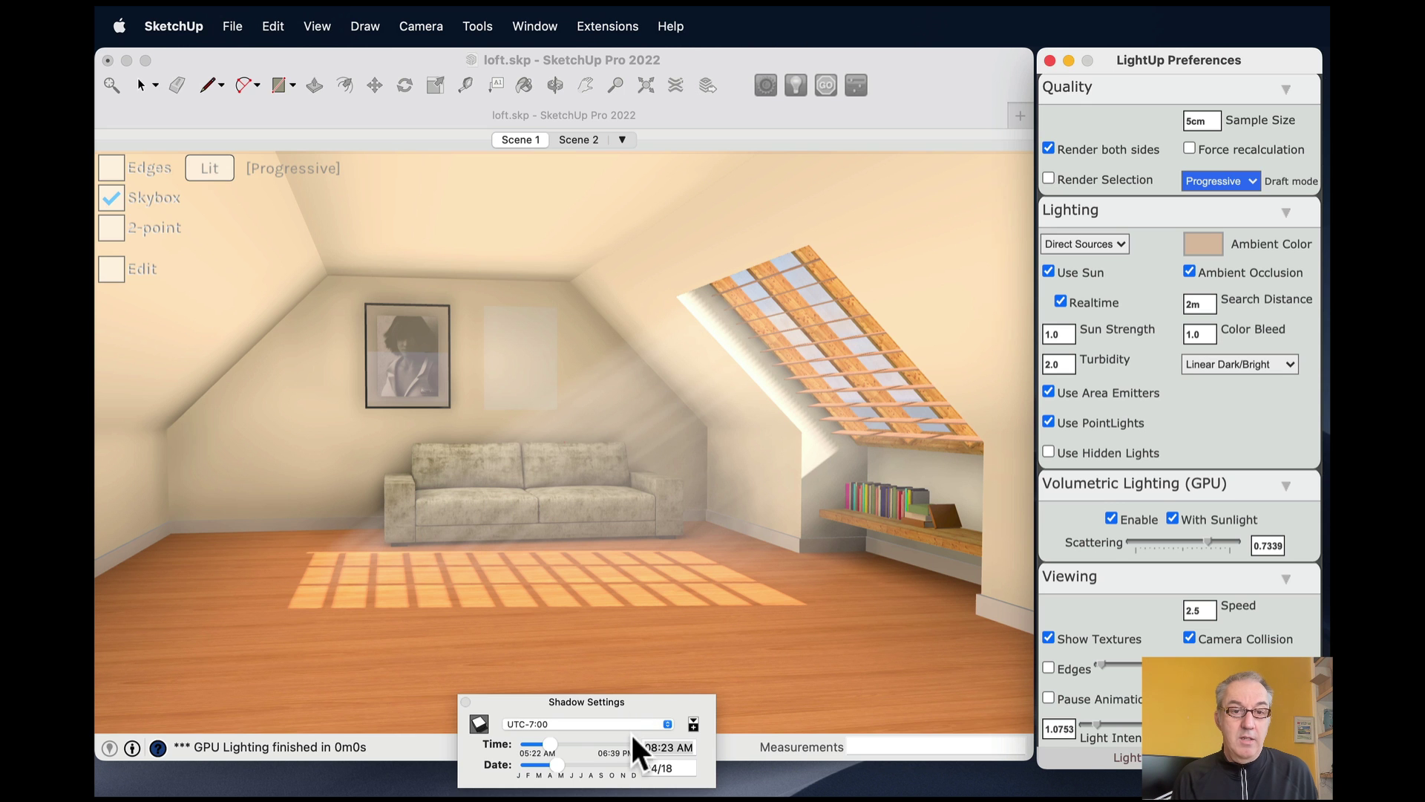
mouse_move(550, 747)
mouse_down()
mouse_move(559, 764)
mouse_move(544, 763)
mouse_up()
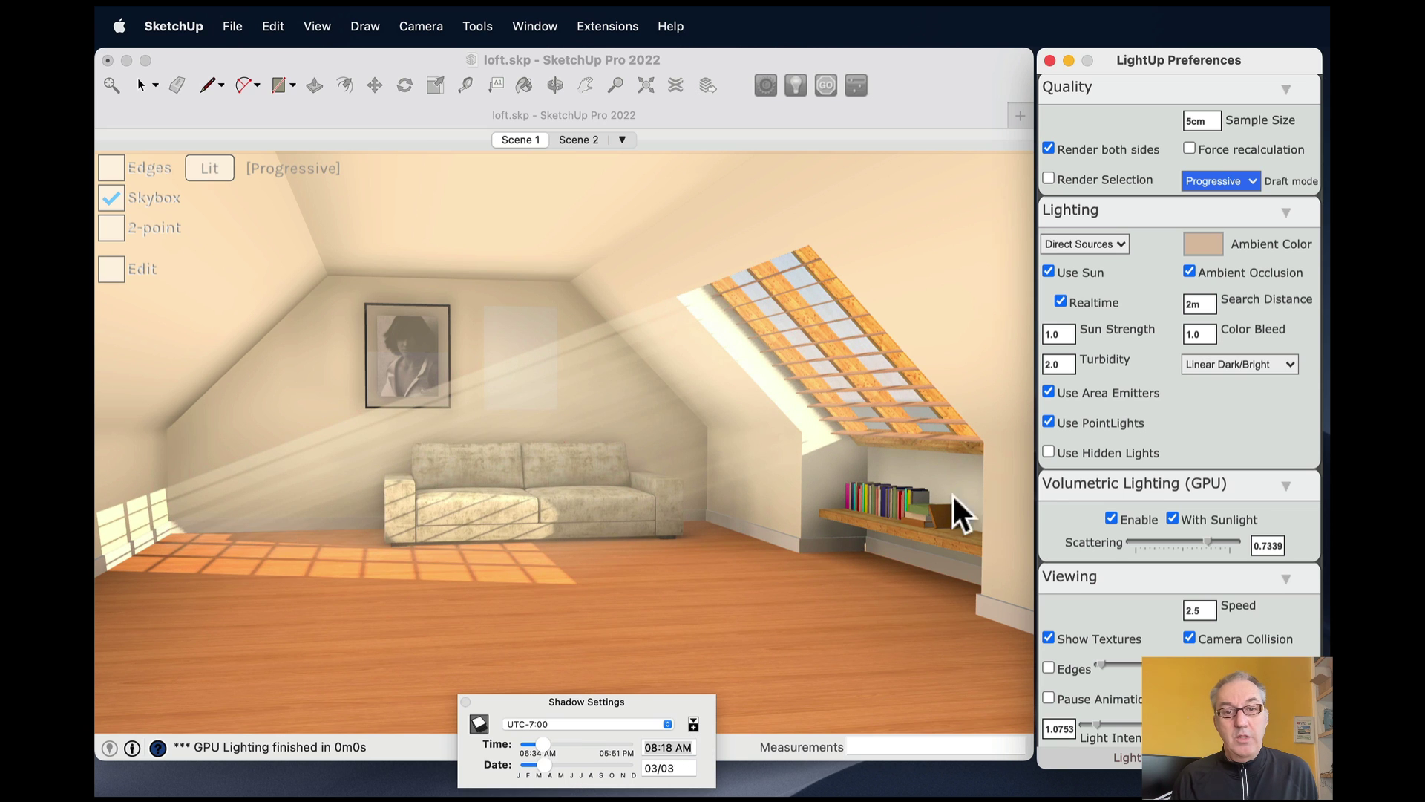
Set the volumetric scattering to 0.53 and the sky turbidity to 4.0.
mouse_move(1202, 536)
mouse_down()
mouse_move(1131, 529)
mouse_move(1186, 529)
mouse_up()
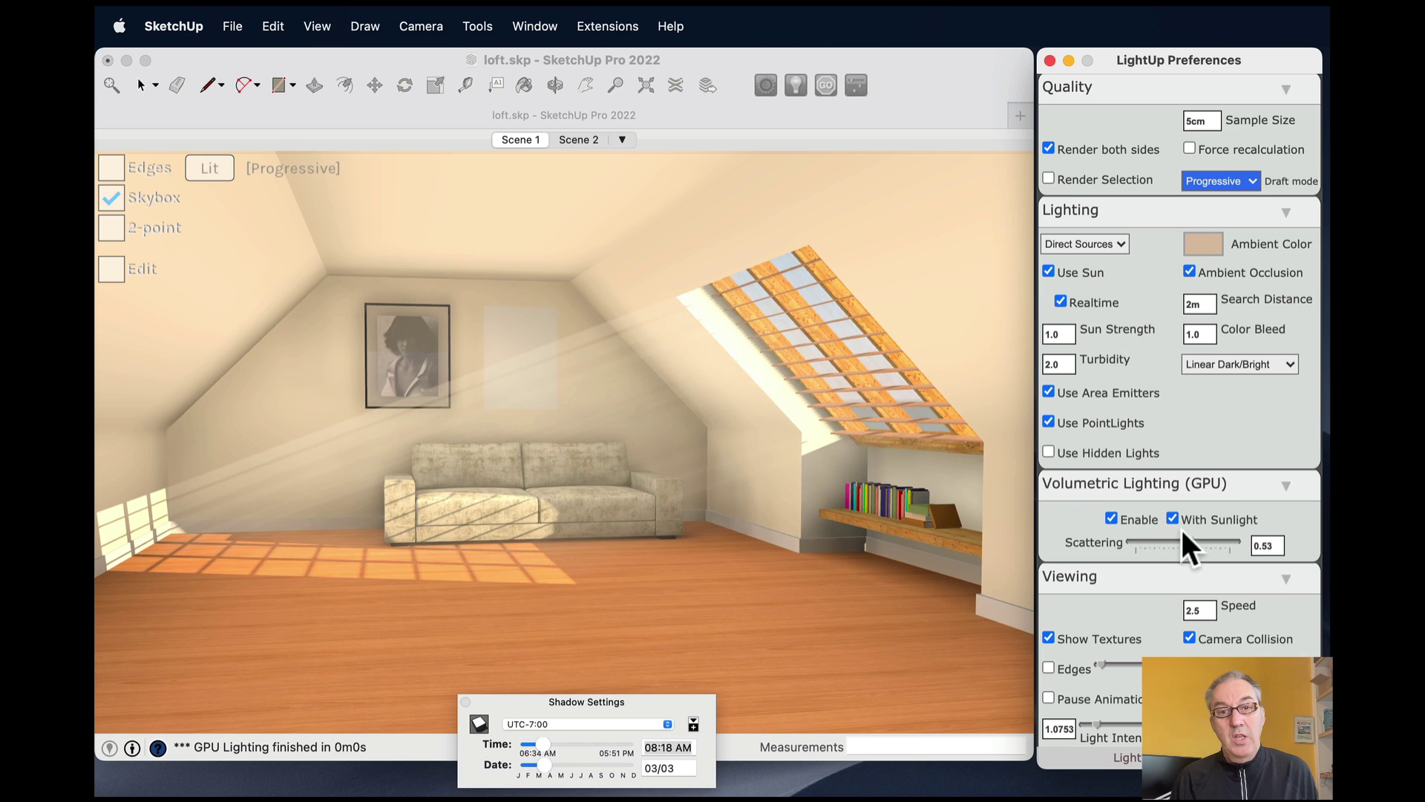
click(1056, 364)
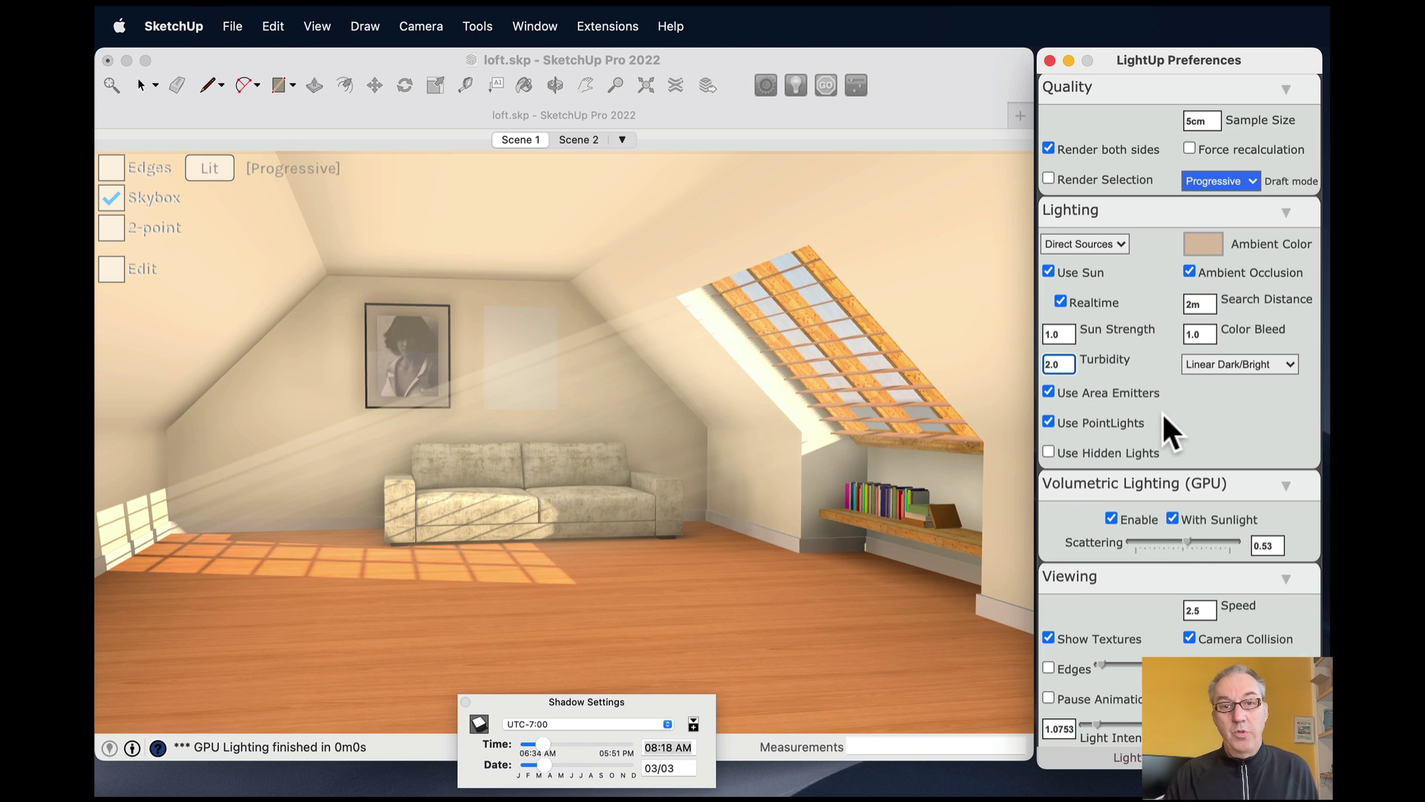
key(Left)
key(Left)
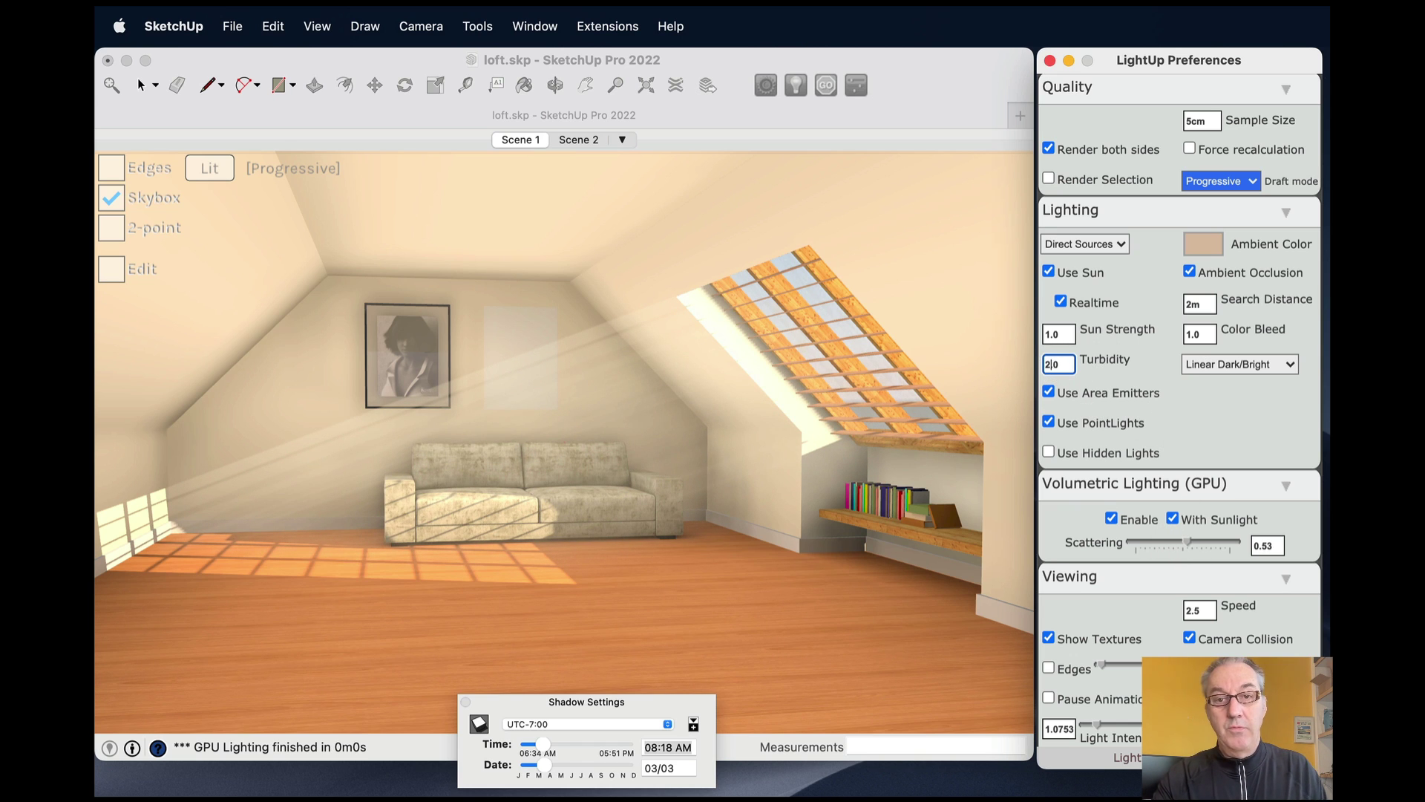
key(BackSpace)
text(4)
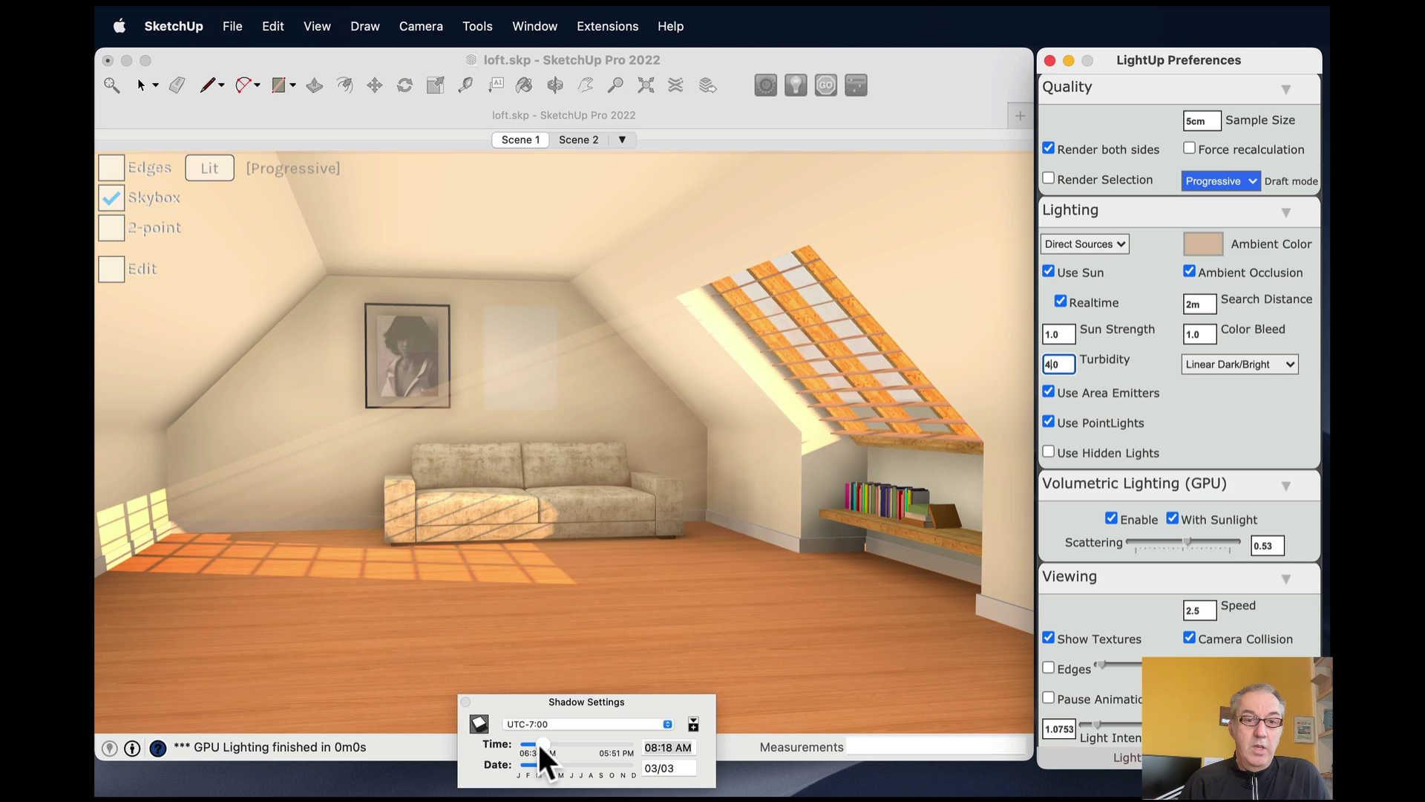
Set the shadow time to 08:05 AM on 05/12 and the volumetric scattering to 2.00.
drag(540, 746, 565, 764)
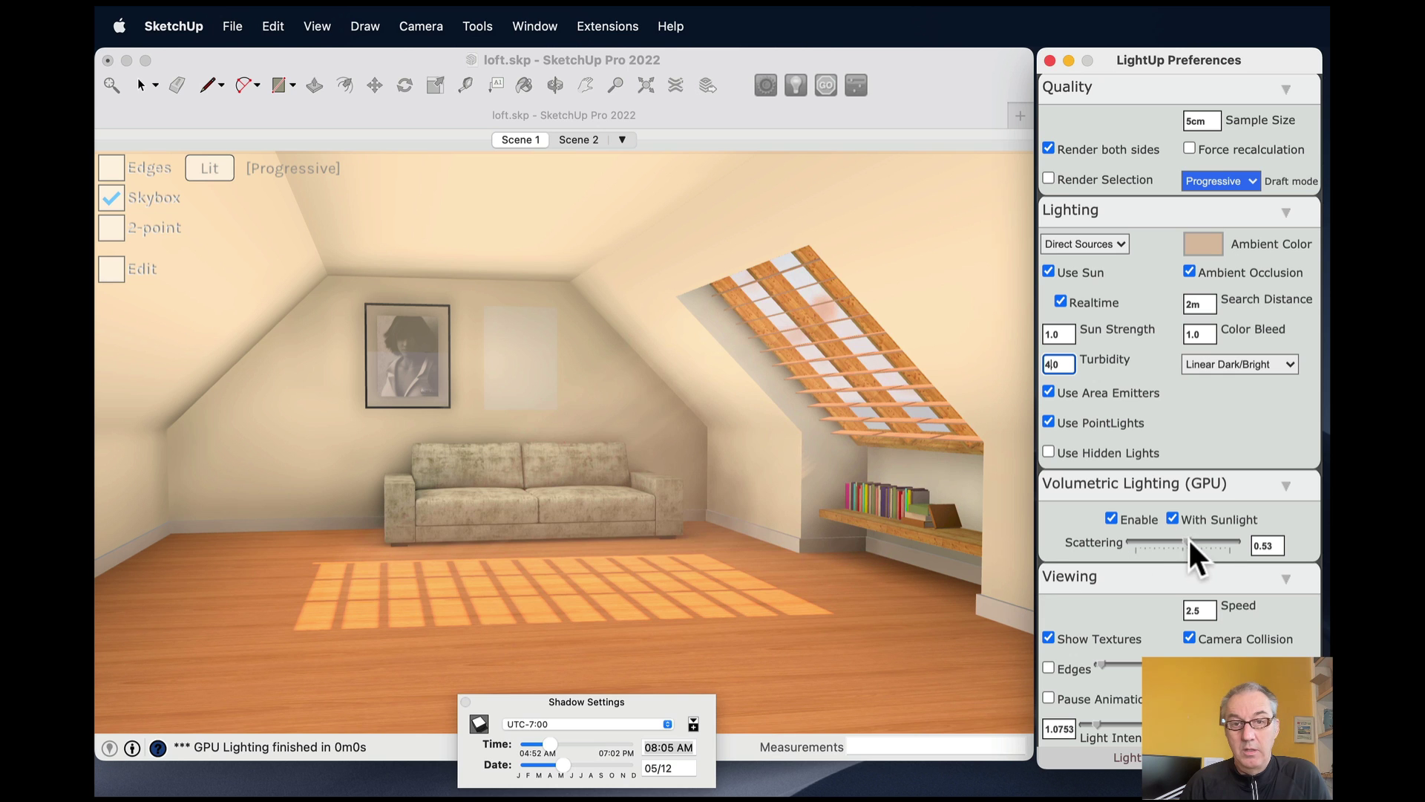
drag(1189, 542, 1218, 545)
click(1260, 549)
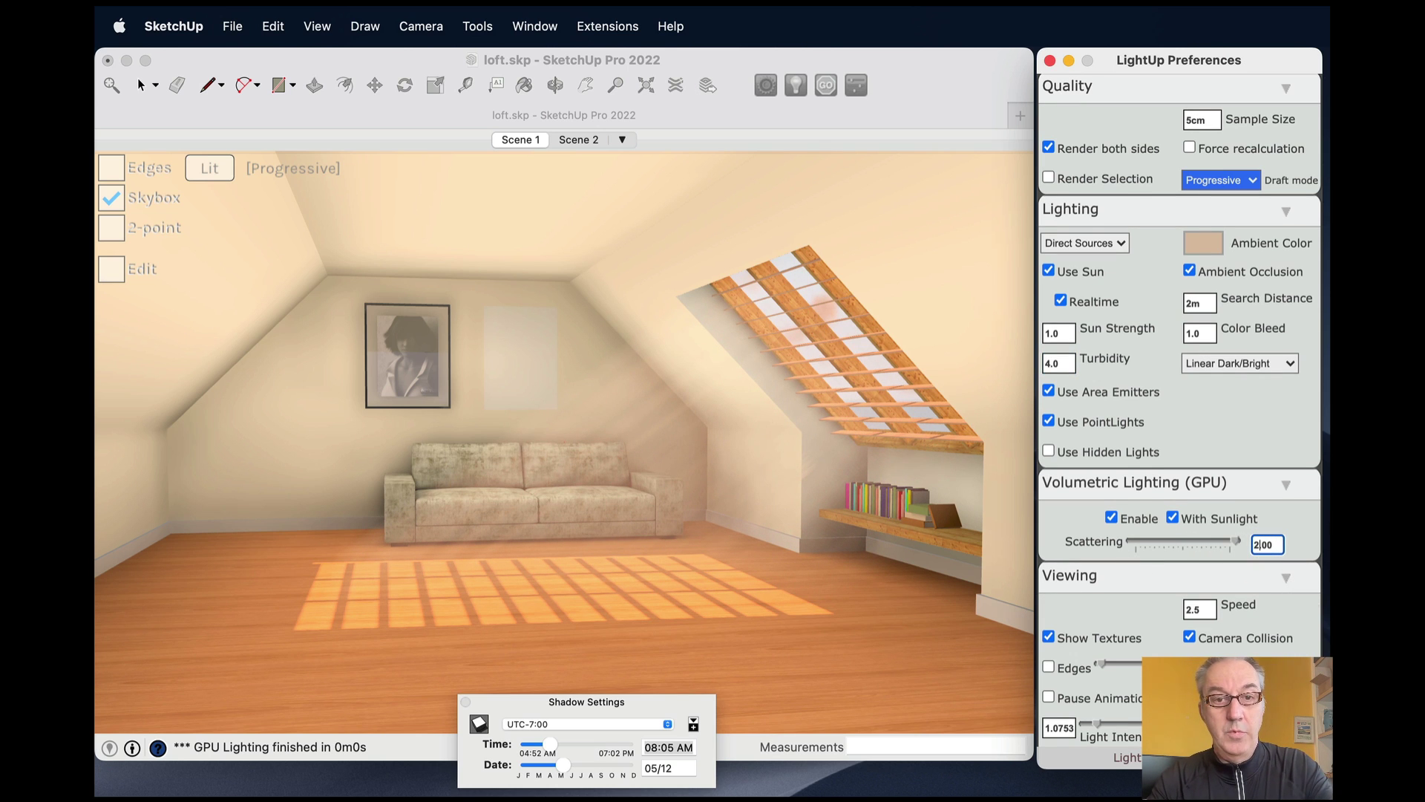
key(BackSpace)
text(2)
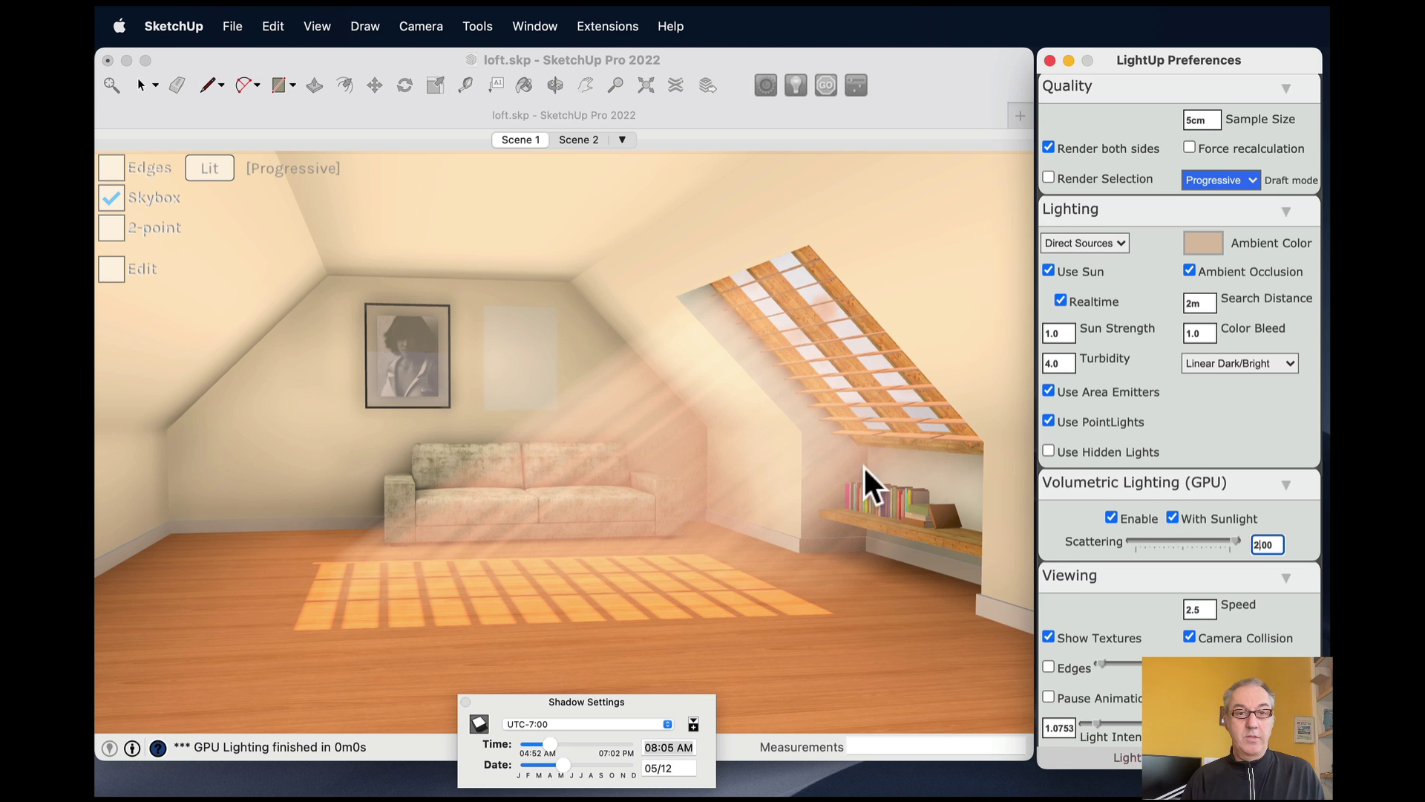
Close the shadow settings and open the LightUp shading properties of the loft's varnished wood floor.
click(739, 401)
mouse_move(738, 399)
mouse_down()
mouse_move(754, 402)
mouse_move(715, 403)
mouse_up()
key(Left)
key(Down)
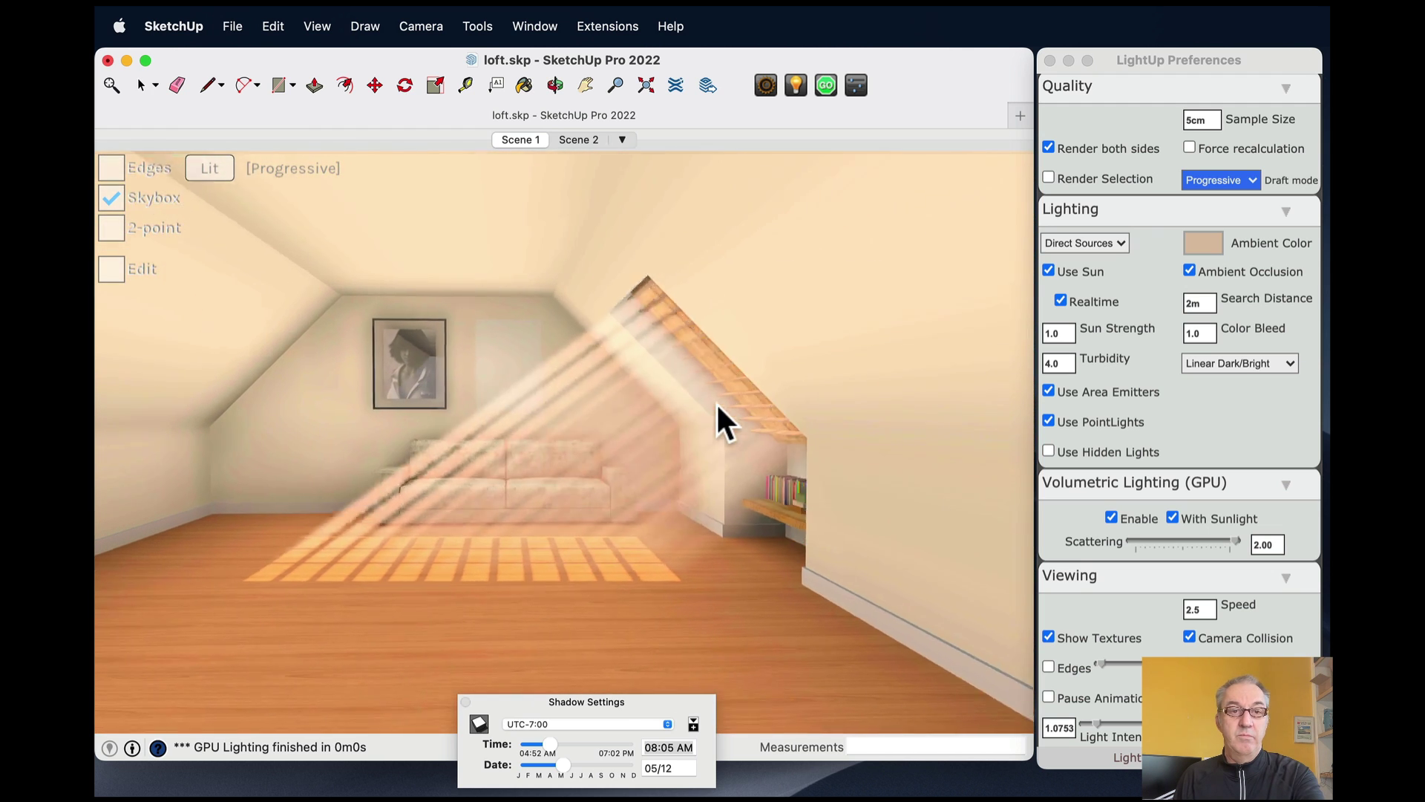
key(Right)
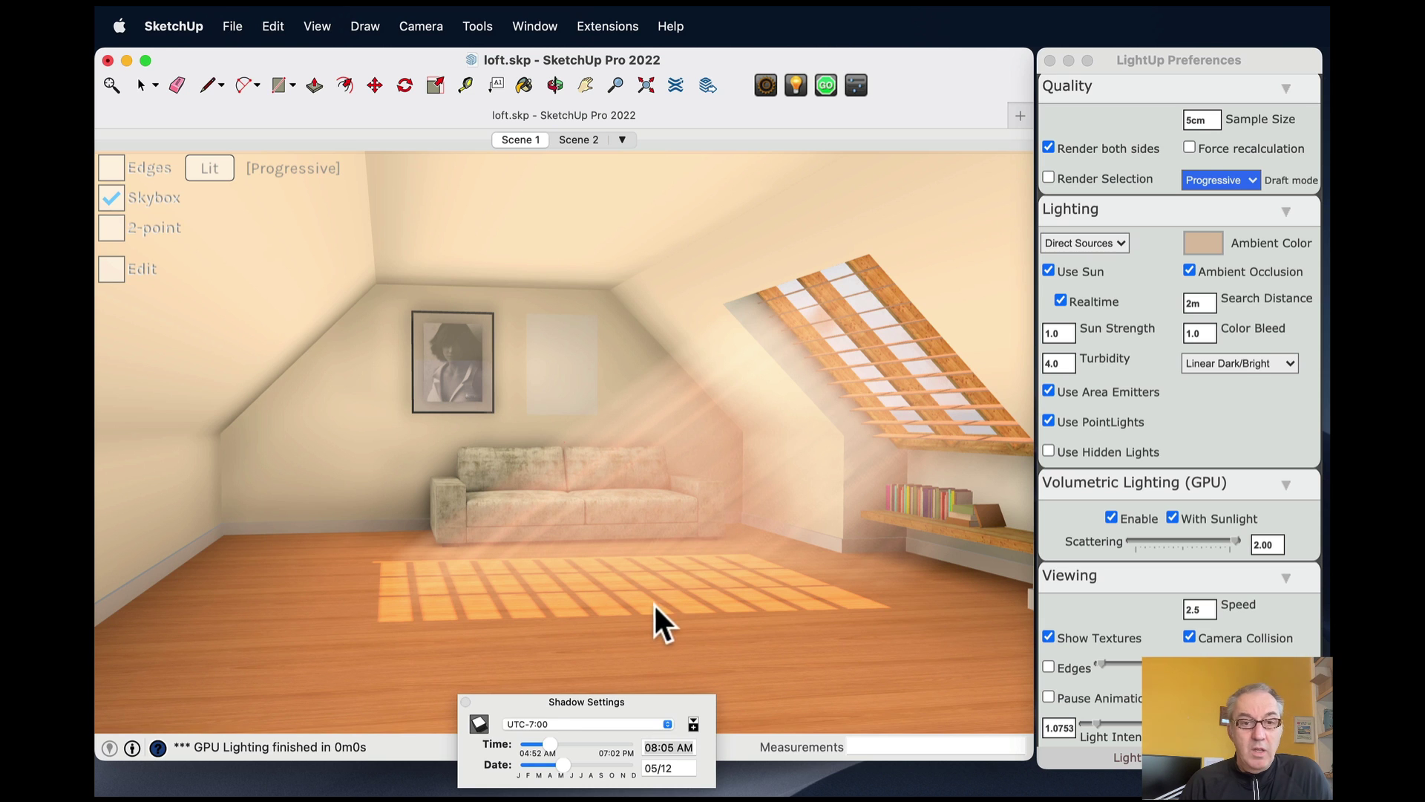
click(465, 701)
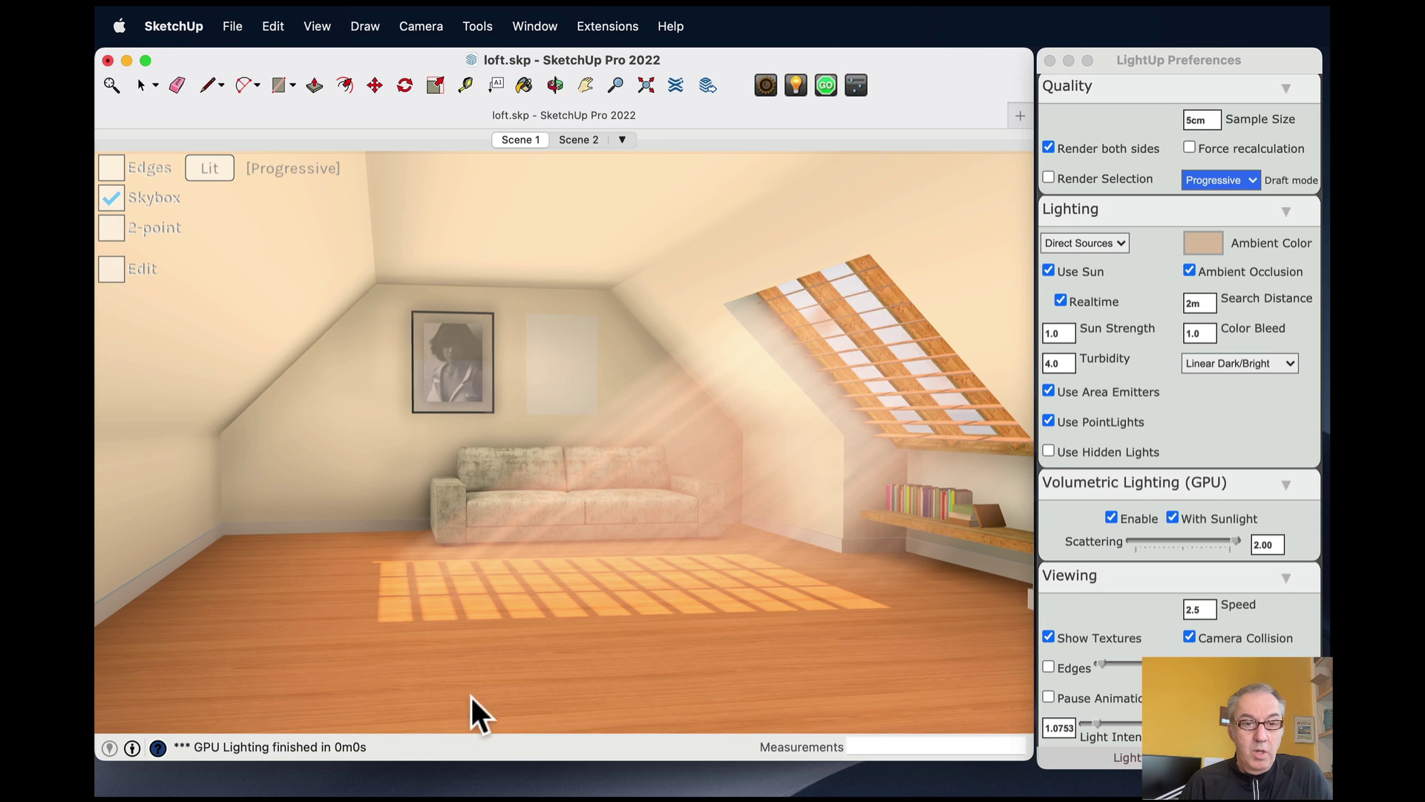
click(679, 689)
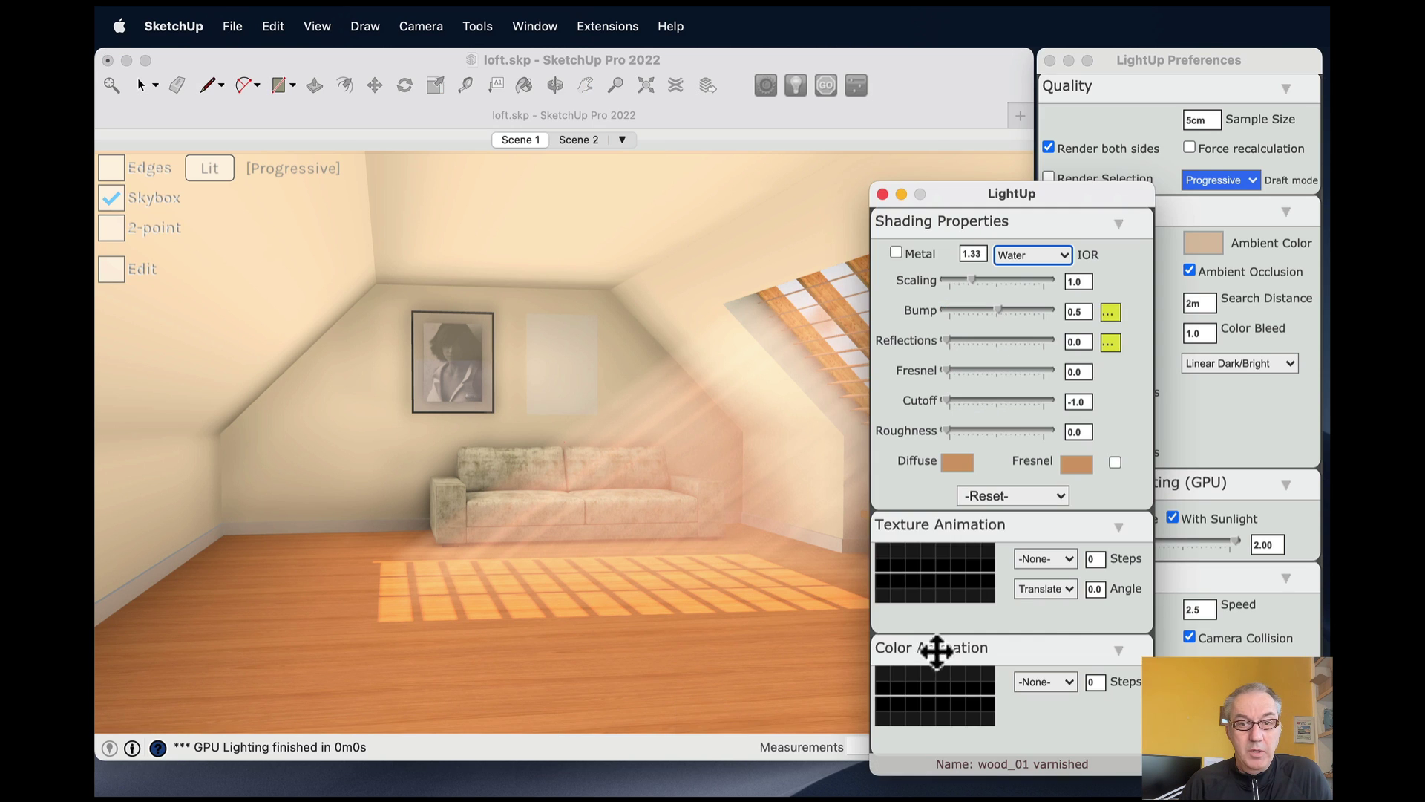
Apply the Lacquer preset to the varnished wood floor, set its reflections to 0.16 and close the shading properties.
click(999, 496)
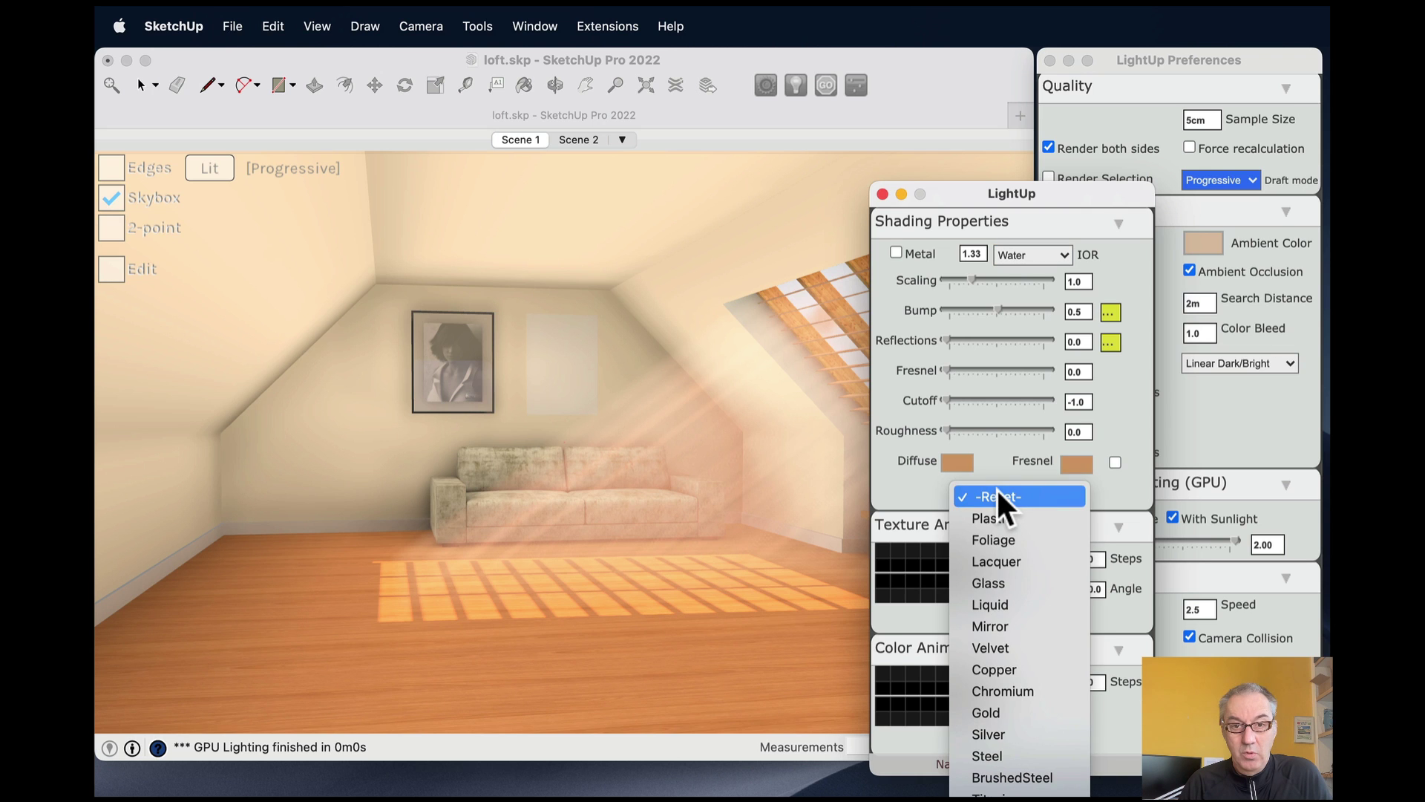
click(1017, 558)
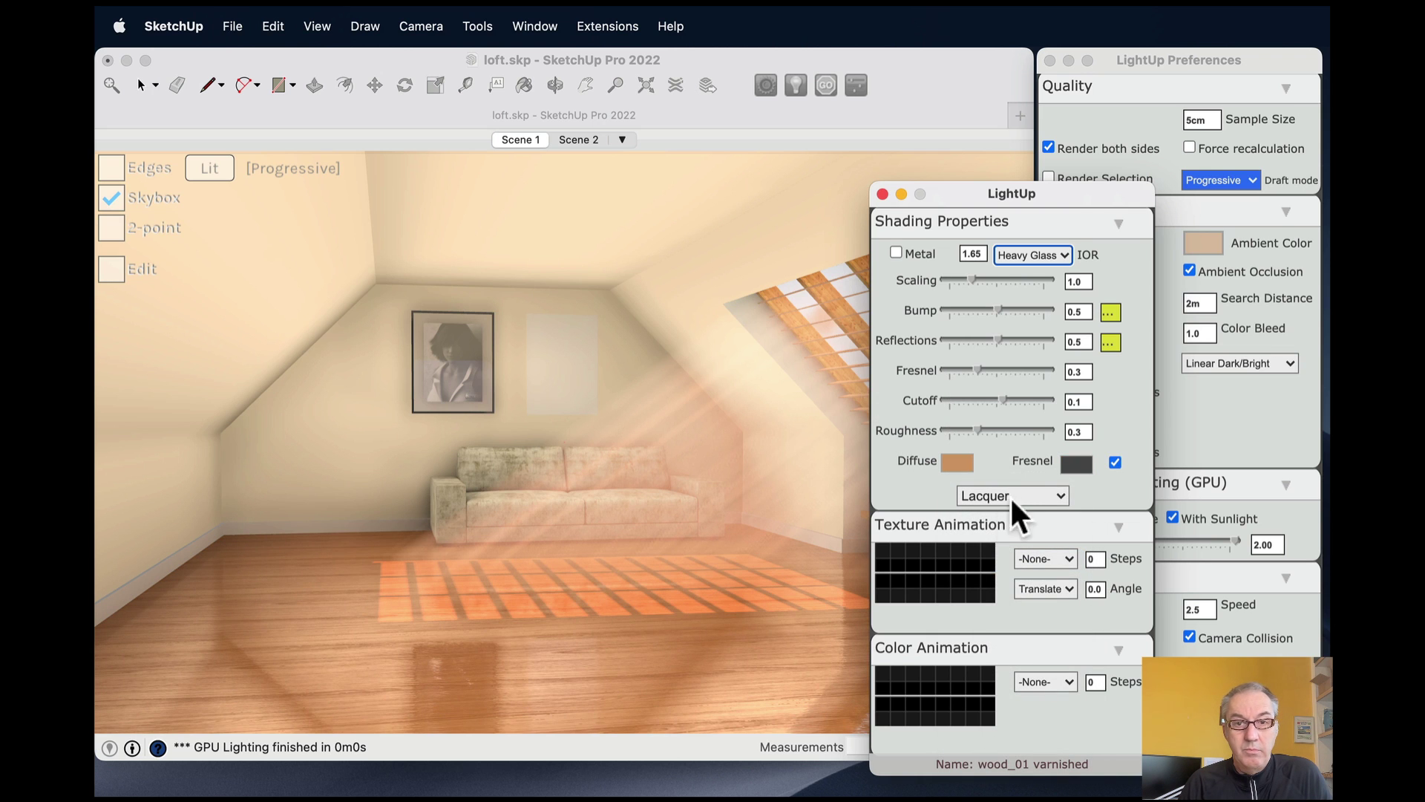
drag(962, 340, 957, 340)
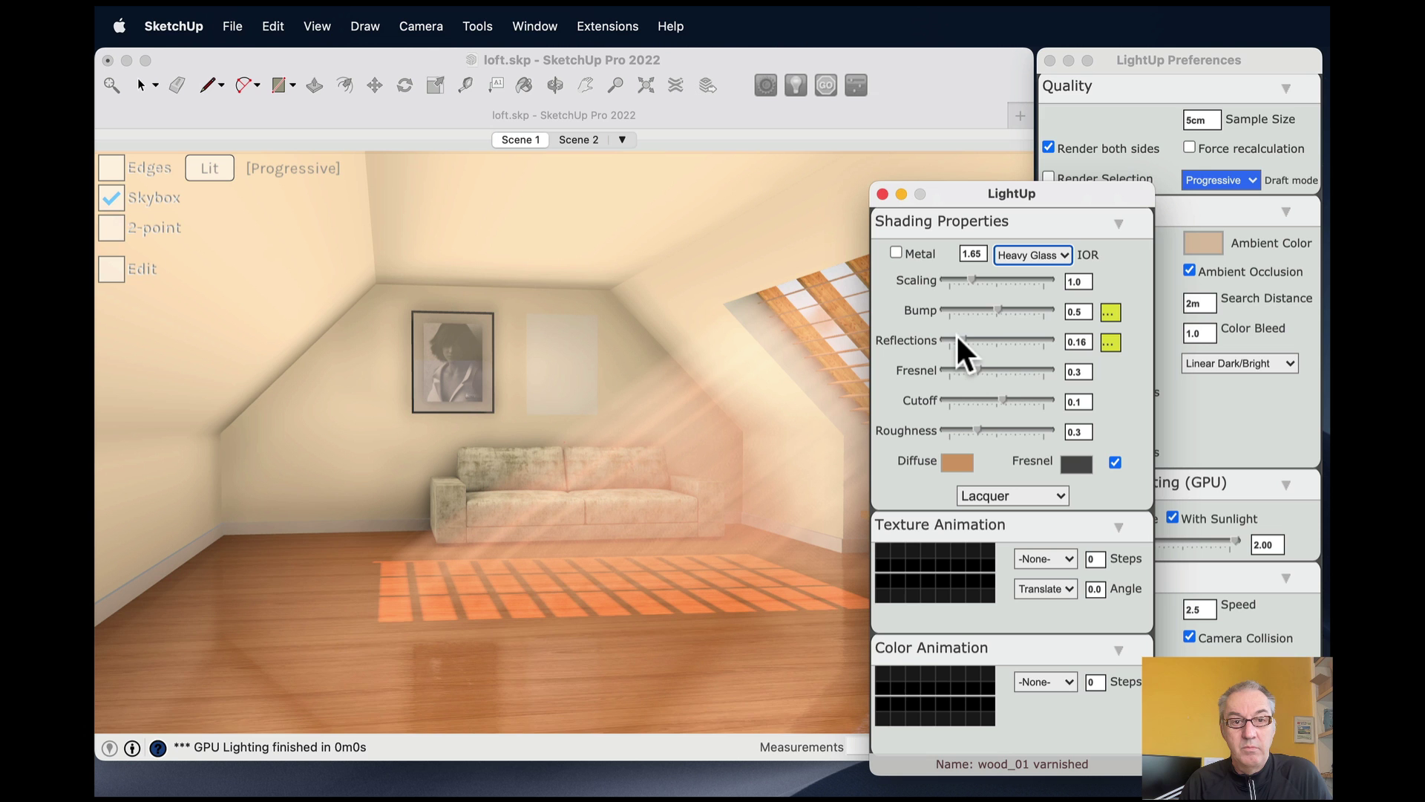
click(883, 192)
Set the volumetric scattering to 1.00 and the sun strength to 1.5.
click(627, 388)
mouse_move(639, 389)
mouse_down()
mouse_move(662, 400)
mouse_move(624, 392)
mouse_move(639, 393)
mouse_up()
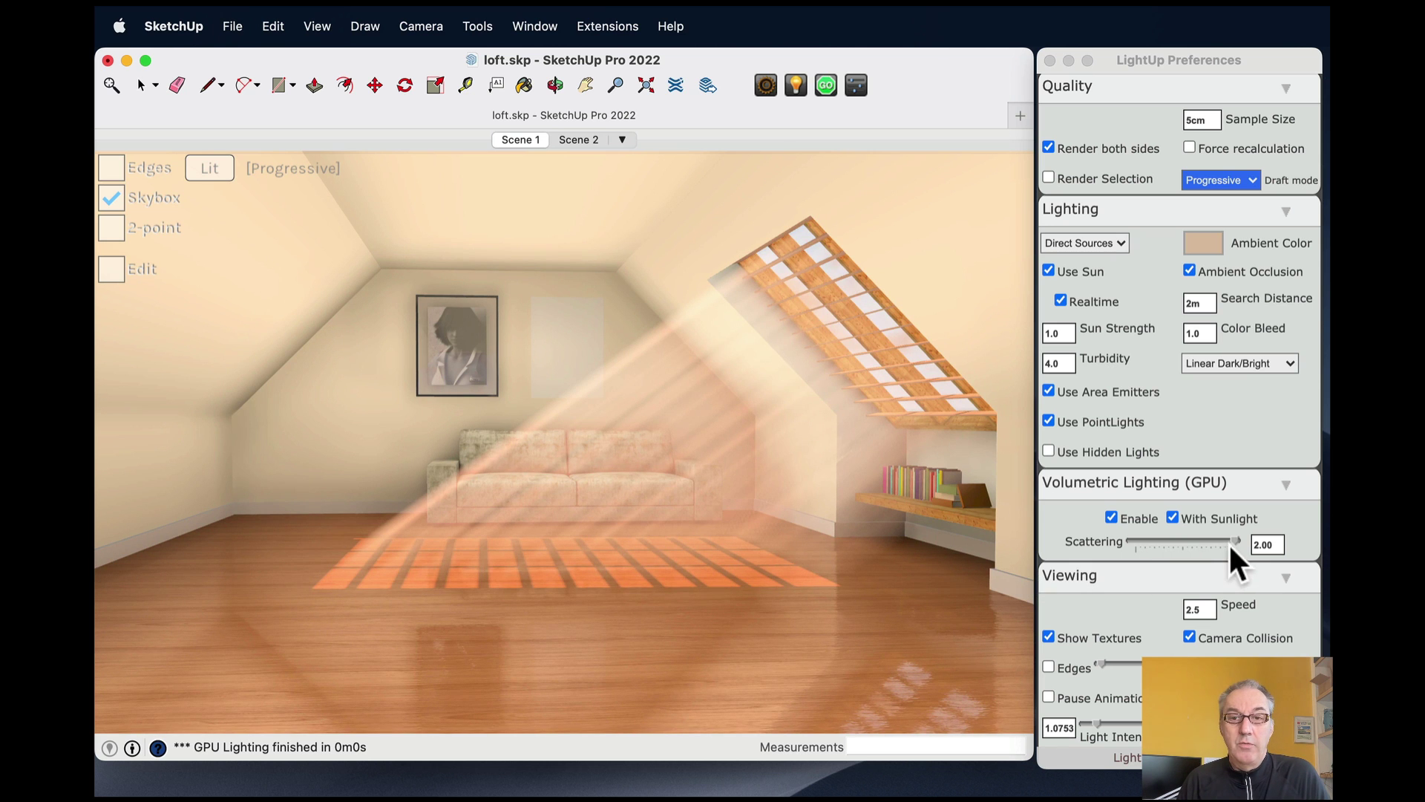
mouse_move(1230, 542)
mouse_down()
mouse_move(1163, 542)
mouse_move(1227, 538)
mouse_up()
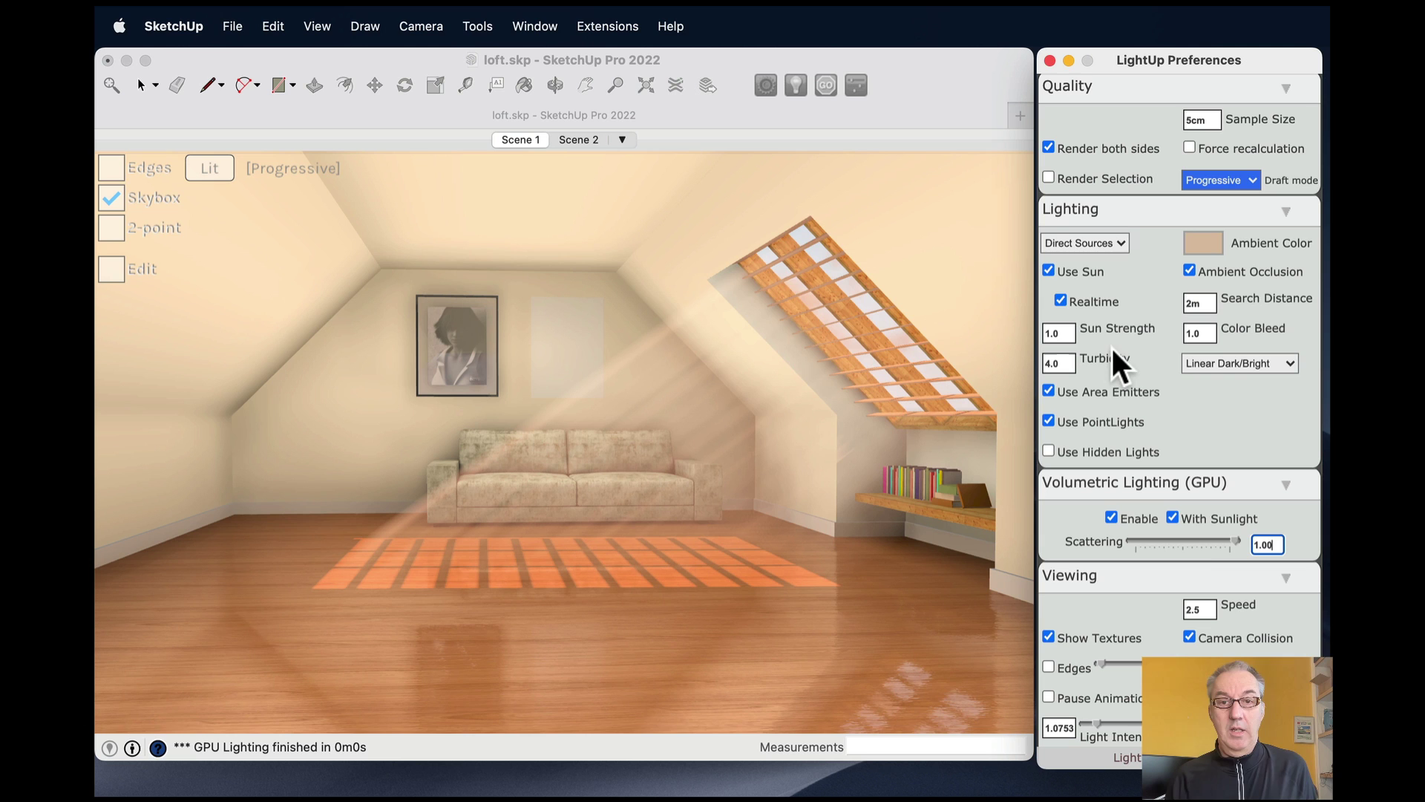
click(1059, 331)
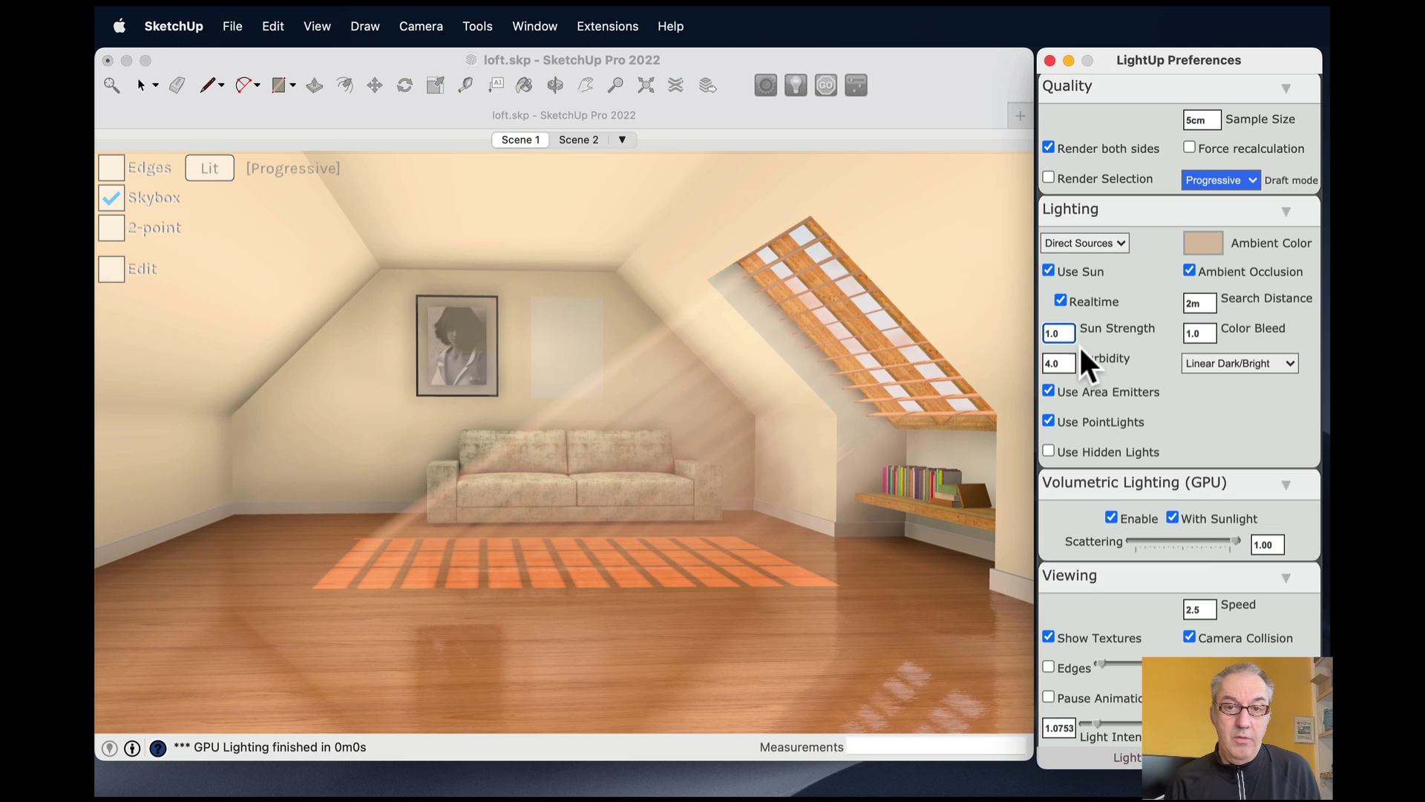
key(BackSpace)
text(5)
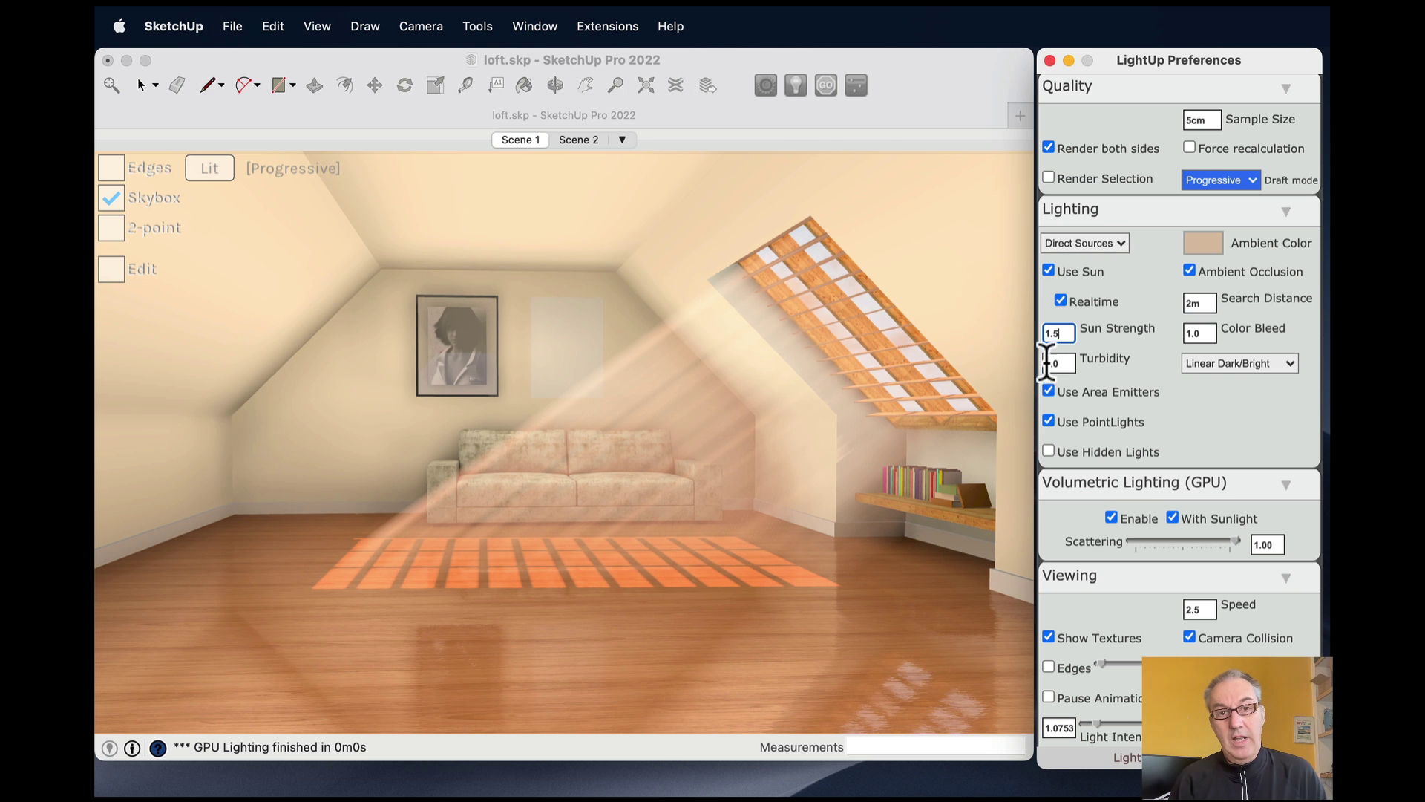
Examine the volumetric sunlight from several viewpoints in the loft, switching the render display to Lighting Only.
click(741, 353)
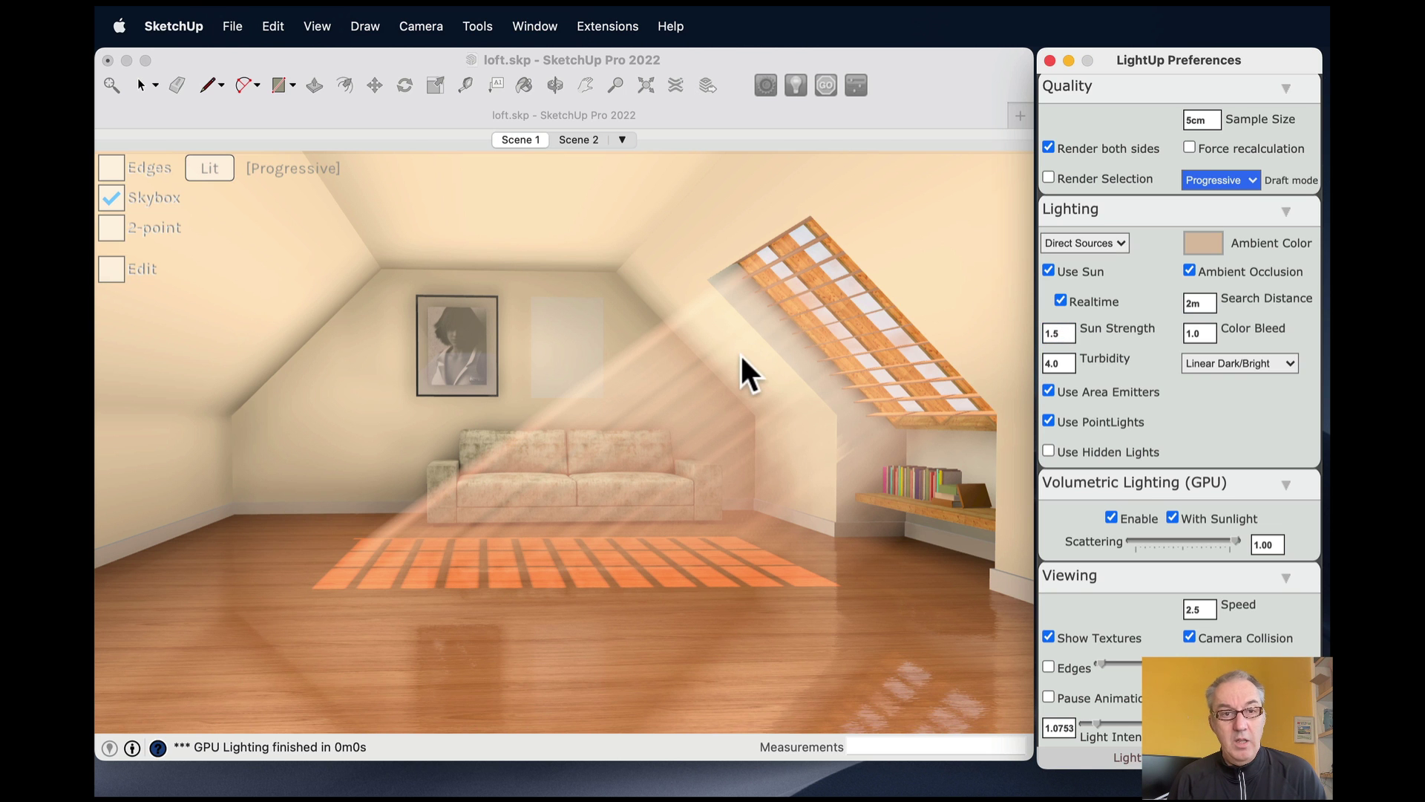
drag(729, 359, 731, 375)
key(Left)
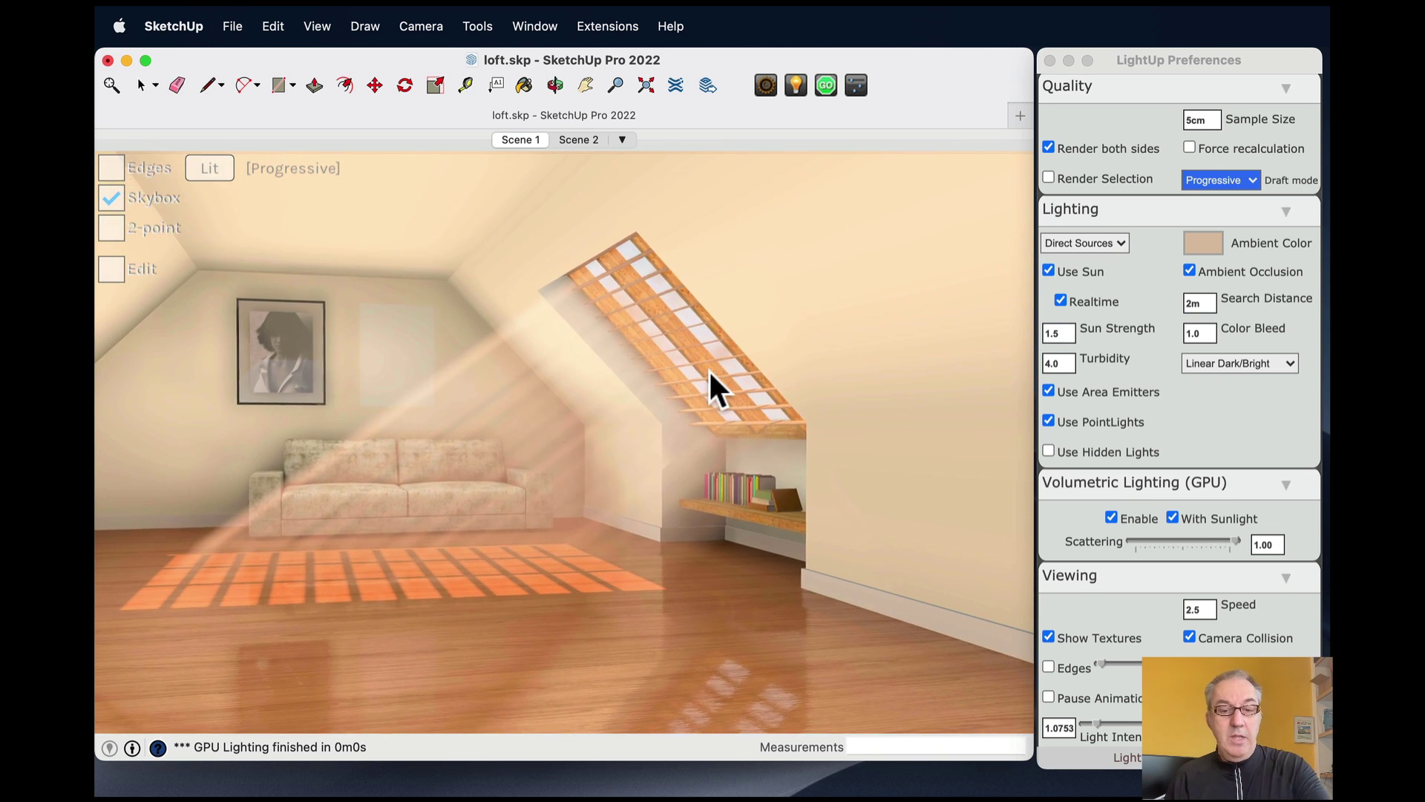
key(Right)
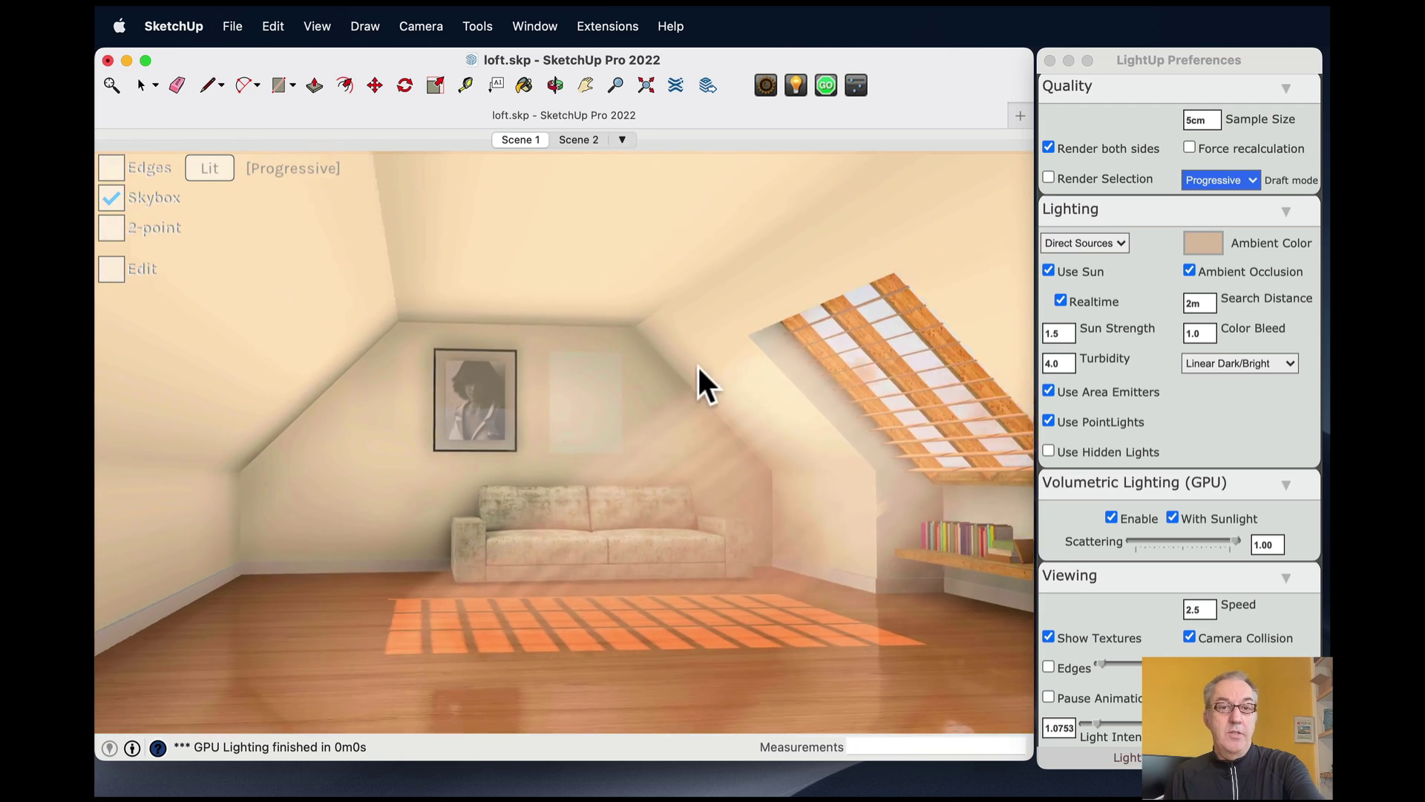
key(Left)
mouse_move(689, 365)
mouse_down()
mouse_move(742, 363)
mouse_move(672, 371)
mouse_move(706, 371)
mouse_up()
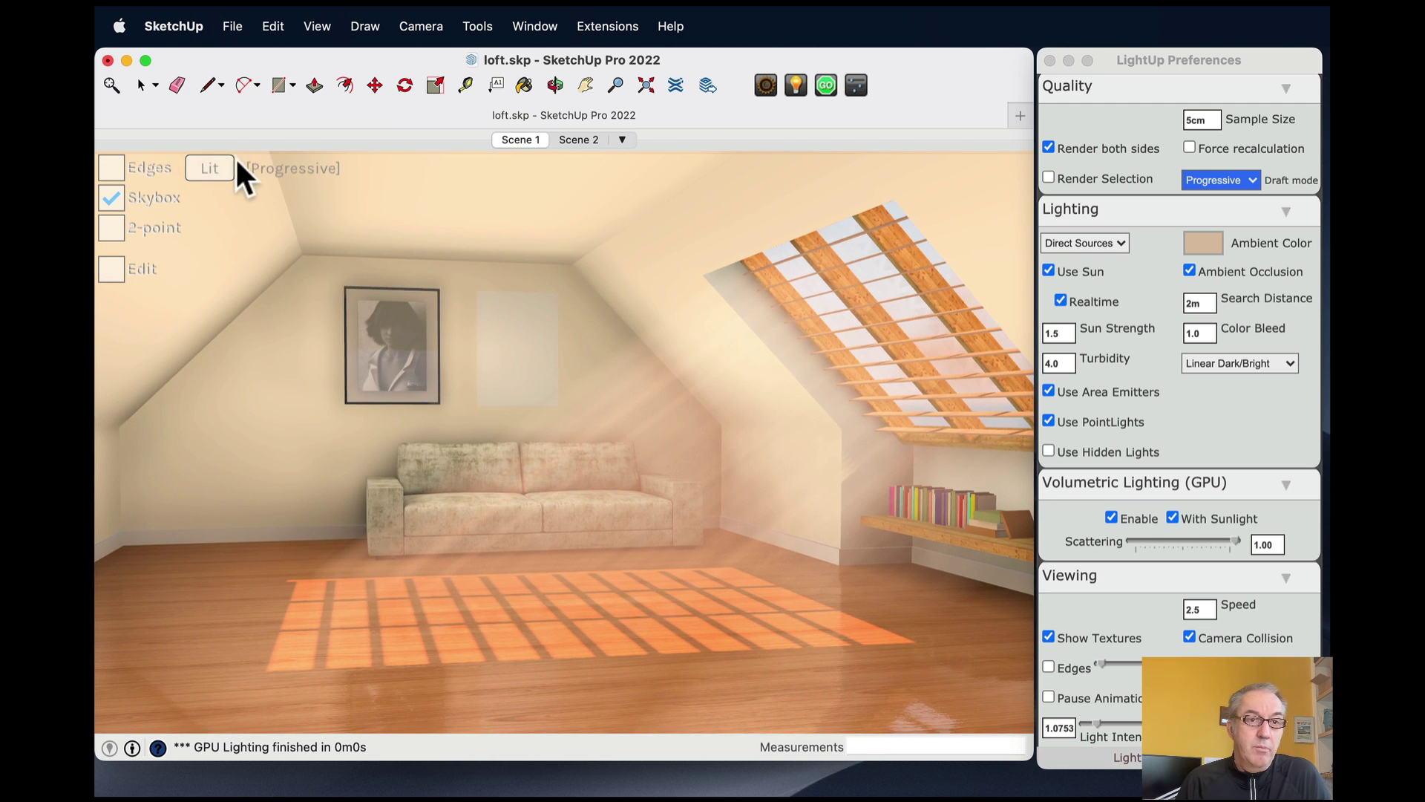
click(215, 167)
click(231, 230)
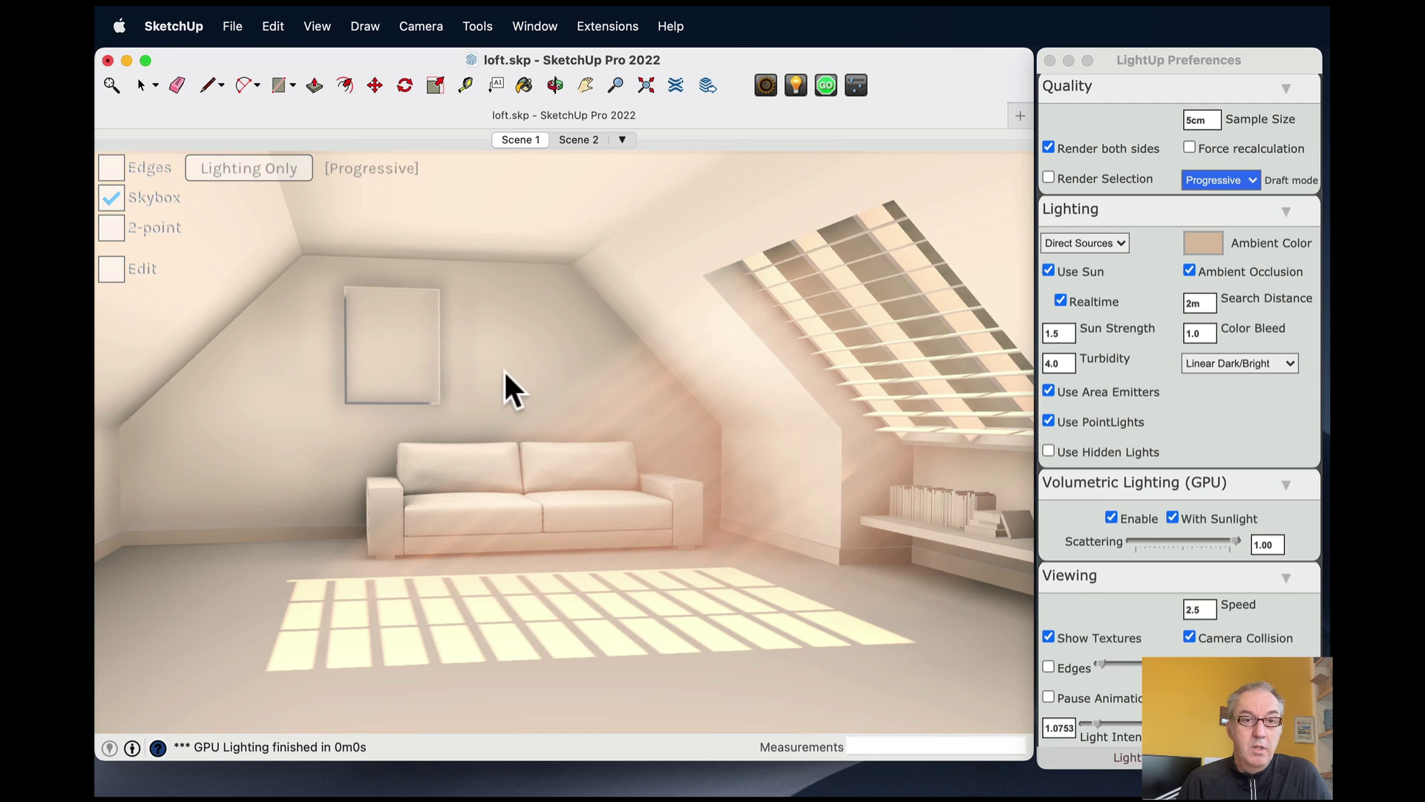
key(Down)
mouse_move(531, 378)
mouse_down()
mouse_move(548, 376)
mouse_move(532, 380)
mouse_up()
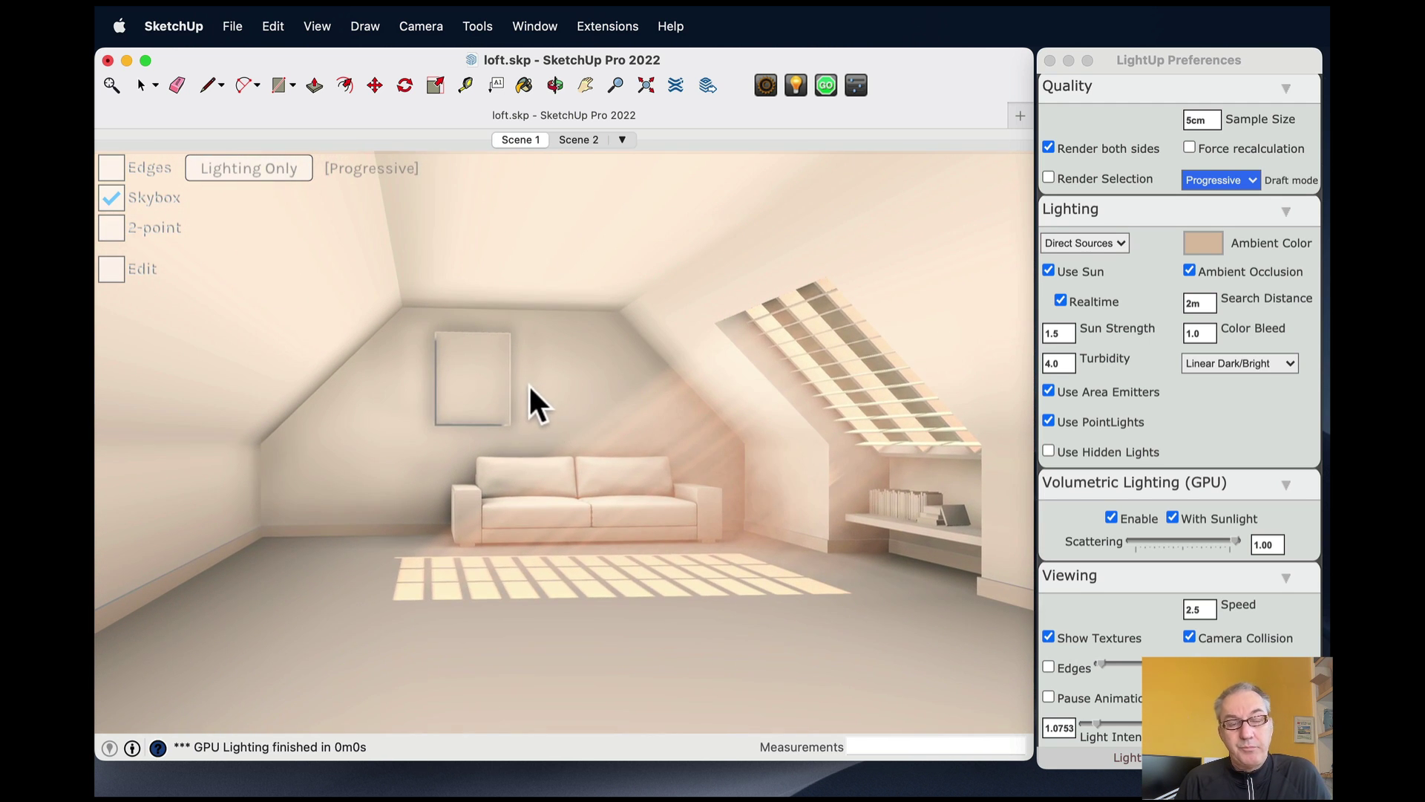
key(Up)
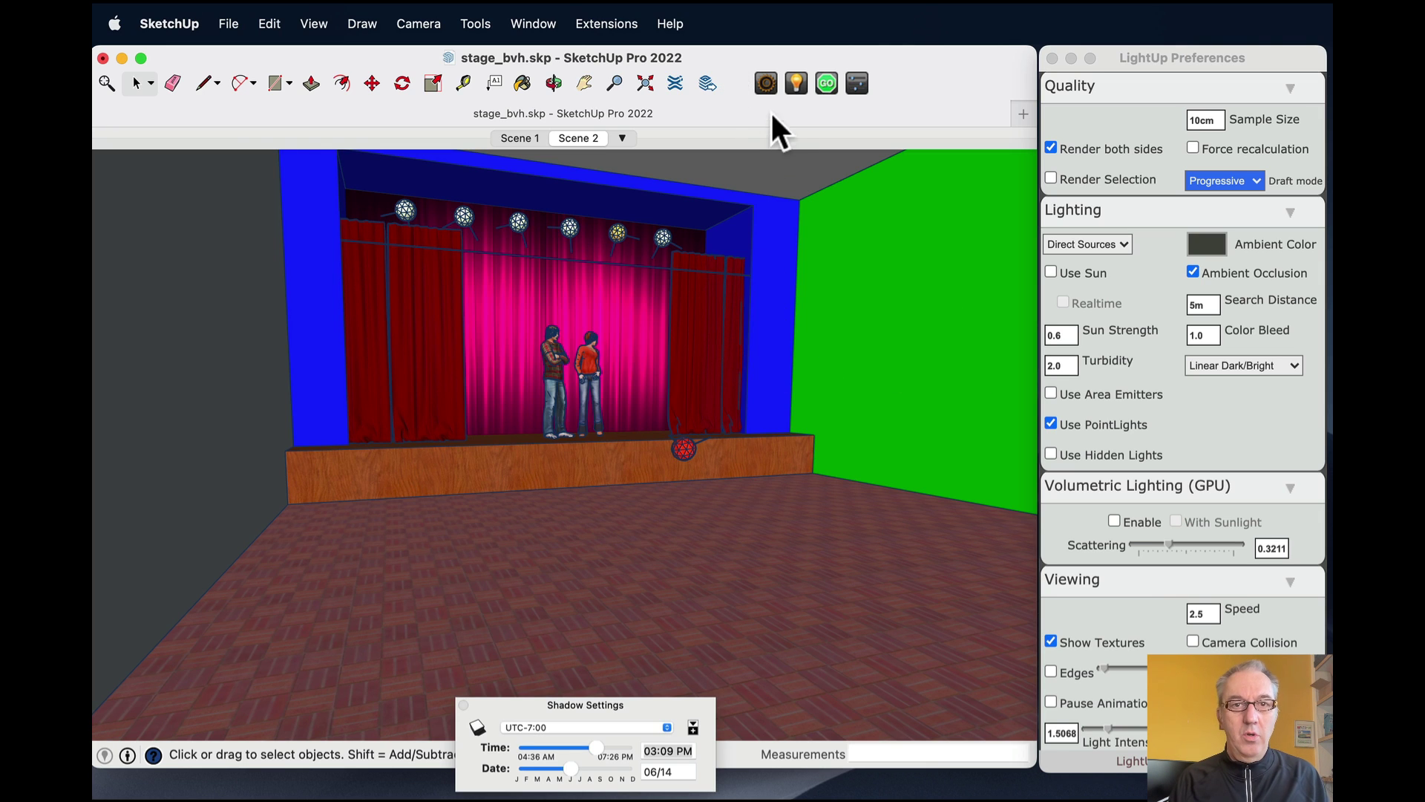
In the stage model, aim the four middle overhead spotlights together at the stage floor beside the two figures.
click(792, 92)
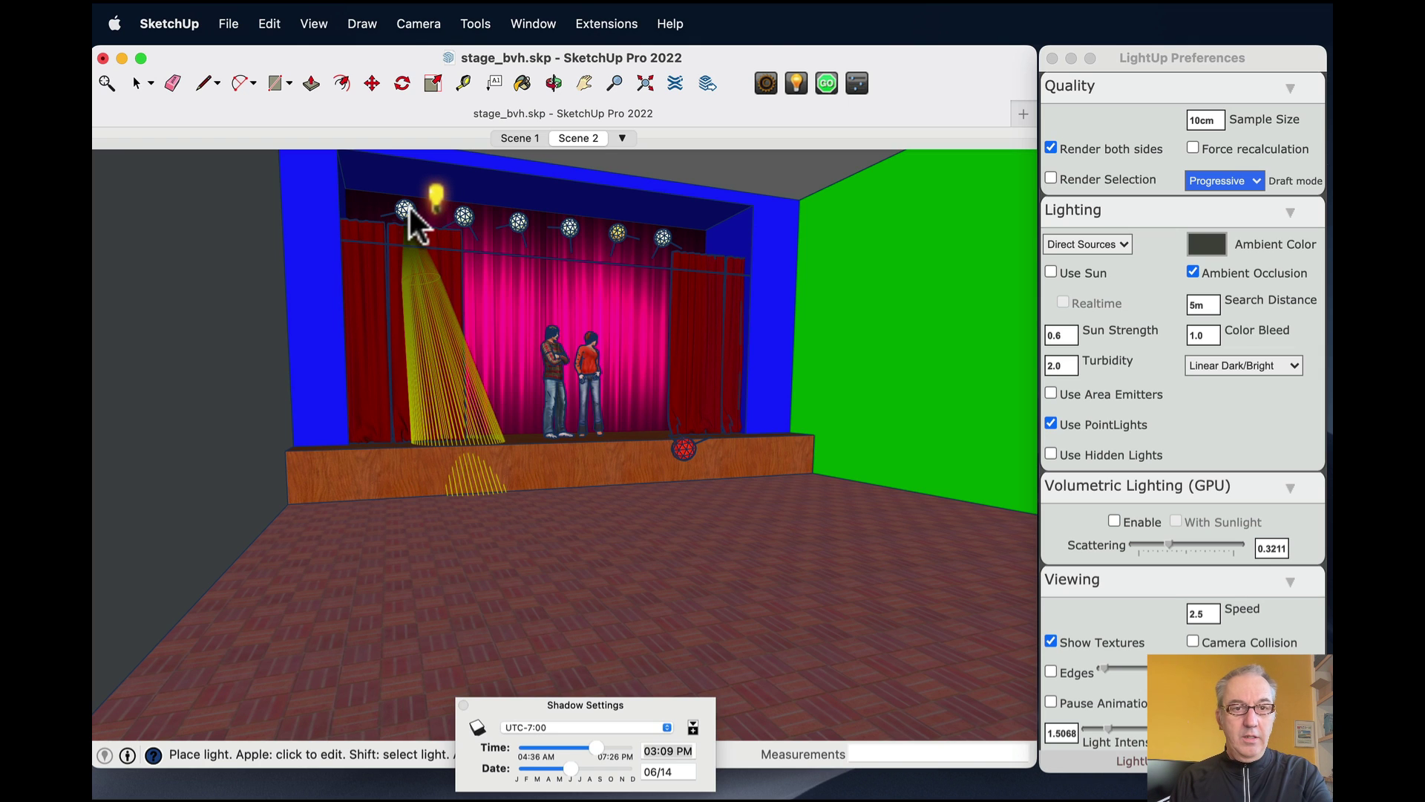
shift+click(469, 212)
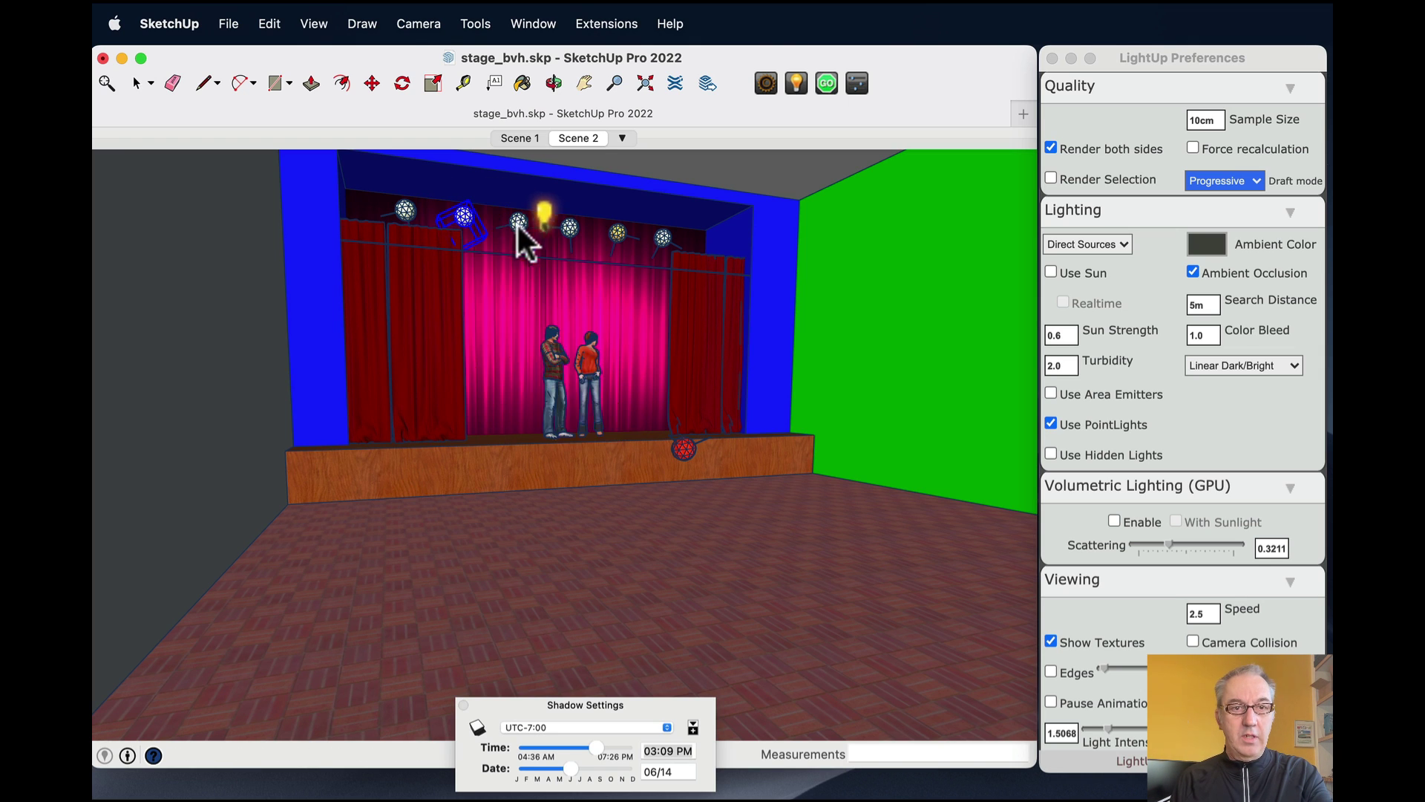
shift+click(518, 223)
shift+click(570, 227)
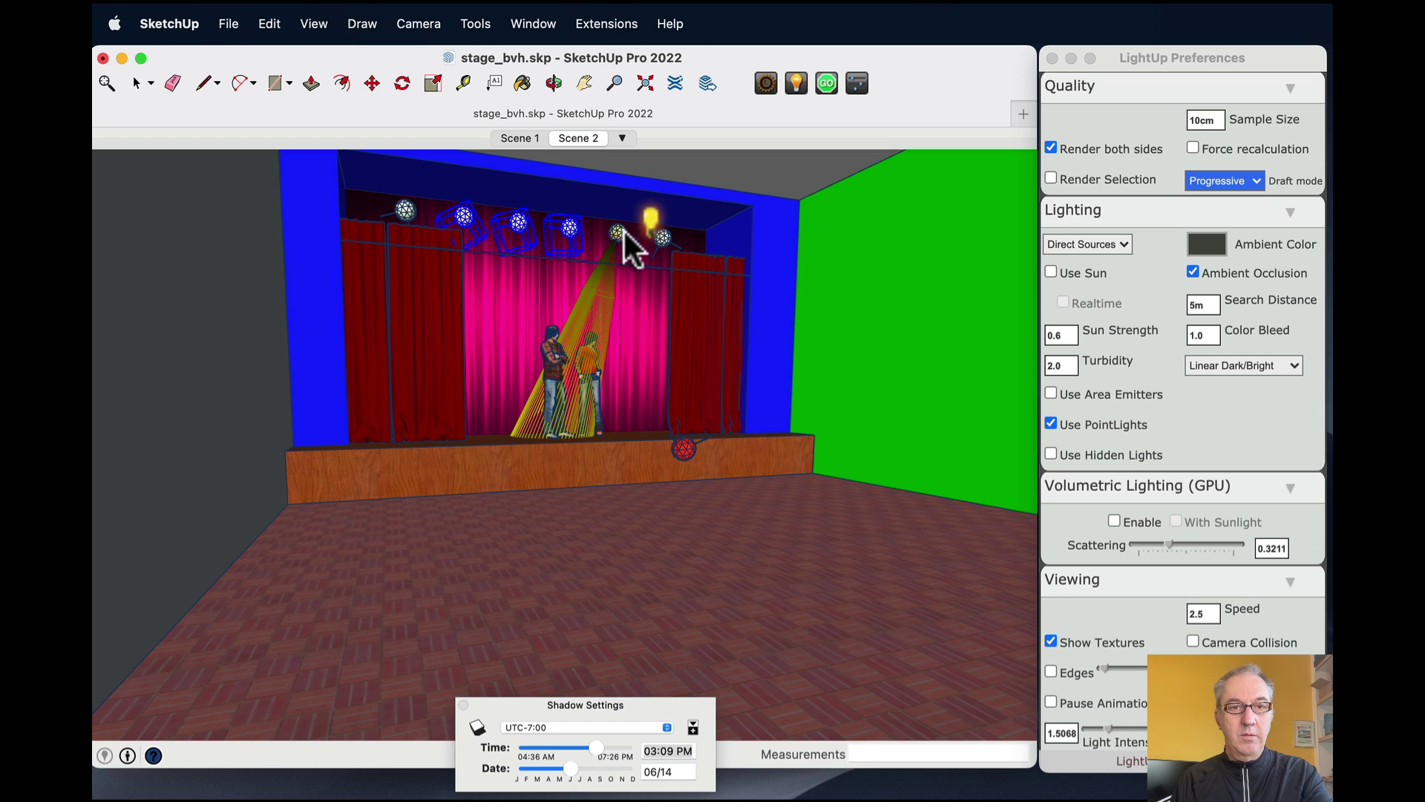
shift+click(618, 233)
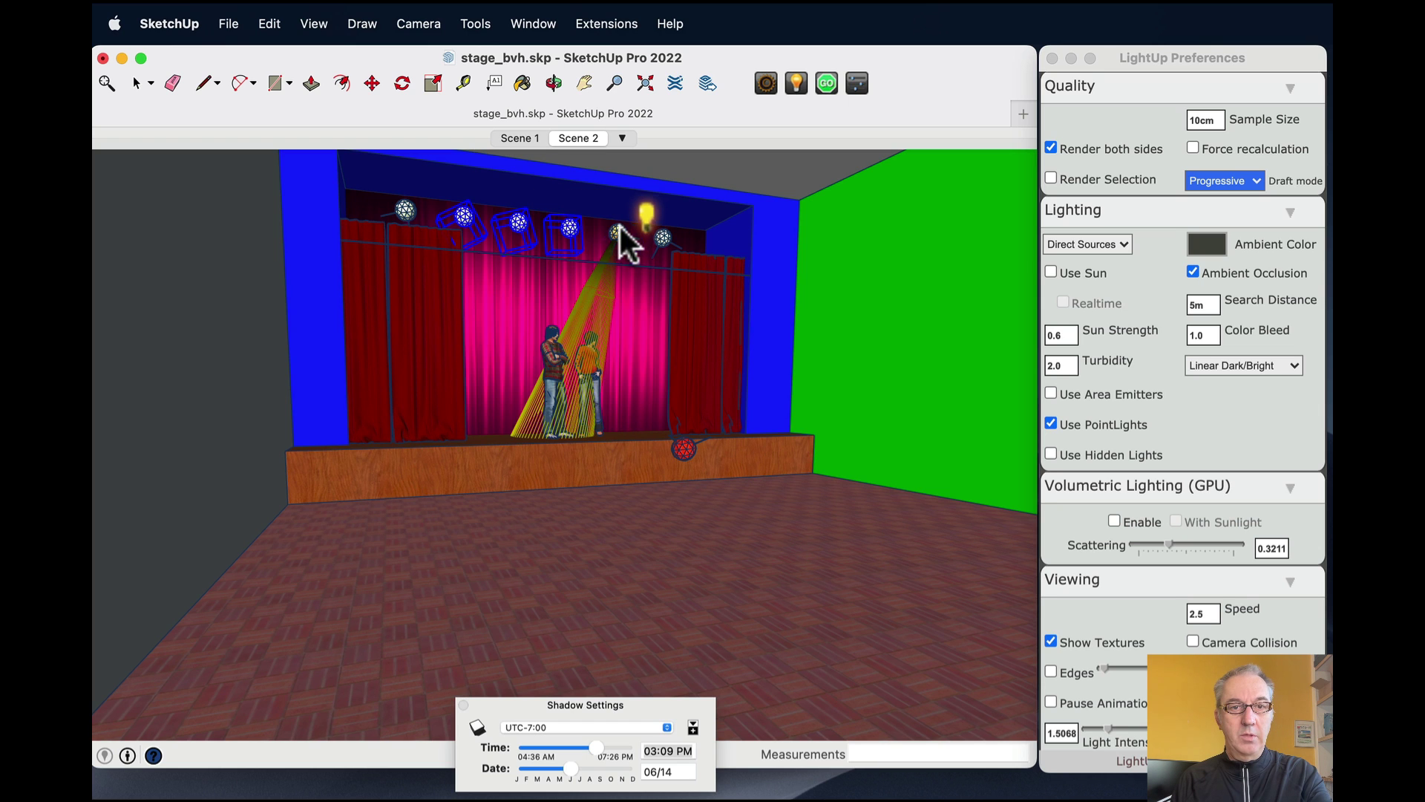
click(581, 420)
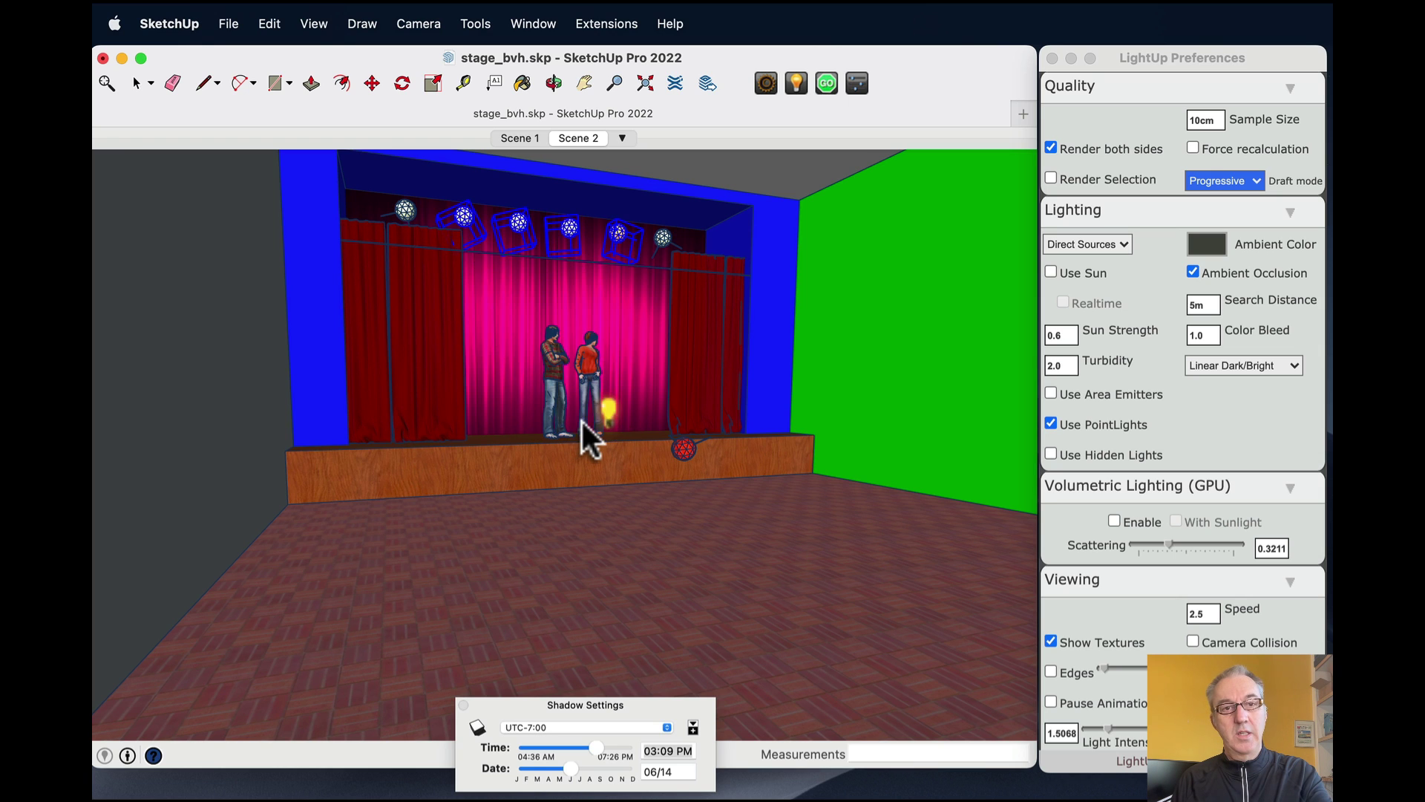
Inspect the light properties of the first and last overhead spotlights, including their Volumetric option, and close them.
click(410, 220)
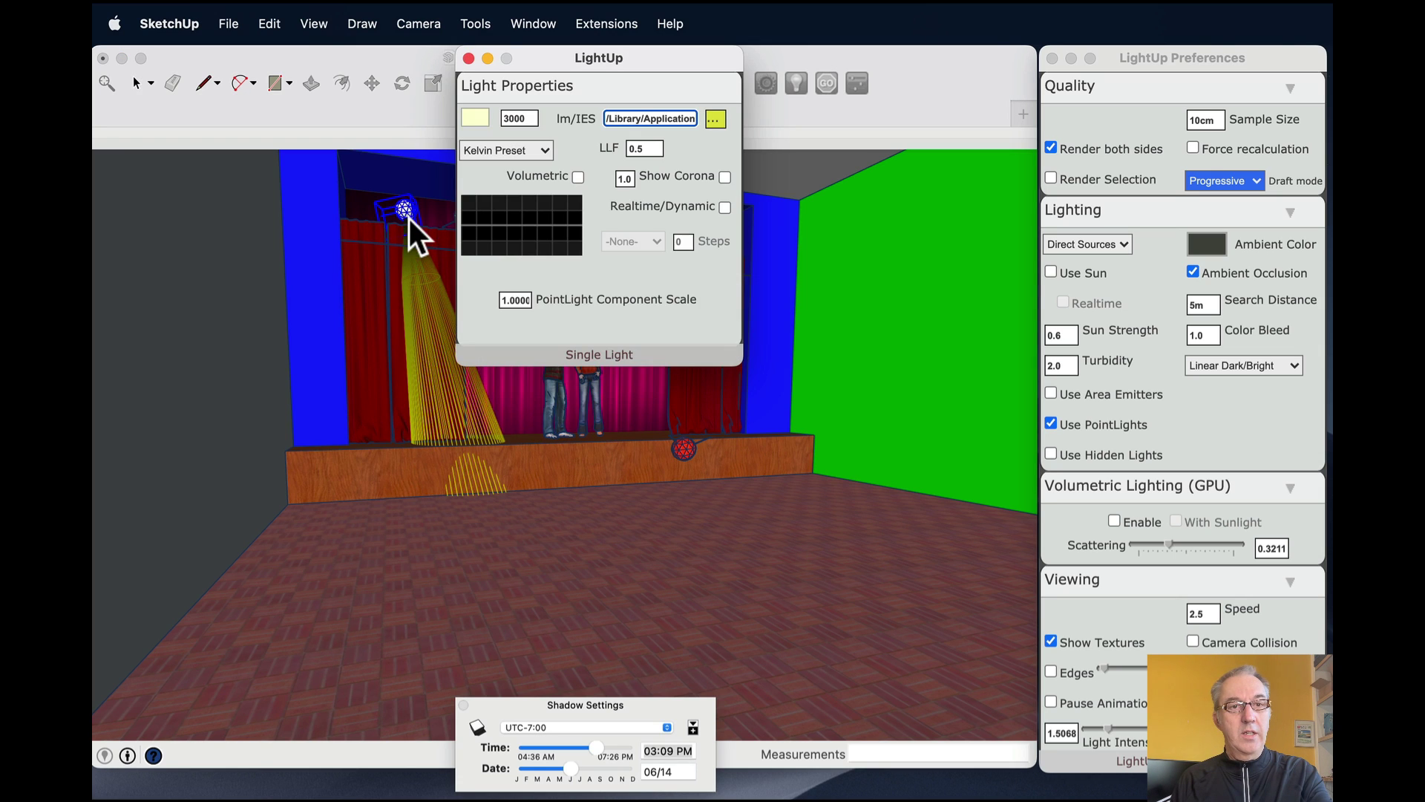
drag(549, 51, 656, 244)
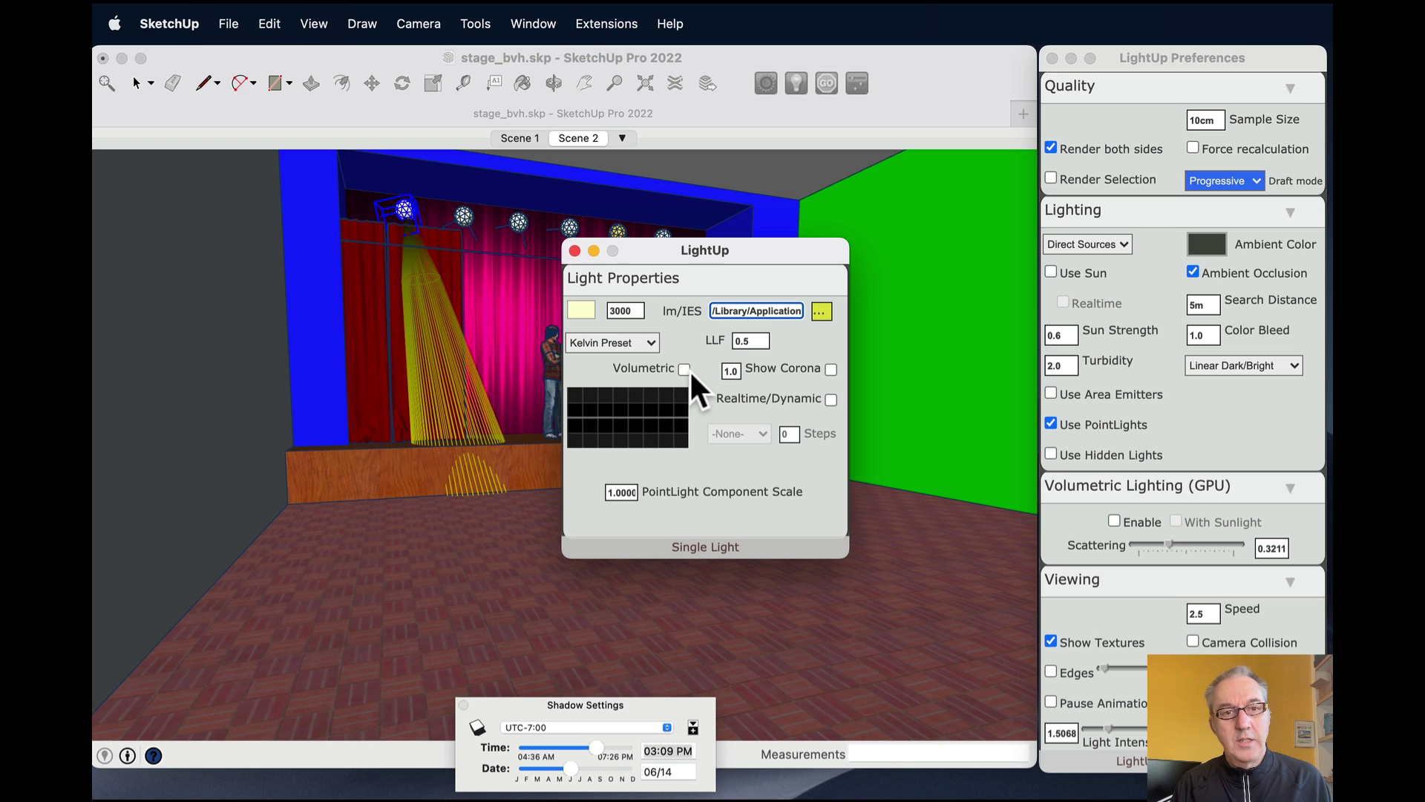
click(574, 251)
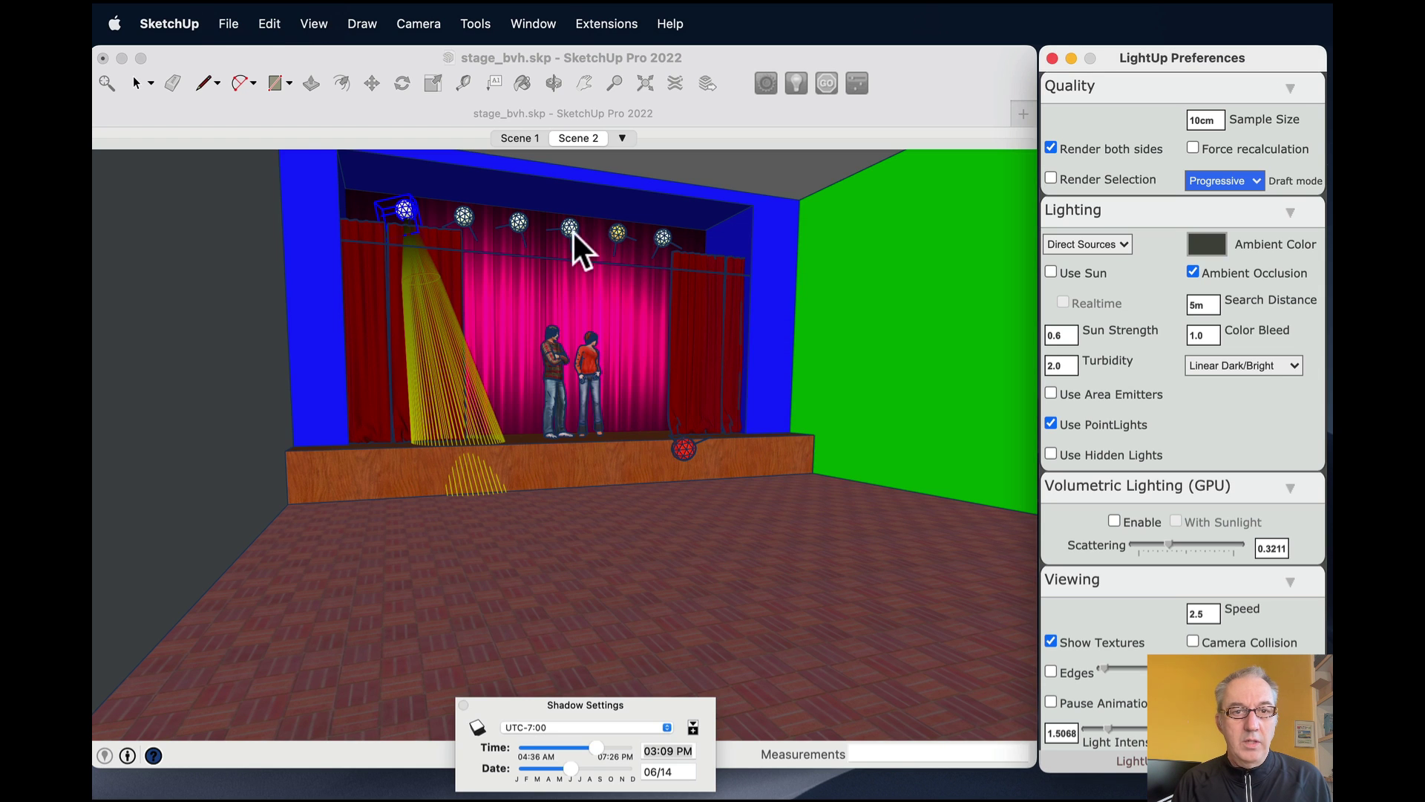
click(708, 115)
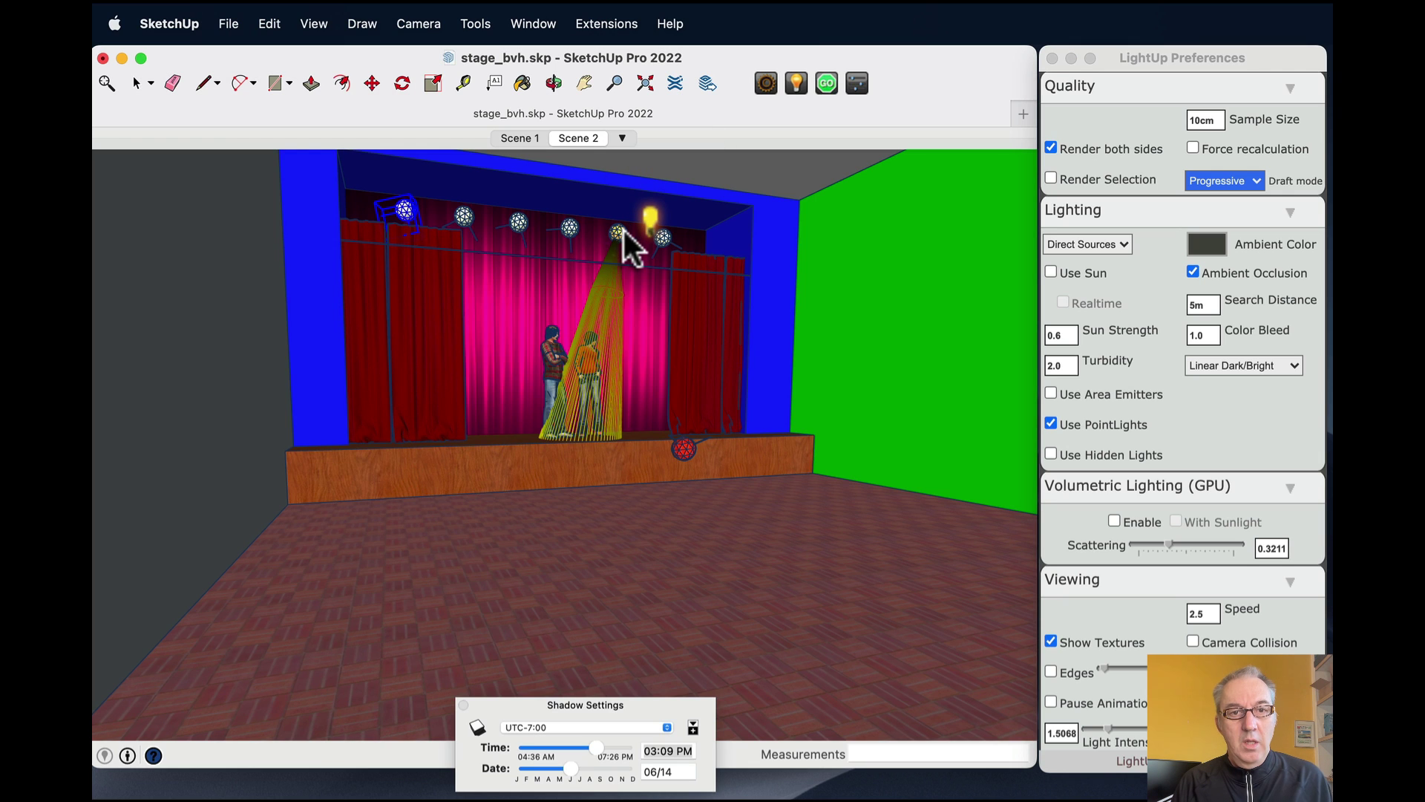
click(666, 233)
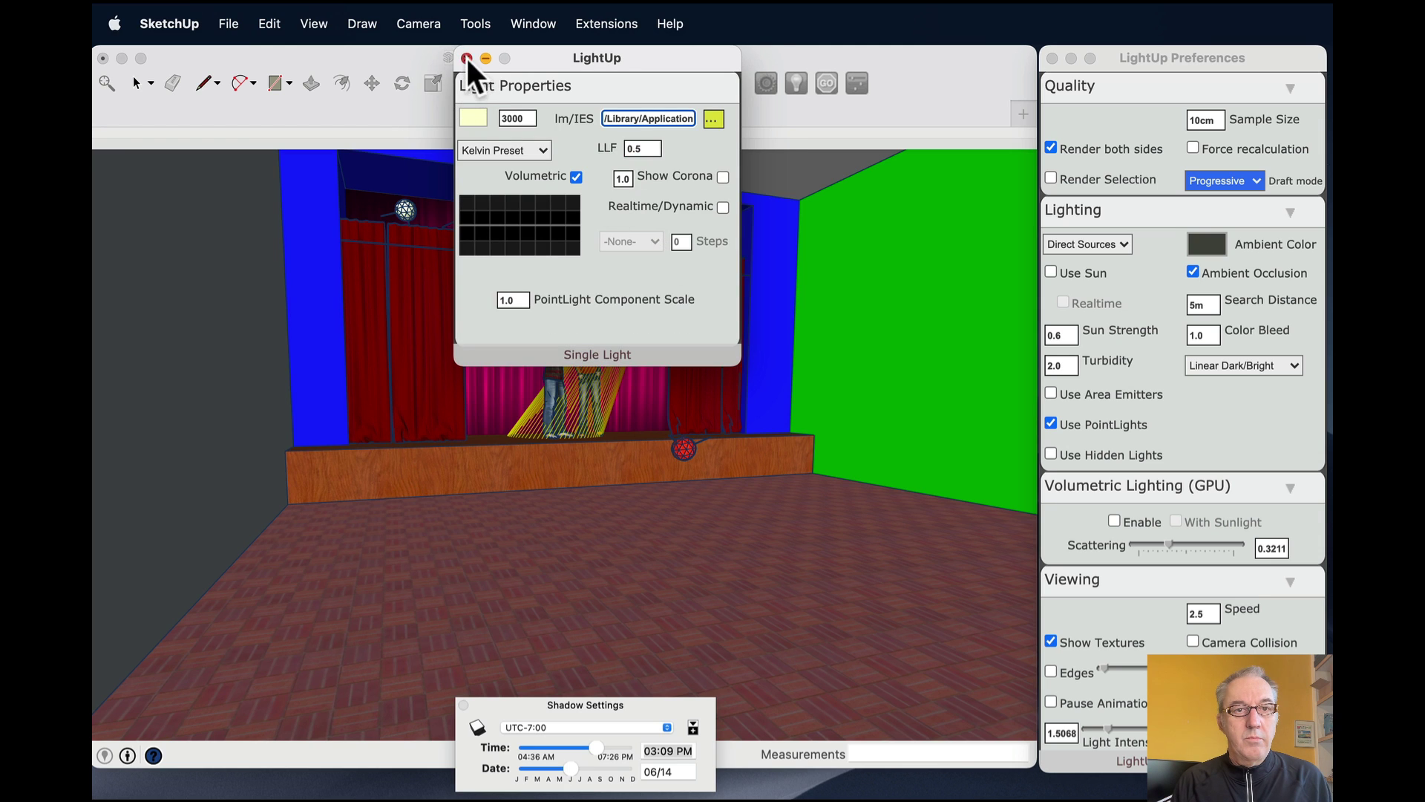
click(466, 58)
Aim the last overhead spotlight, nearest the green wall, down at the stage floor in front of the curtain.
click(656, 233)
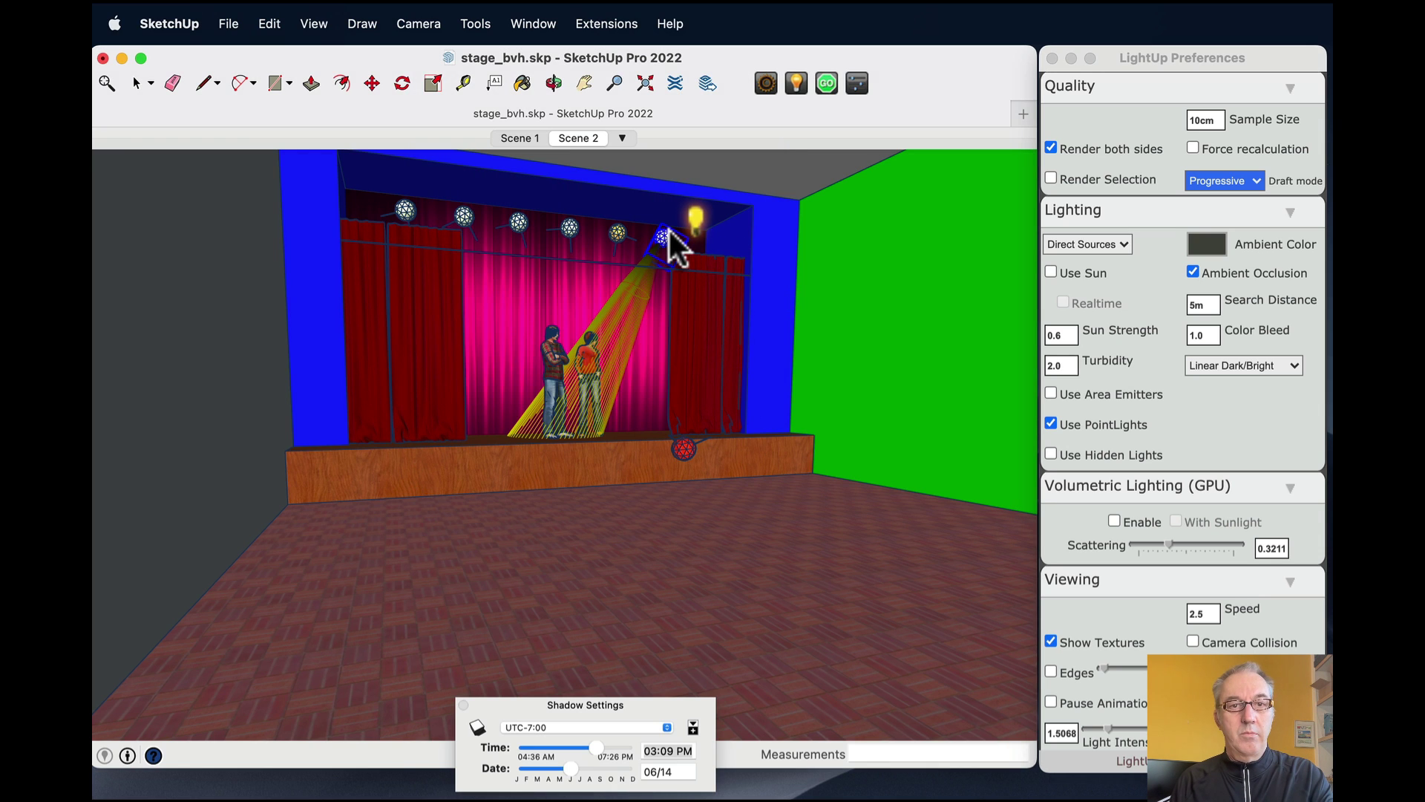
click(666, 233)
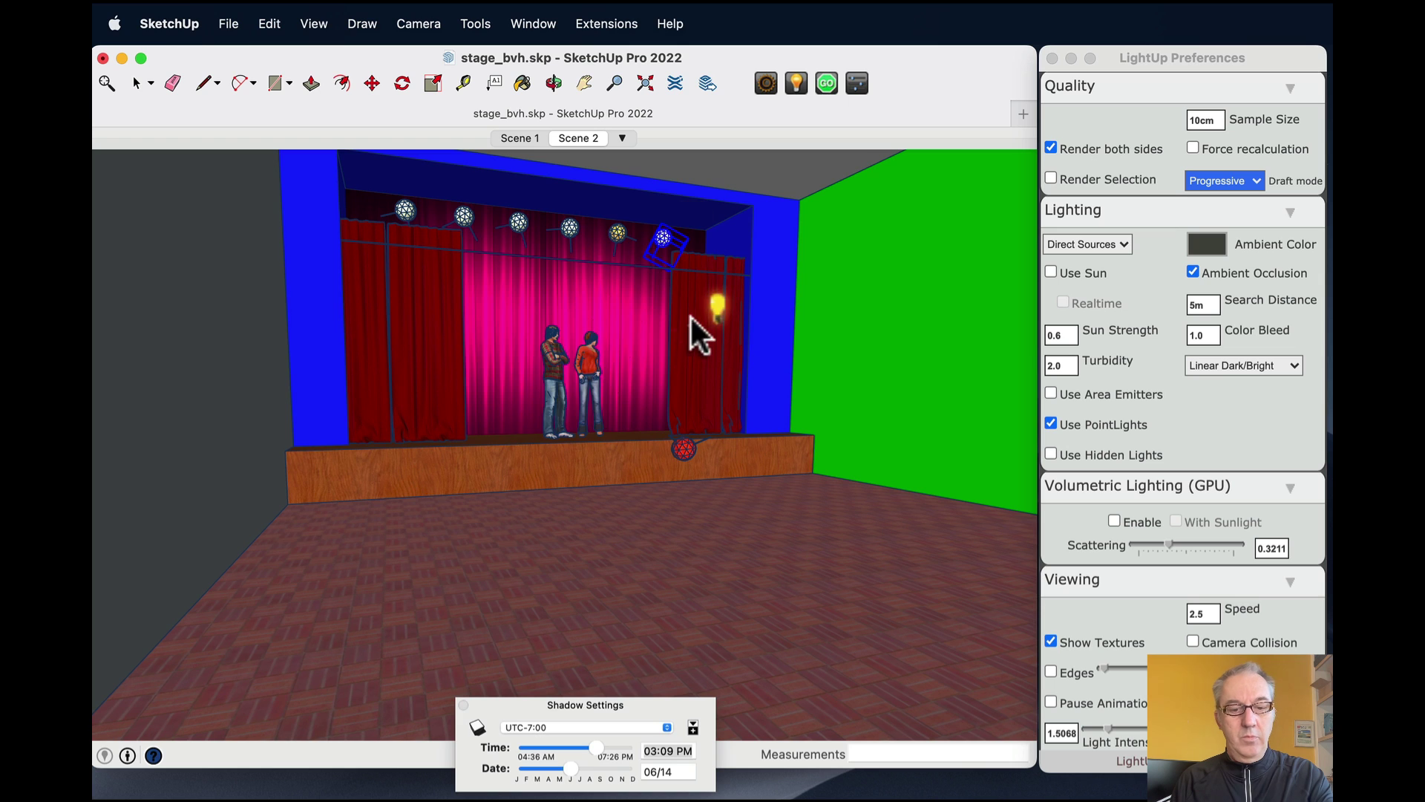
click(679, 419)
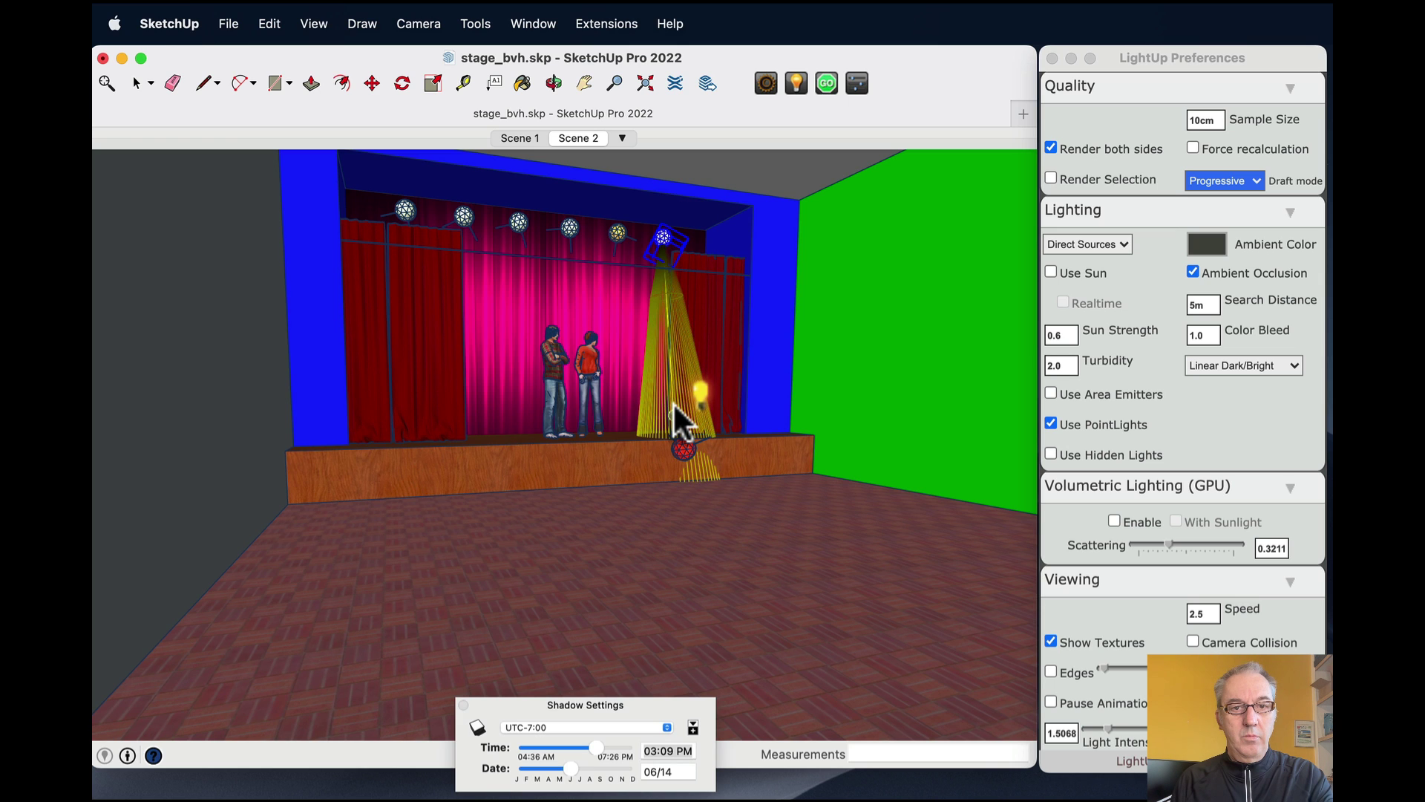
click(674, 405)
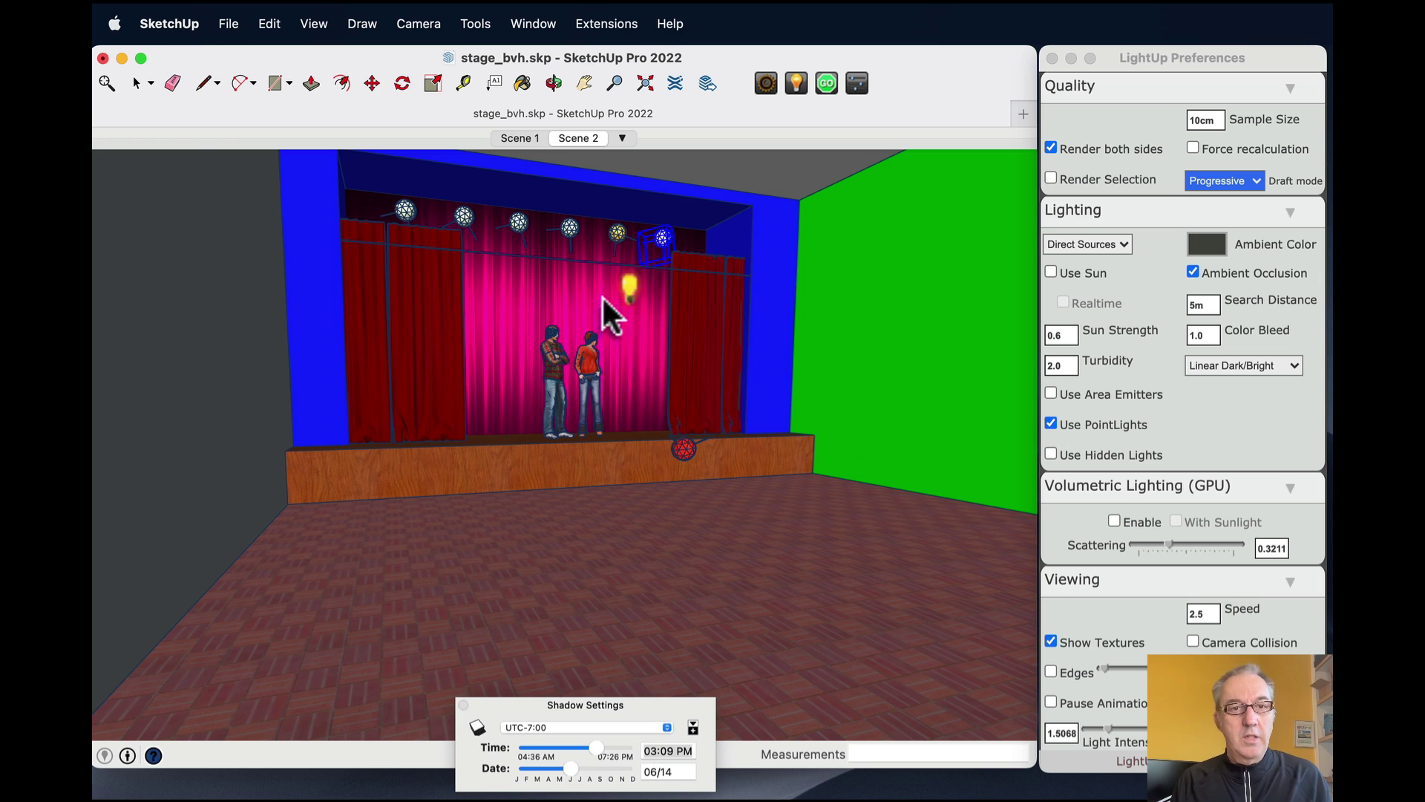
Unhide the blue front panel above the stage opening.
click(229, 27)
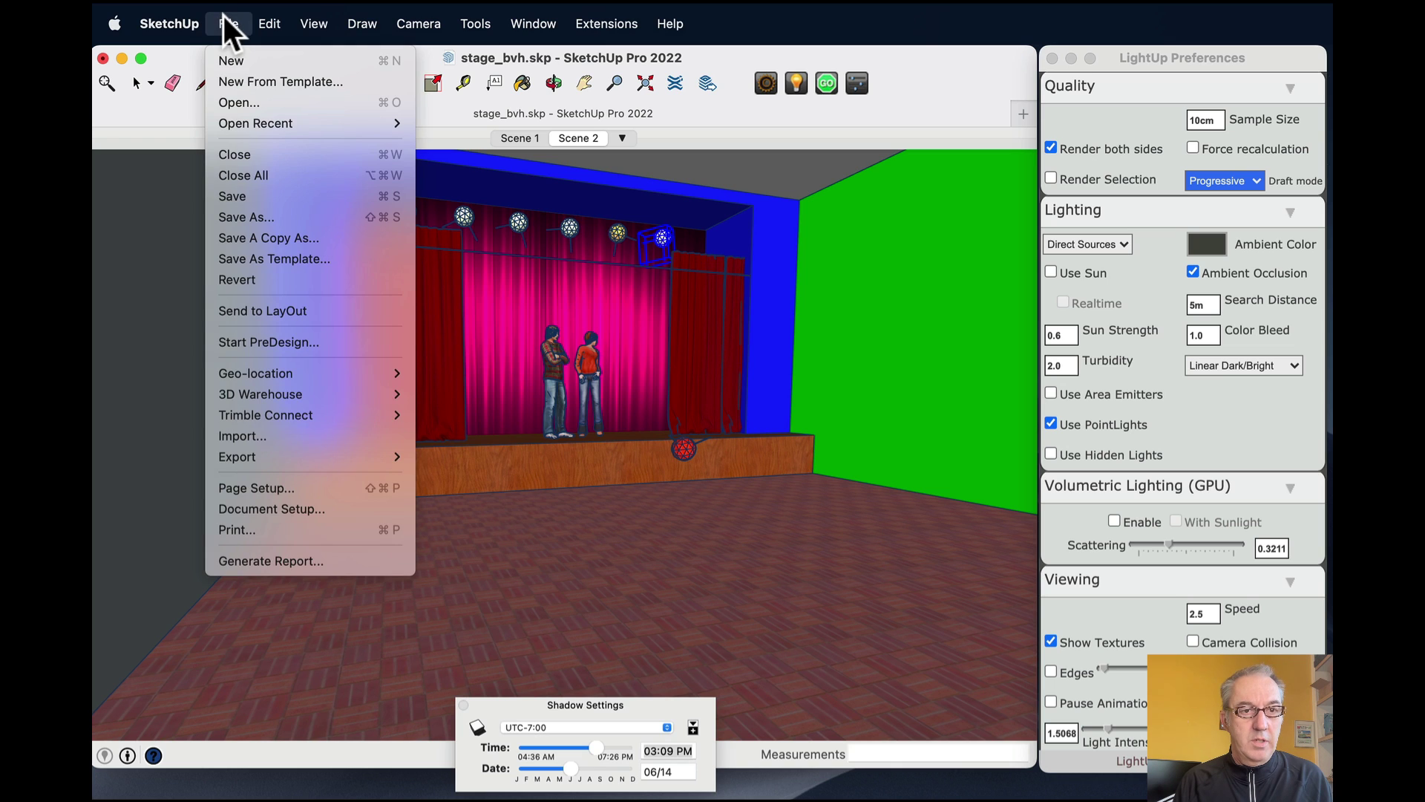
mouse_move(268, 24)
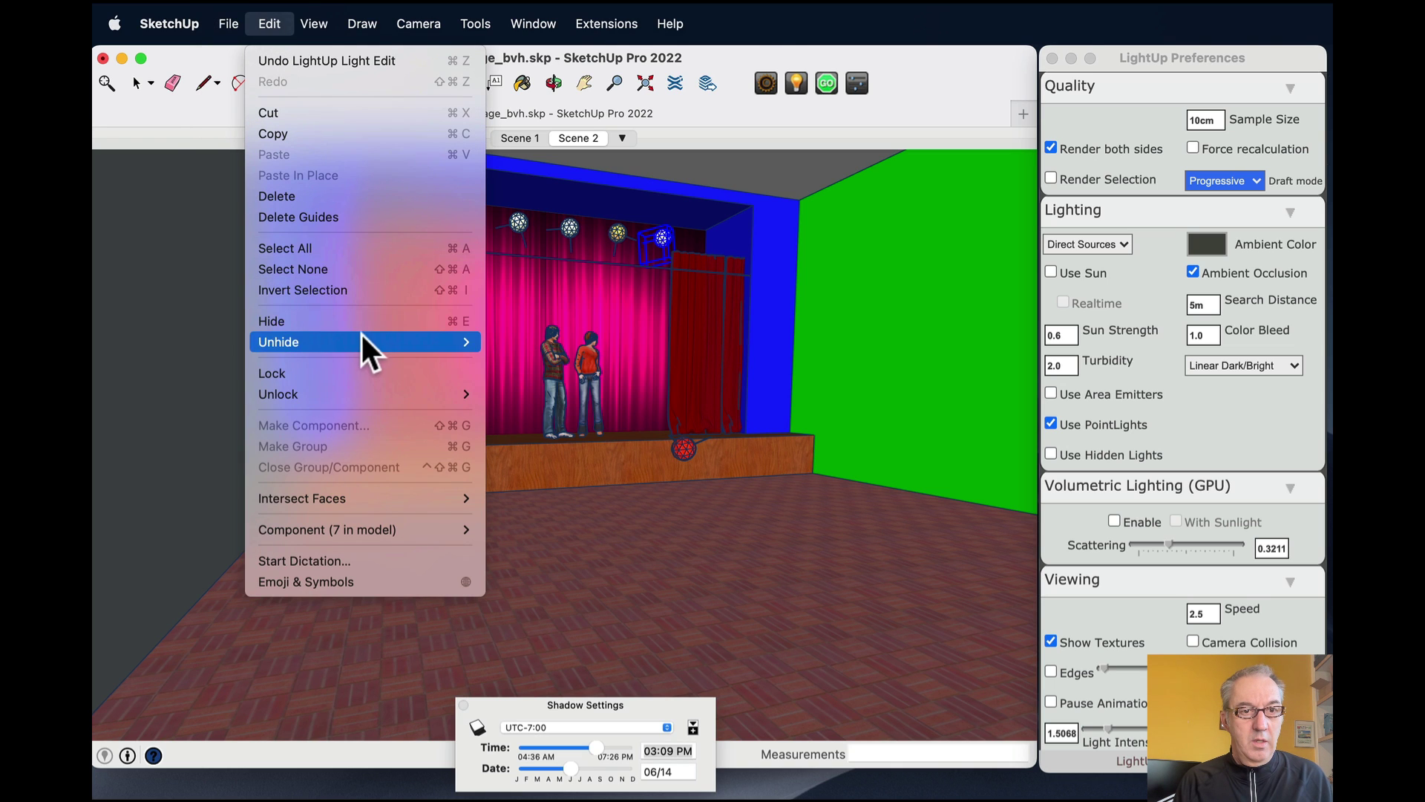
mouse_move(365, 340)
click(590, 389)
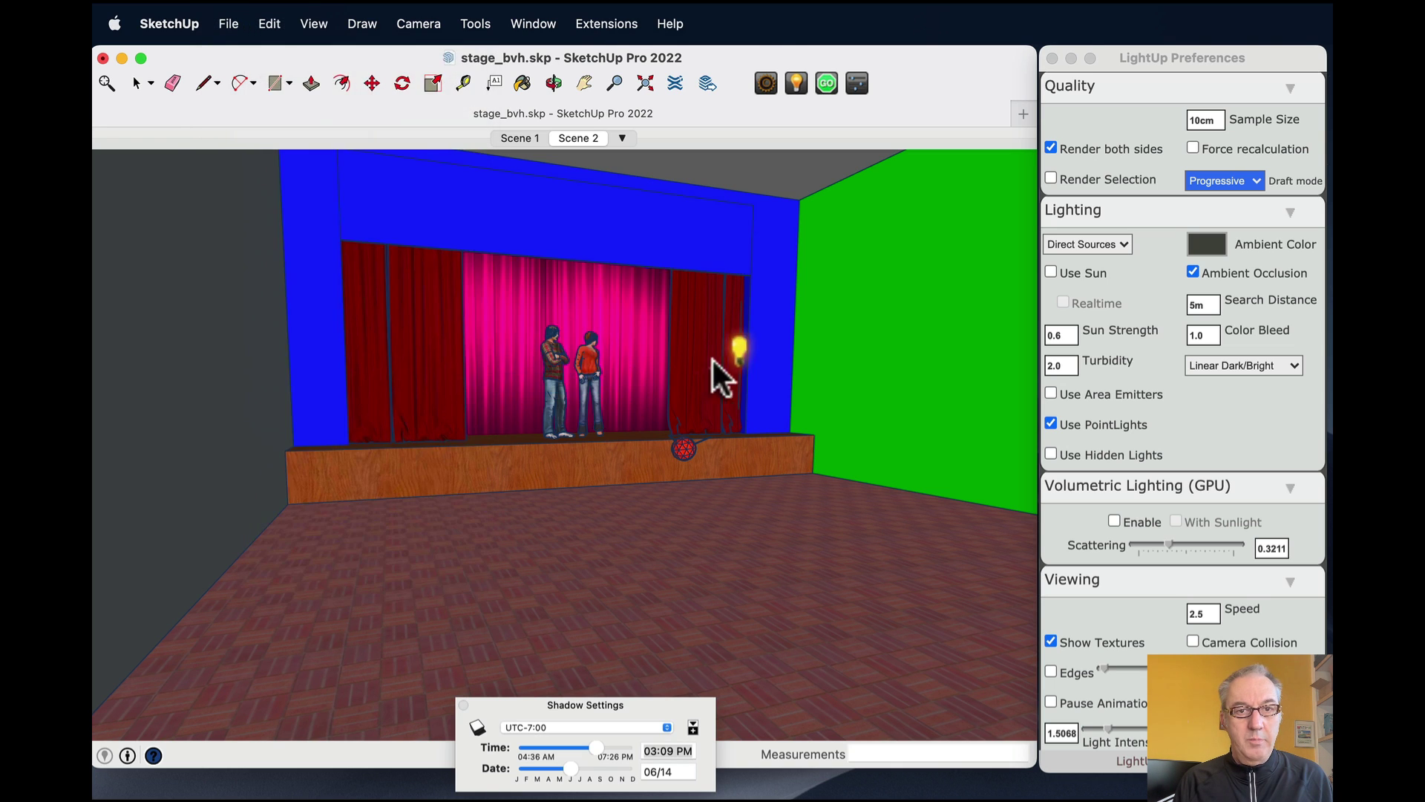
Keep the render quality in Progressive draft mode and render the stage scene with LightUp.
mouse_move(684, 450)
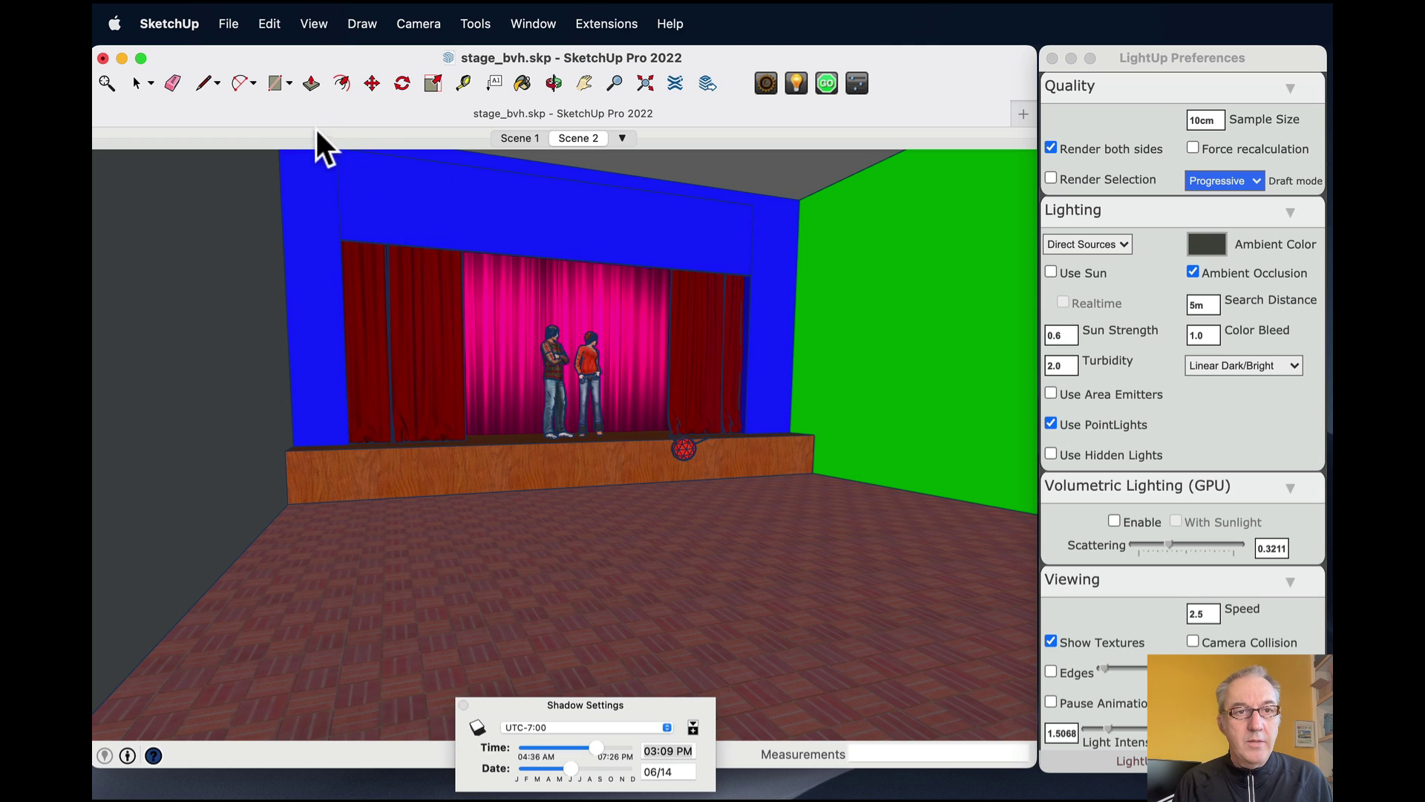
click(1216, 179)
click(1217, 180)
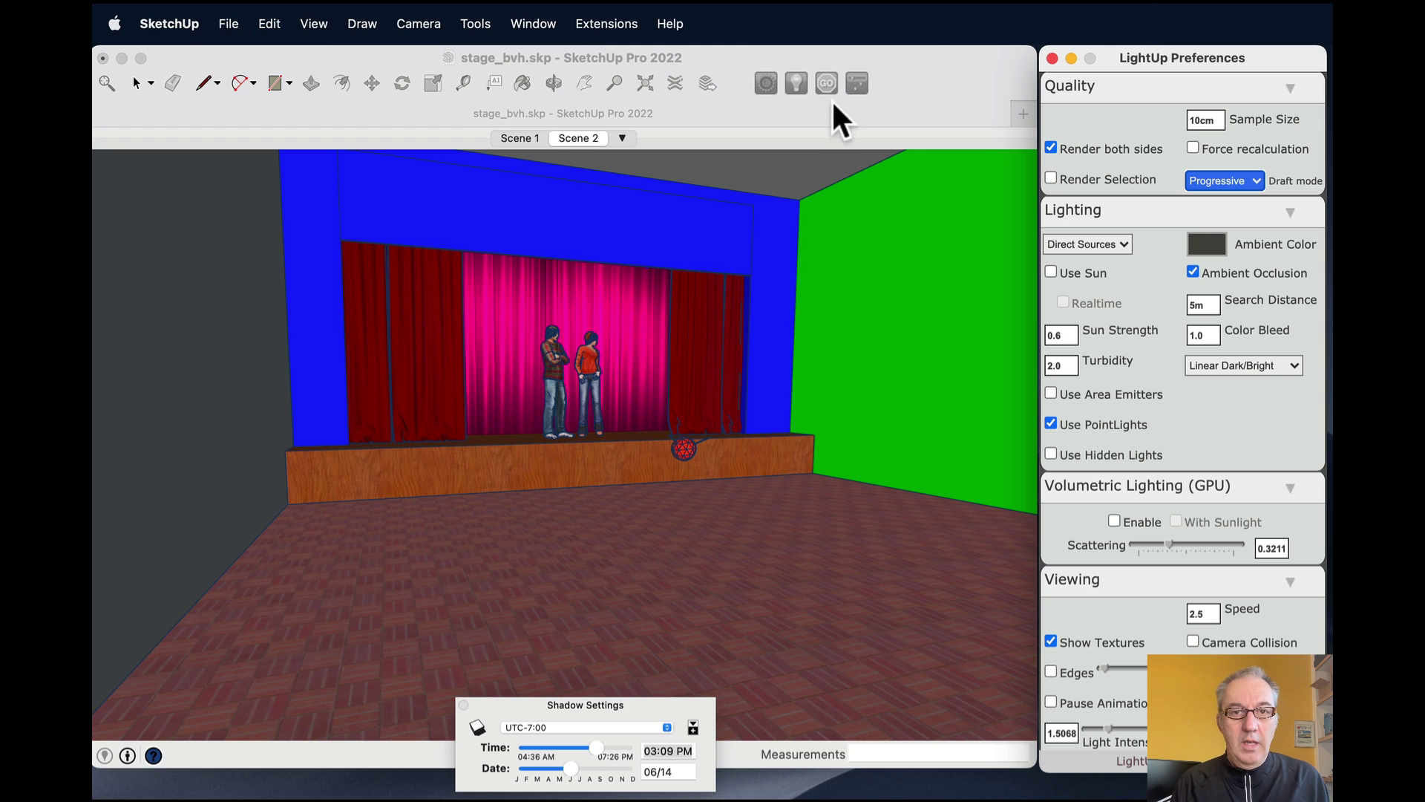
click(893, 89)
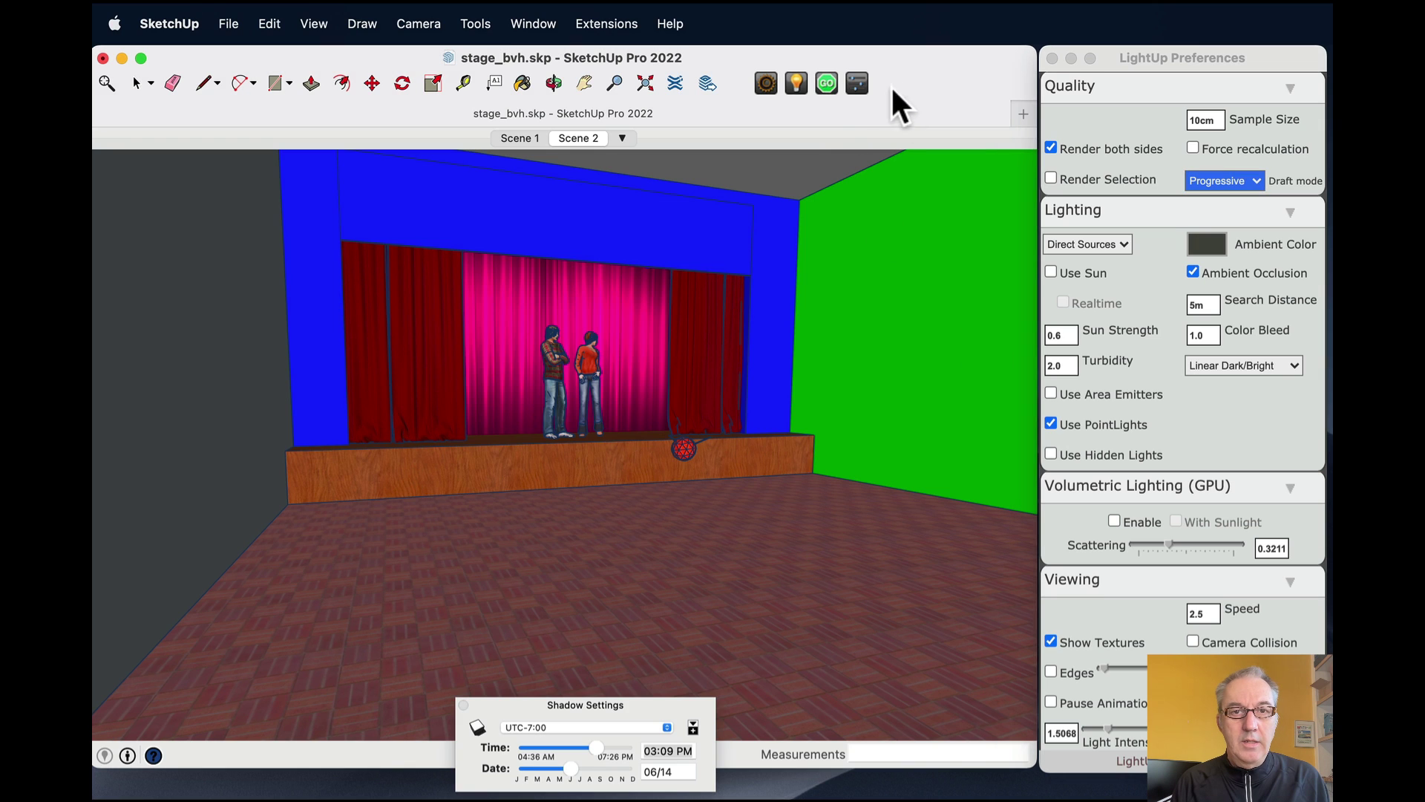
click(824, 83)
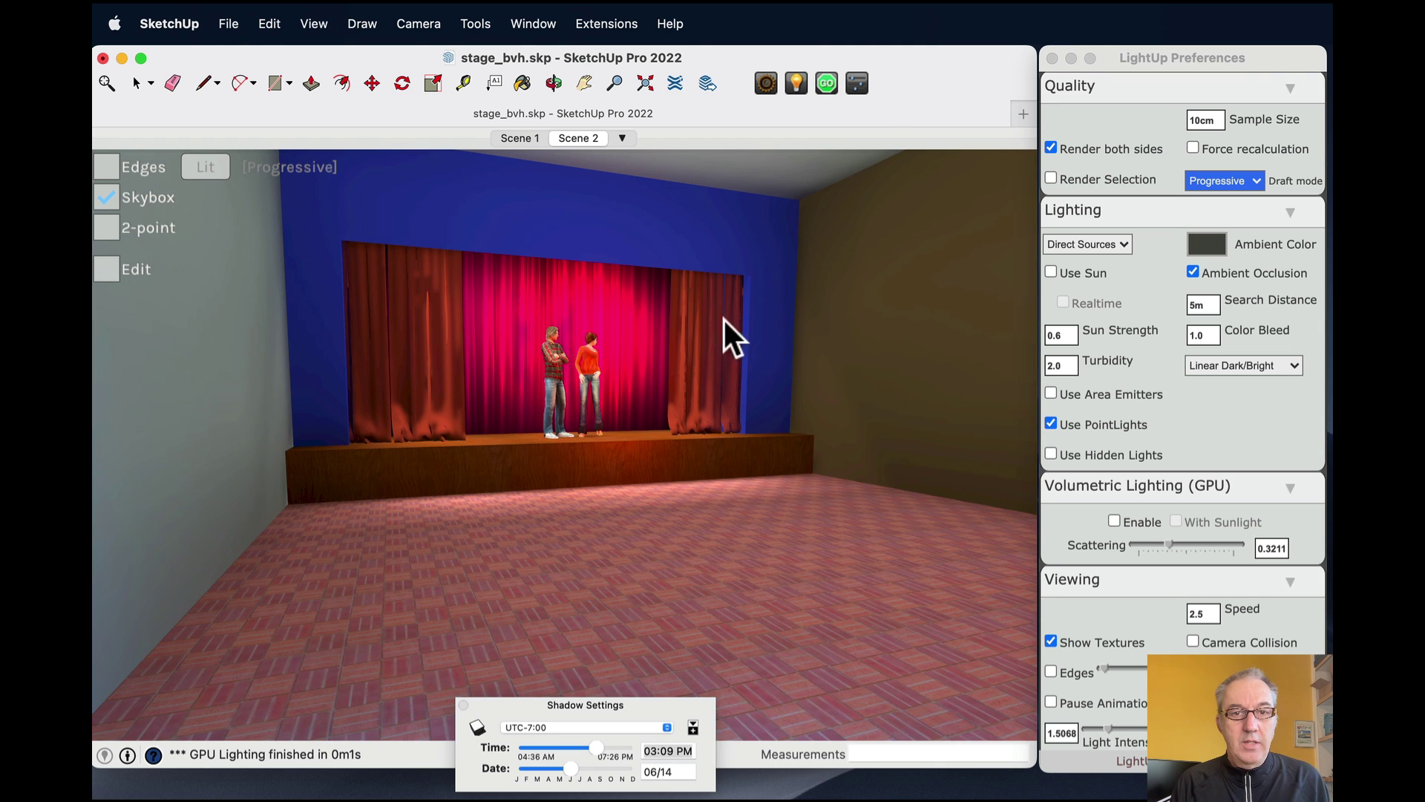
Switch the rendered stage from the Lit display to Lighting Only to examine the lighting without materials.
drag(724, 319, 728, 315)
key(Up)
key(Up)
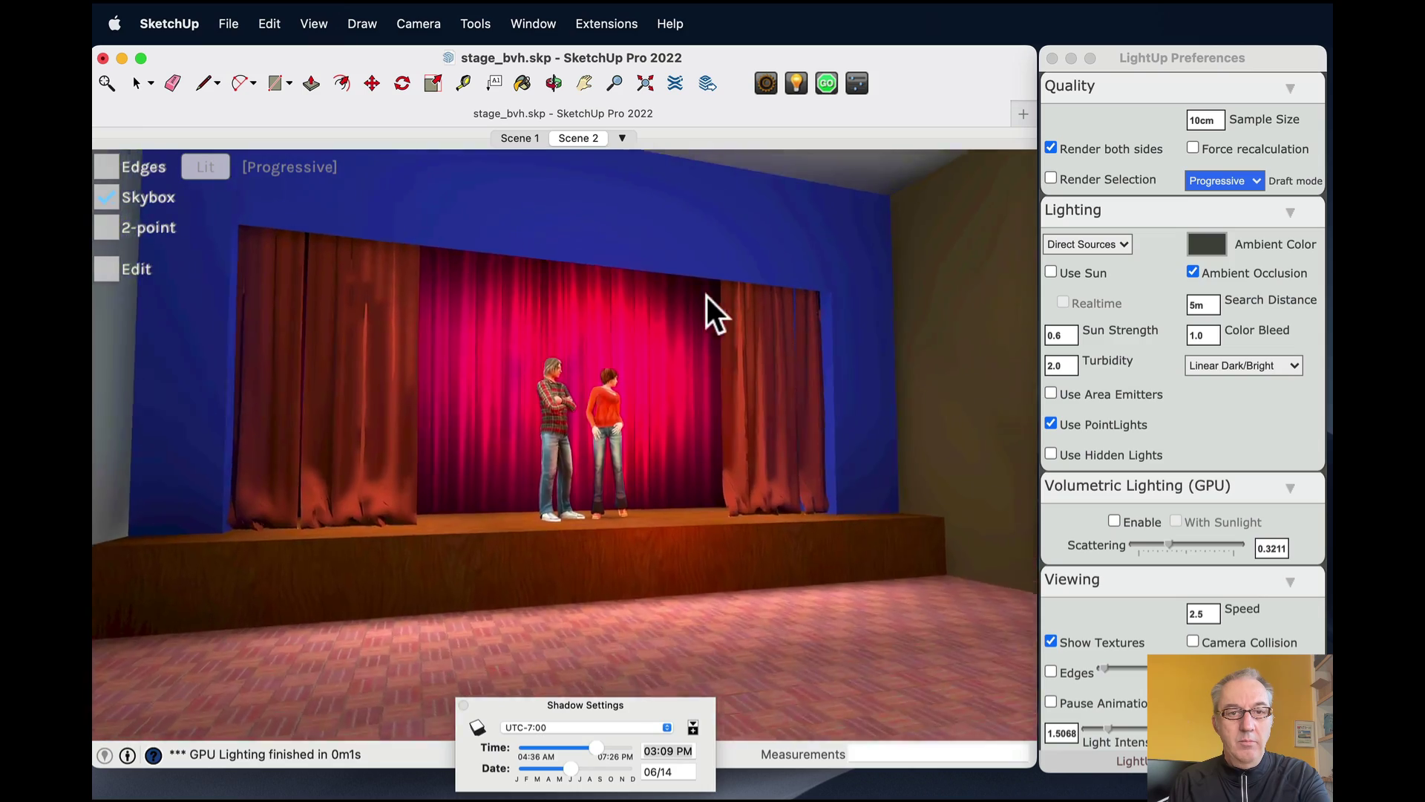
key(Down)
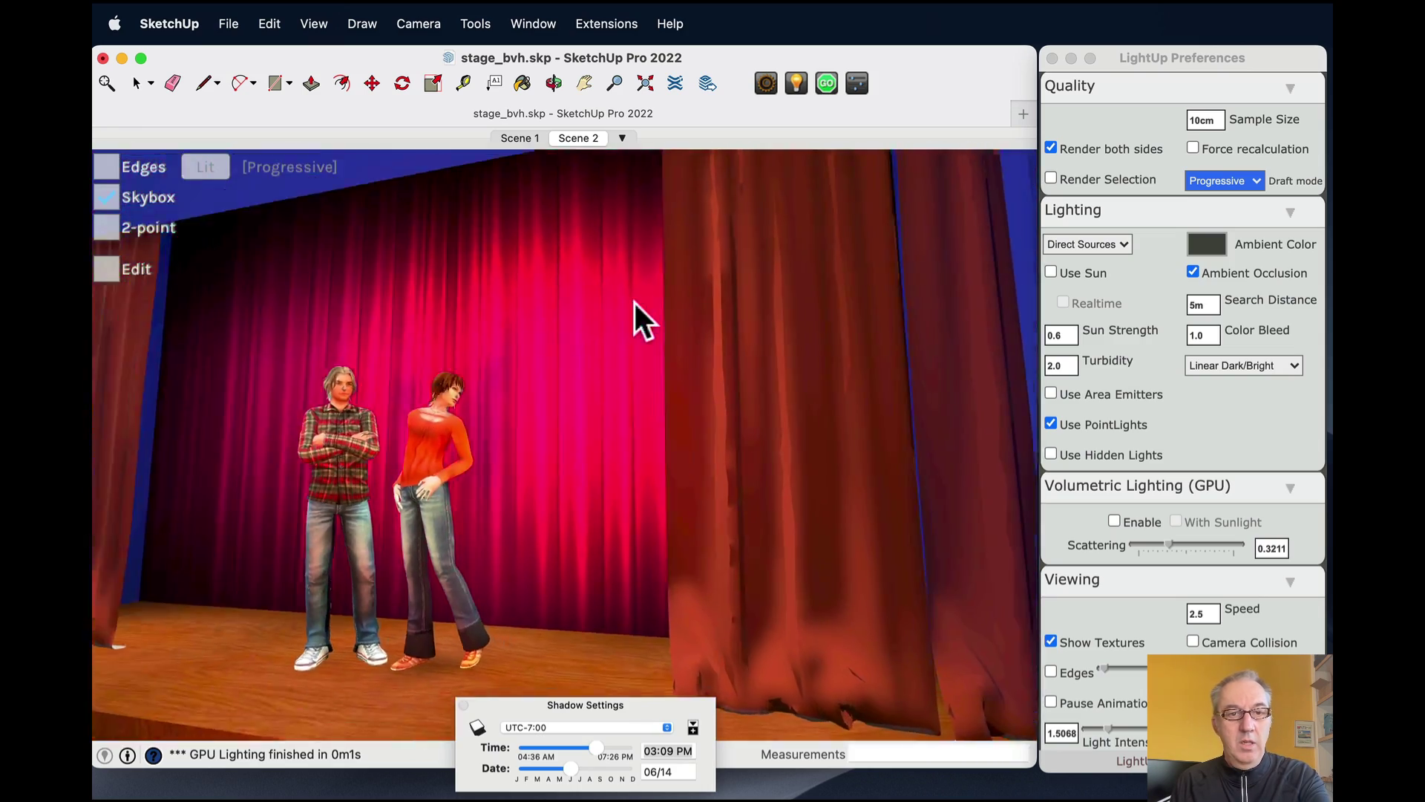
key(Right)
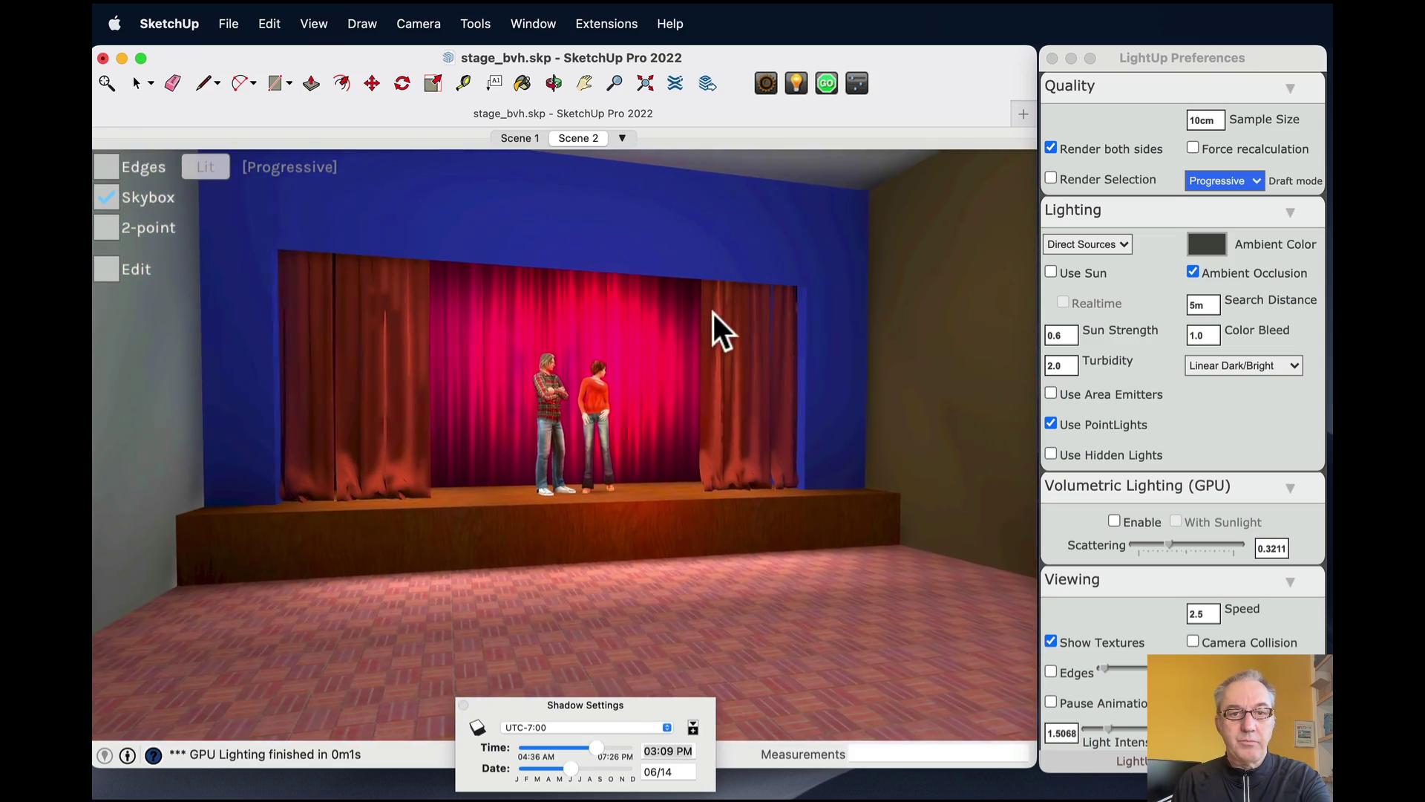
click(202, 159)
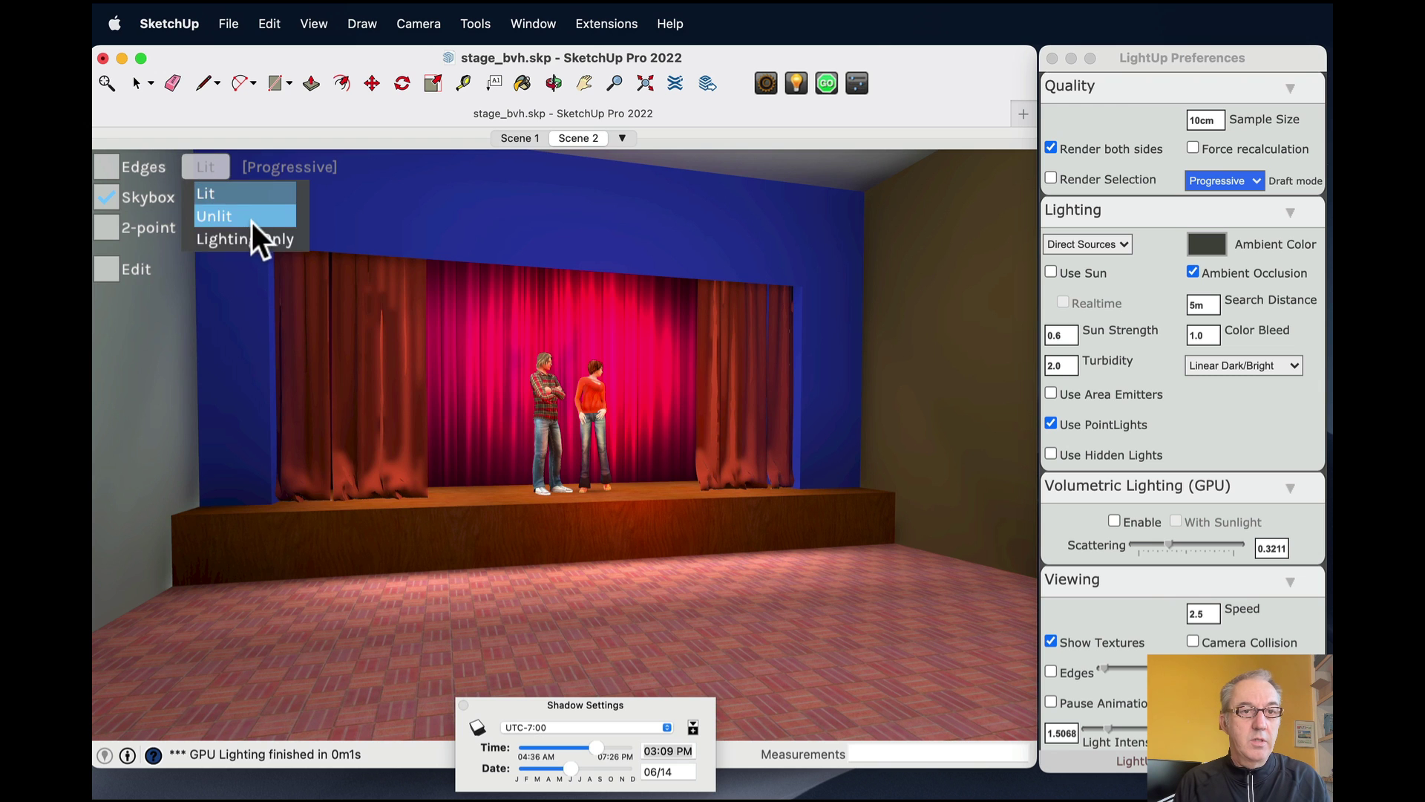
click(256, 230)
drag(556, 329, 559, 328)
key(w)
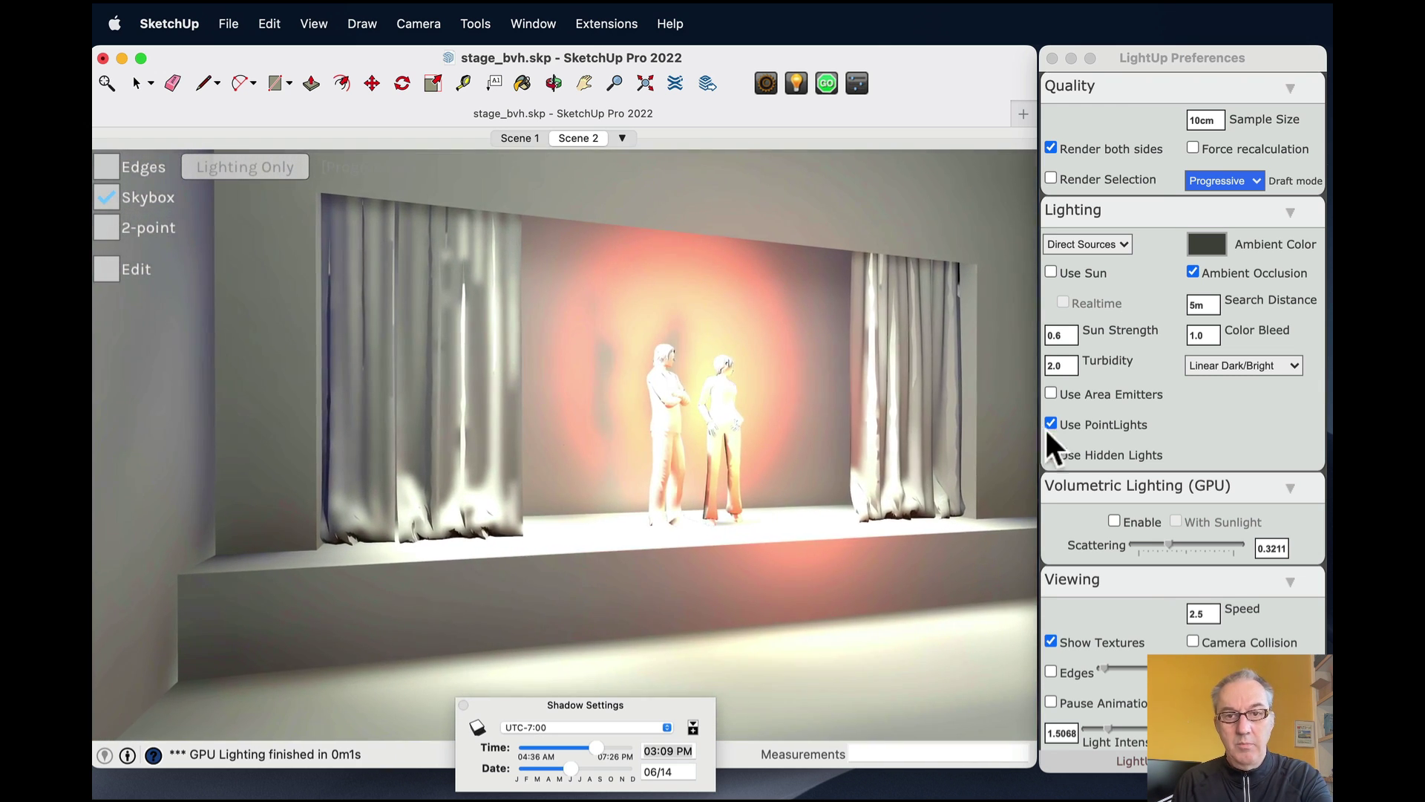
Turn off Use PointLights and examine the stage under ambient lighting alone.
click(1050, 424)
click(626, 385)
key(Up)
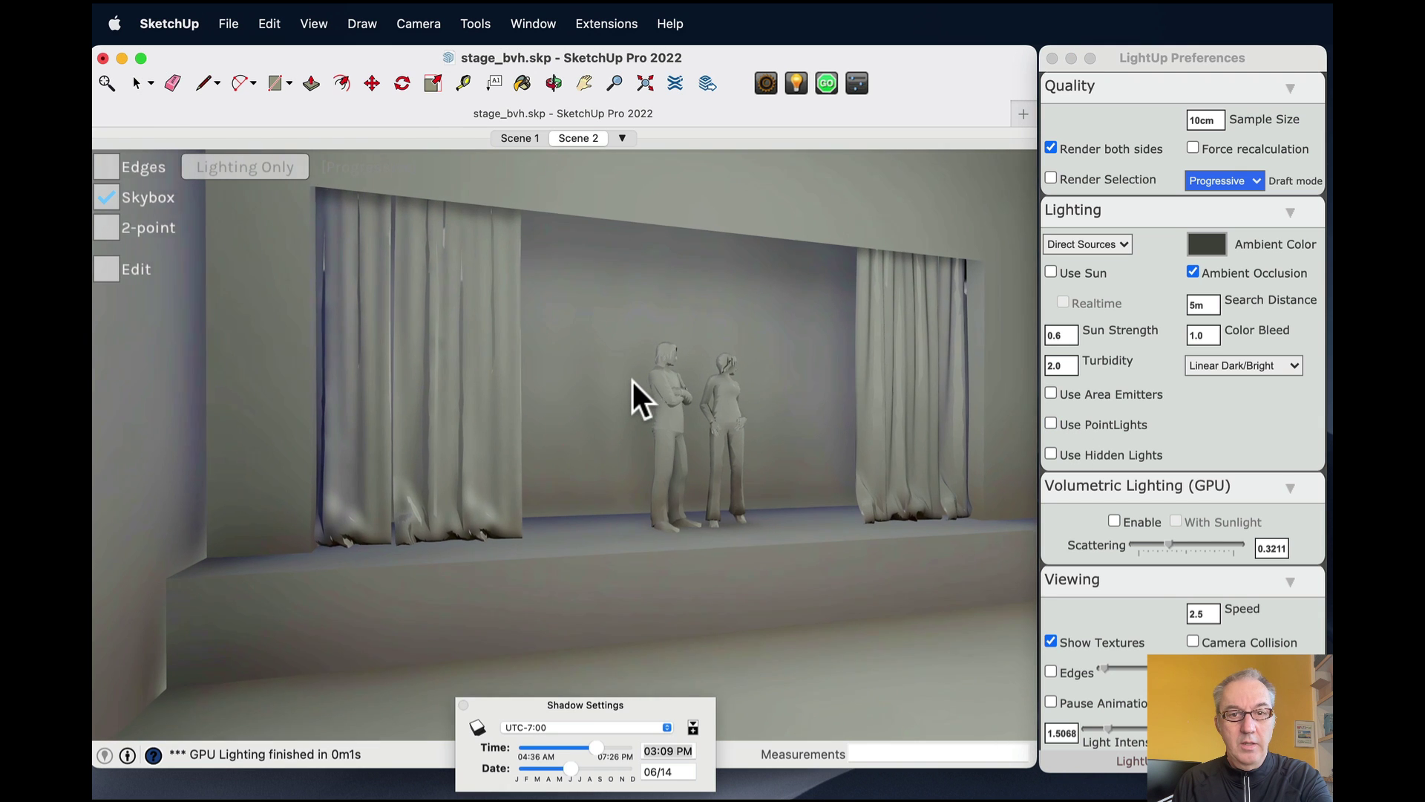
key(s)
drag(639, 377, 618, 372)
key(w)
key(Down)
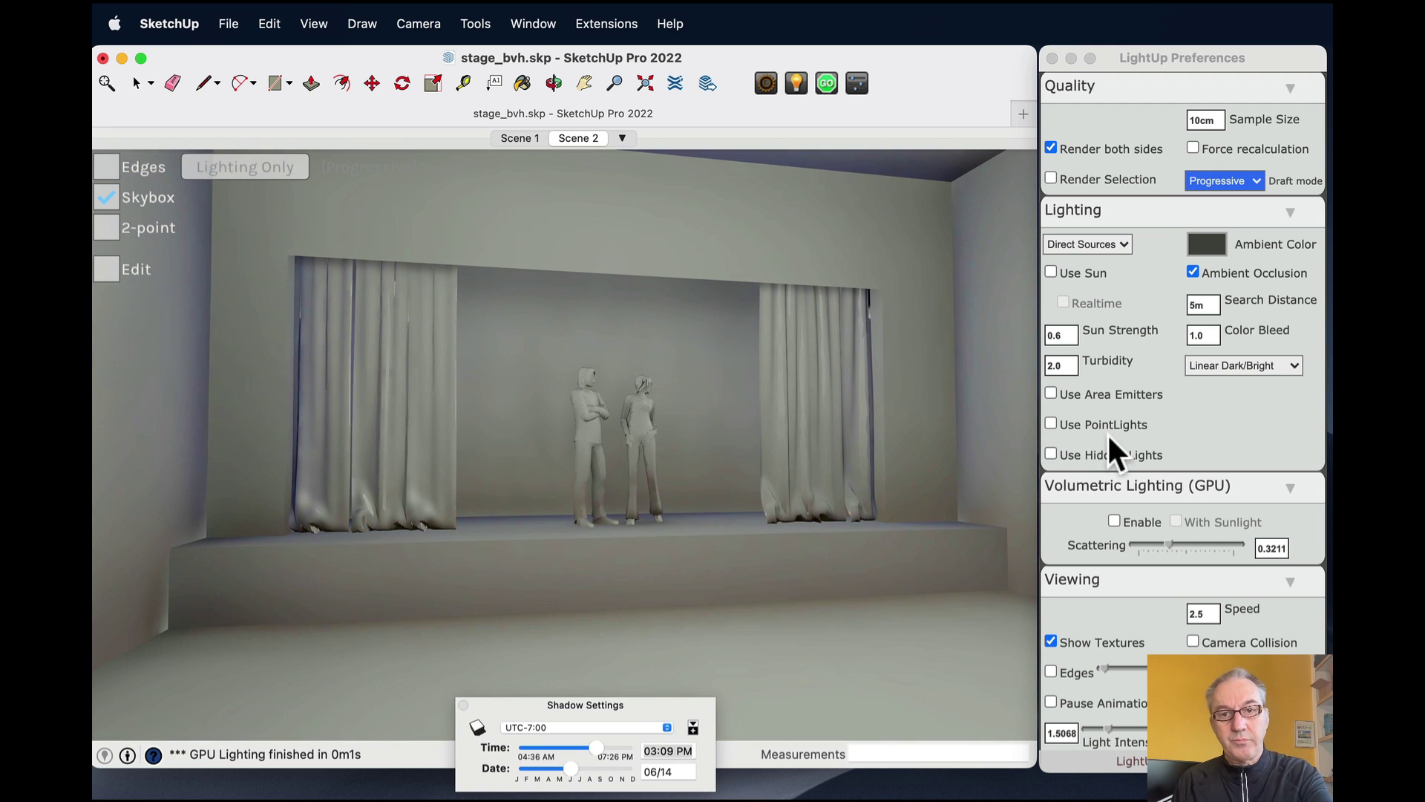
Brighten the Ambient Color to a medium grey and examine its effect on the stage.
click(1207, 243)
click(1217, 294)
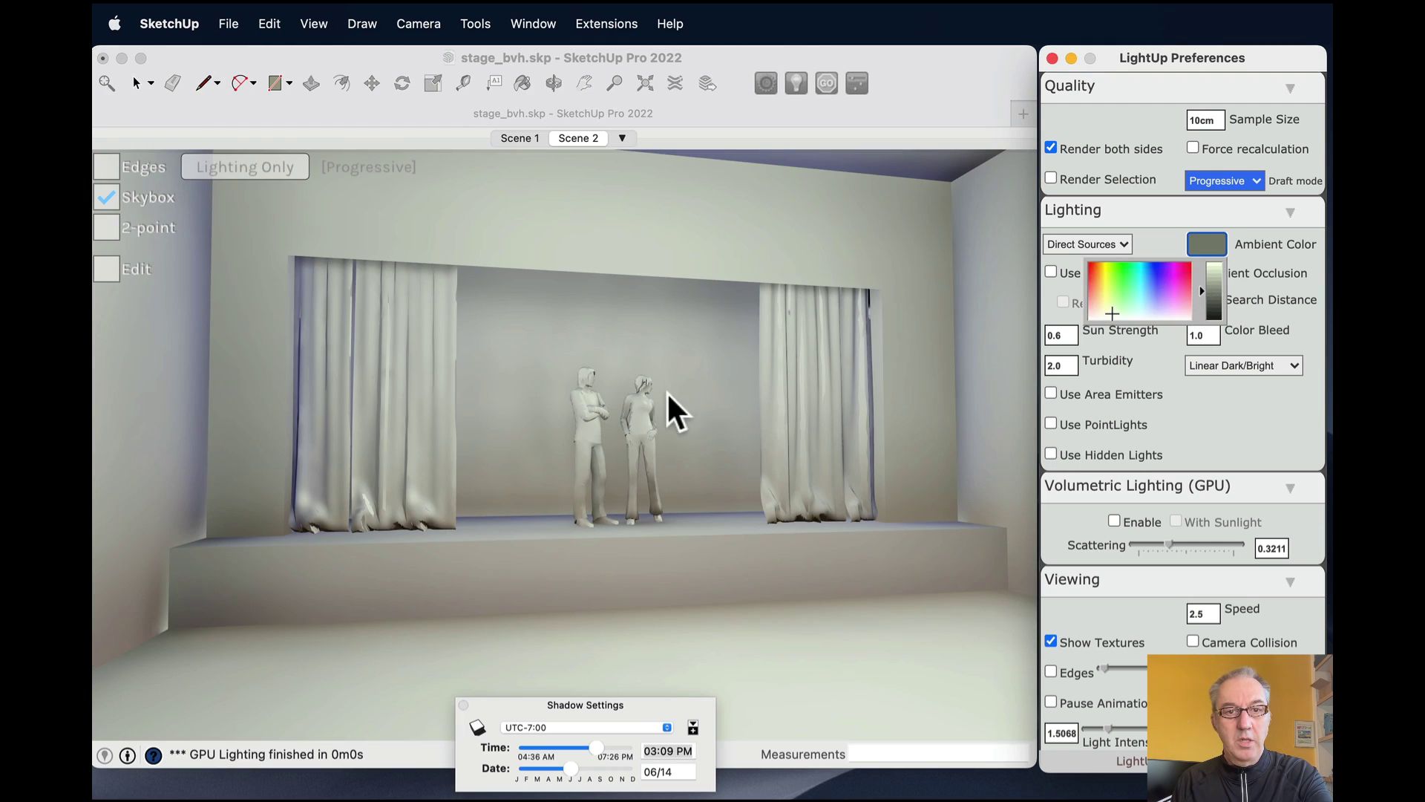
click(697, 380)
drag(698, 380, 604, 376)
key(Up)
key(Down)
key(Left)
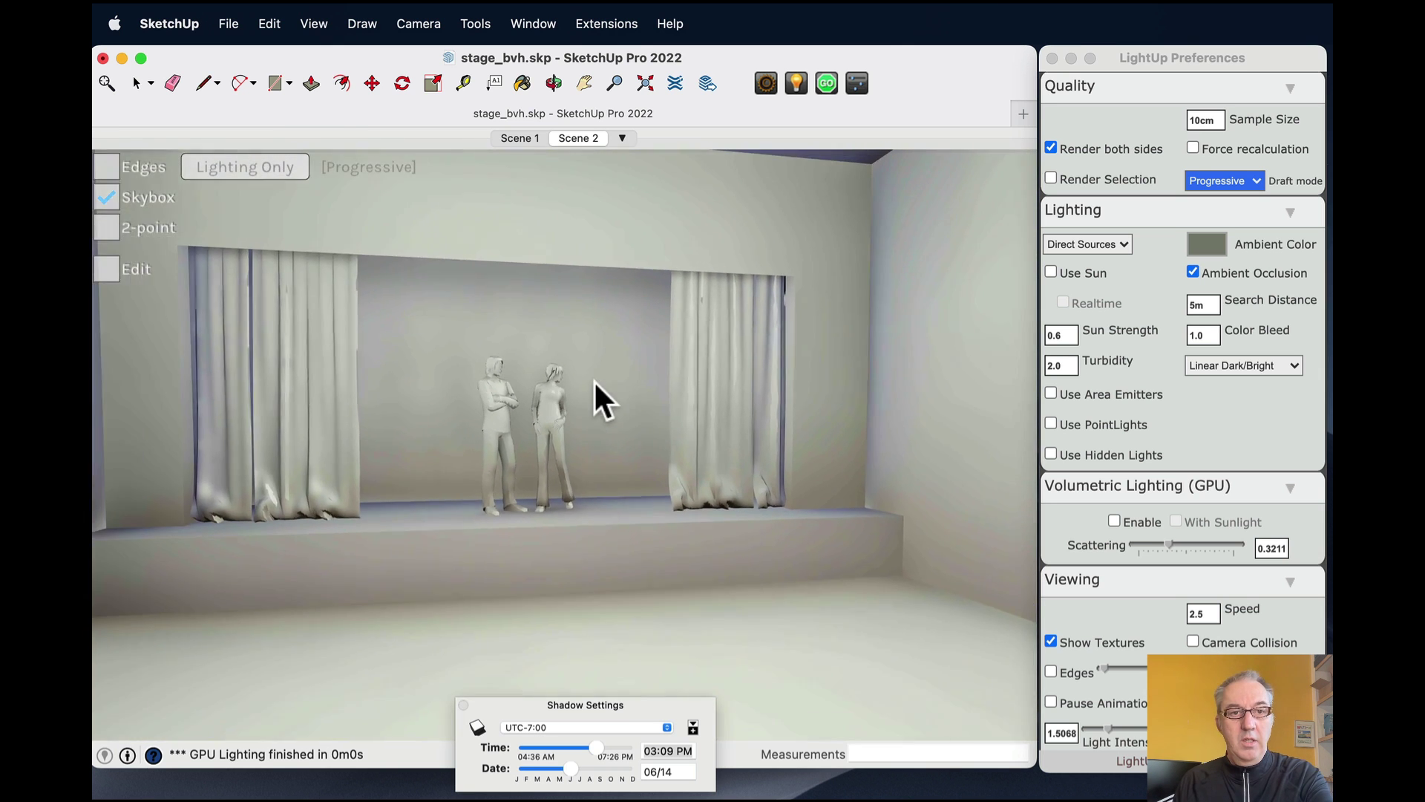
Turn on Use PointLights and set the render display to Lit.
click(1107, 423)
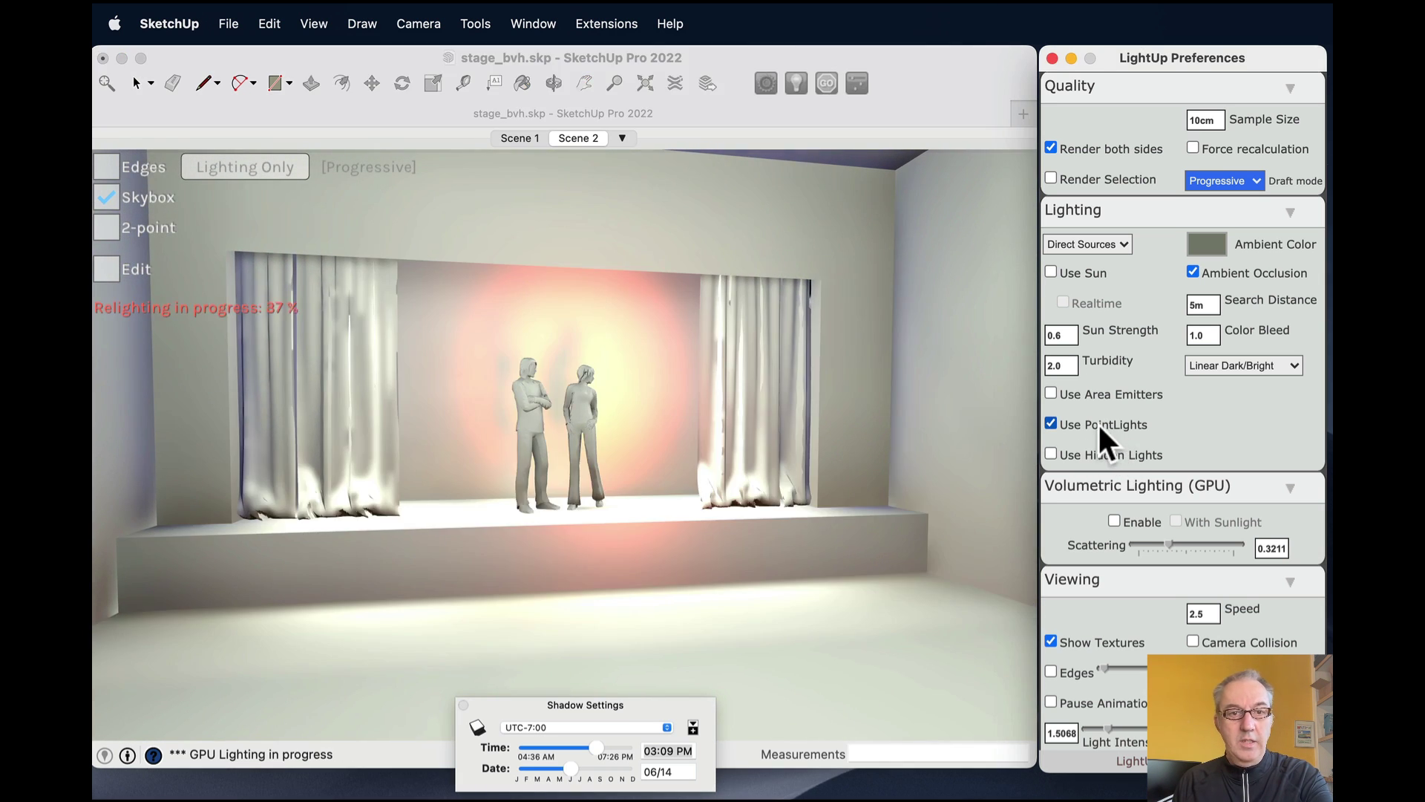
click(618, 390)
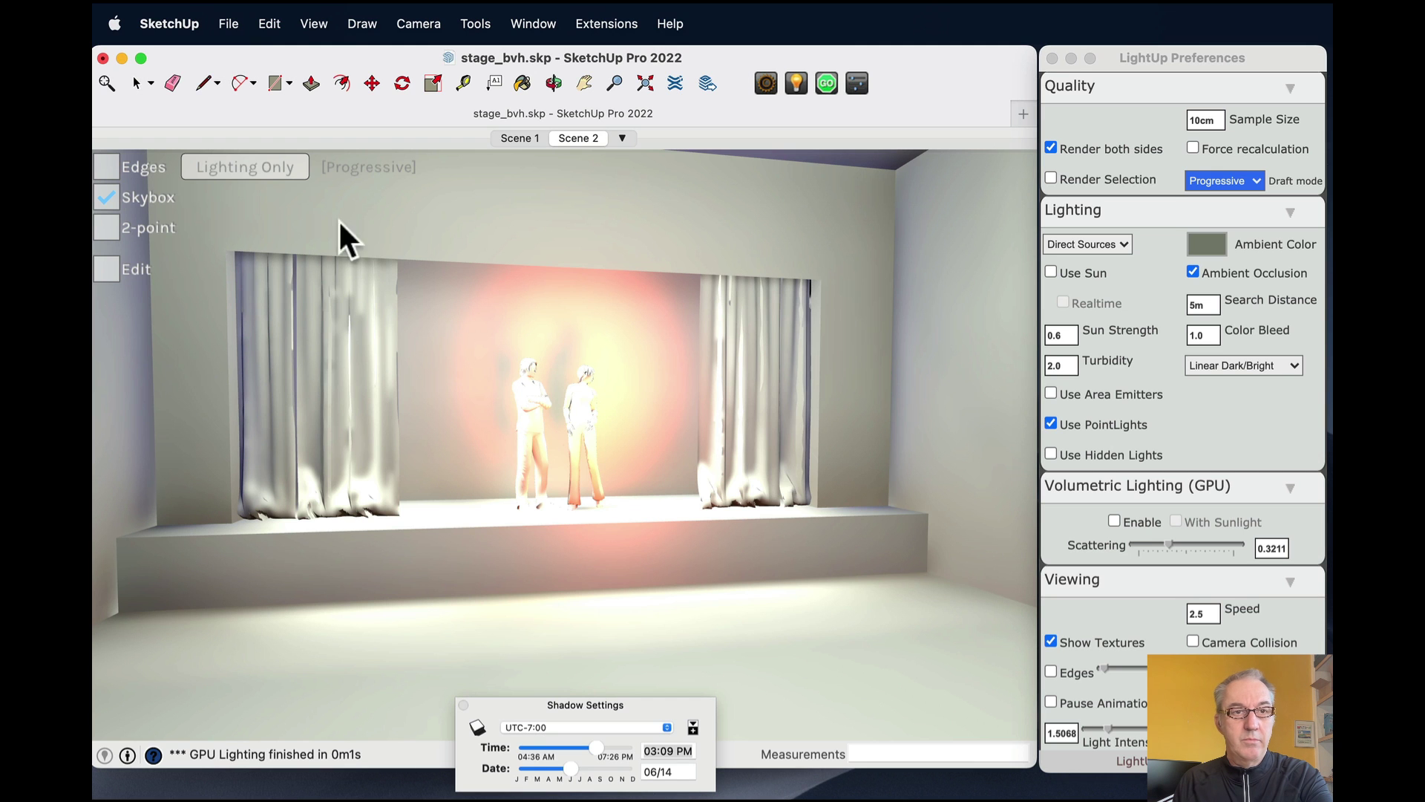
click(236, 164)
click(249, 182)
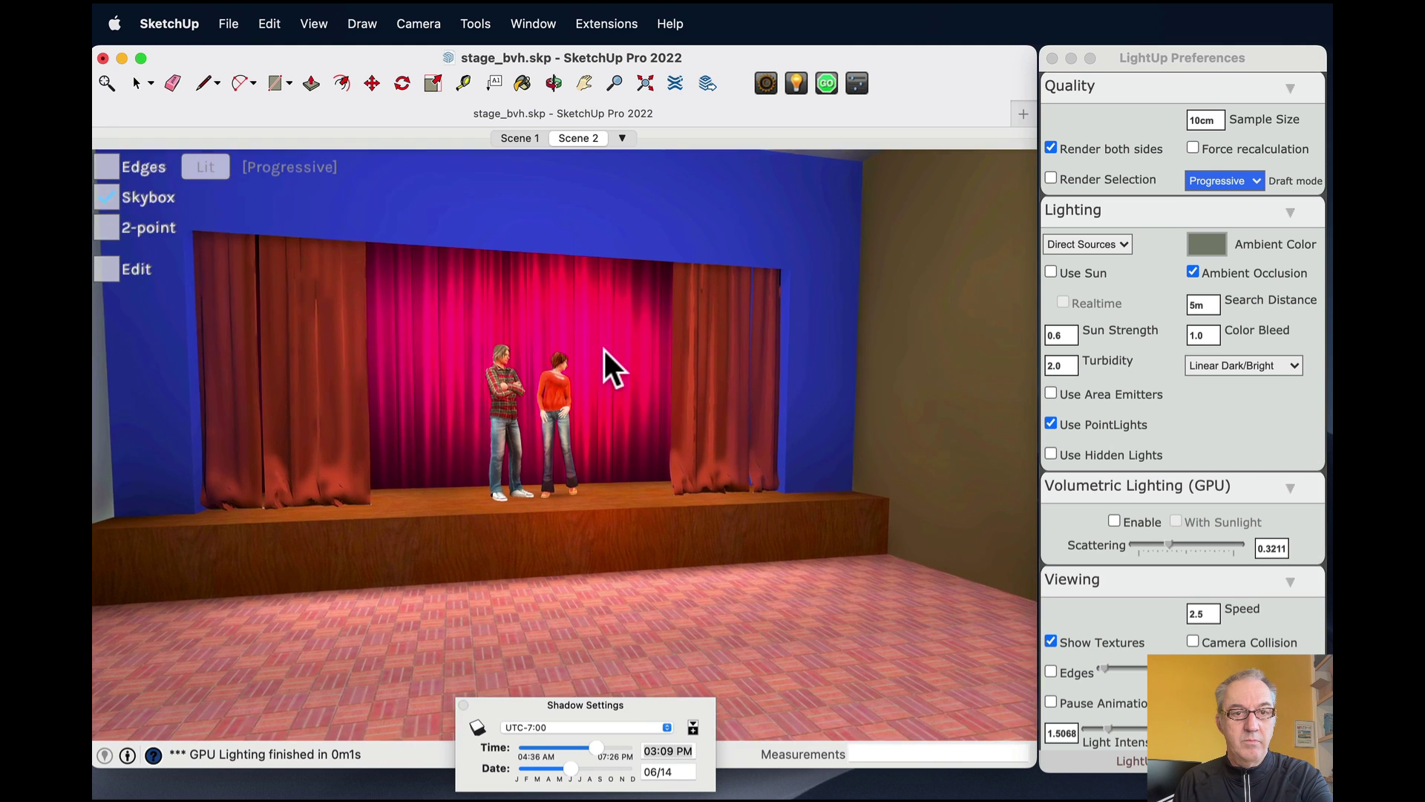
key(Left)
key(Down)
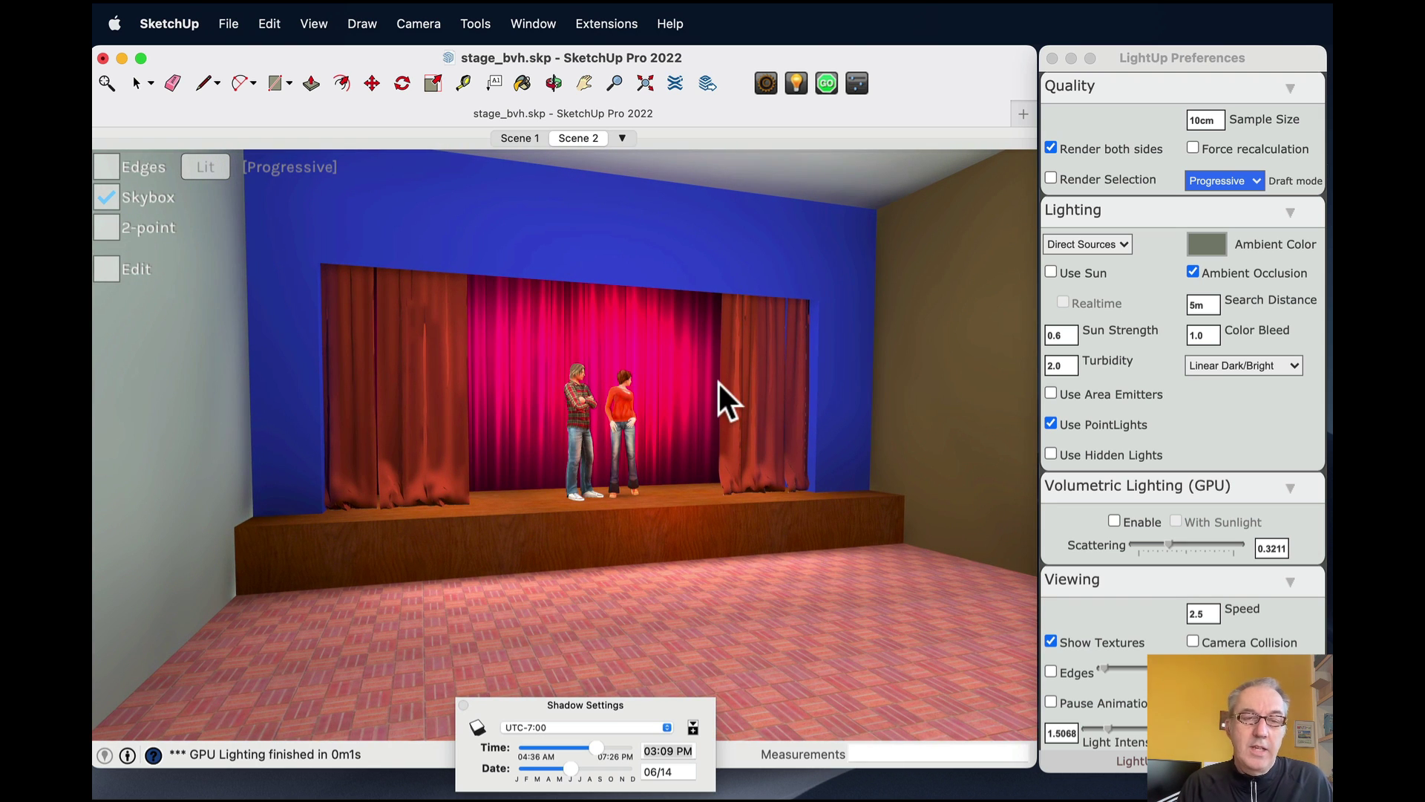
drag(718, 383, 716, 381)
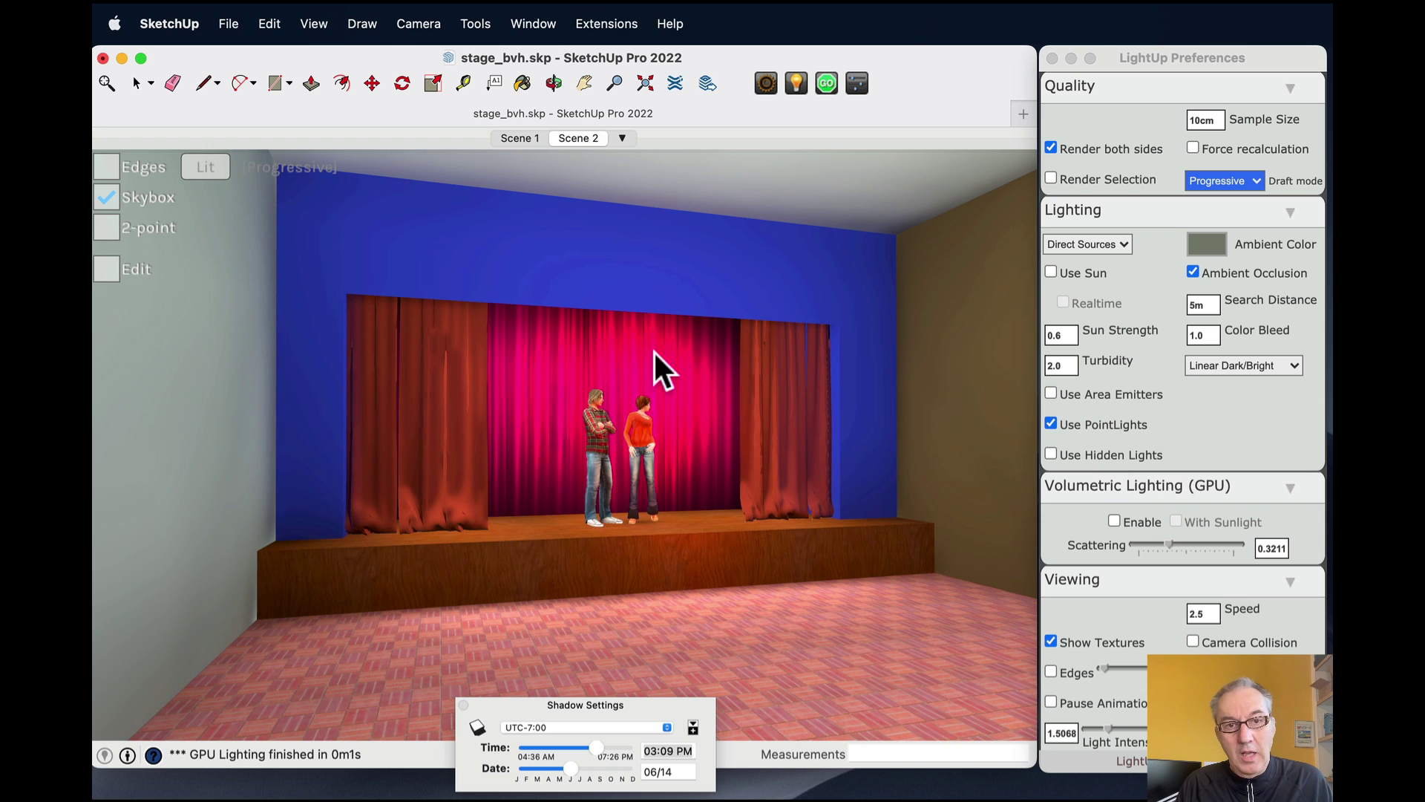
In light editing mode, raise the low spotlight in front of the stage and shift it along the red axis, then leave editing.
click(106, 269)
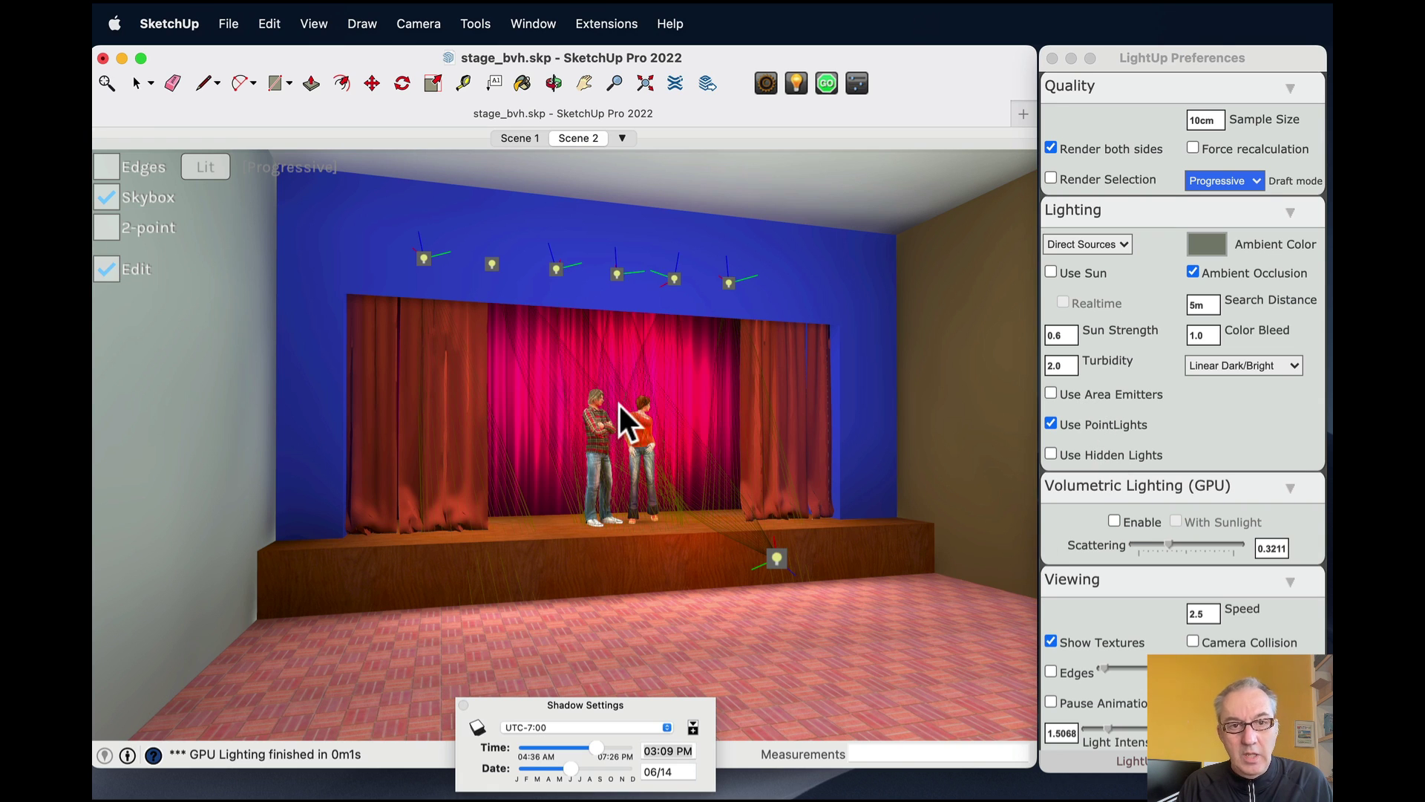
click(772, 555)
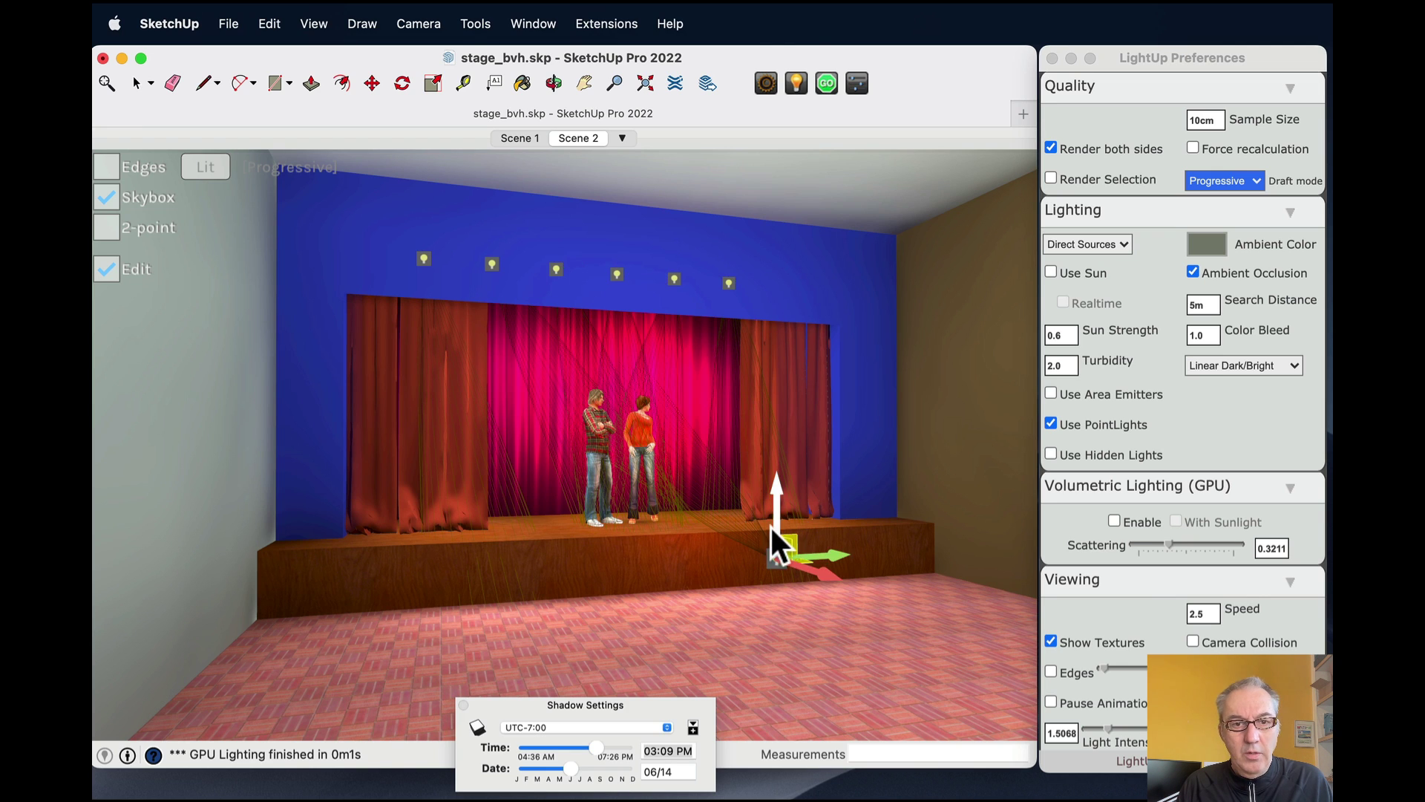
drag(769, 524, 748, 500)
scroll(600, 444, up, 5)
scroll(666, 448, down, 3)
drag(839, 482, 845, 455)
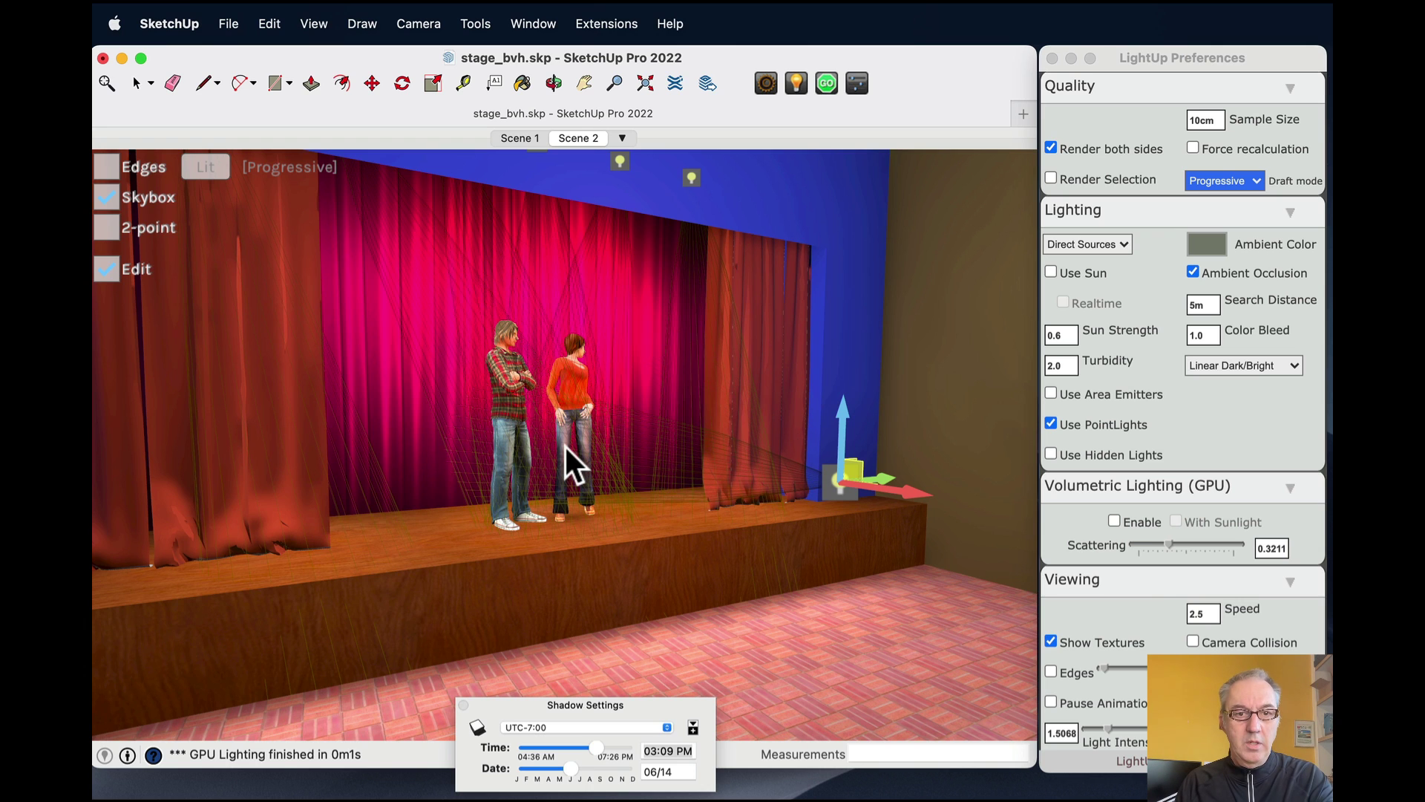
drag(911, 492, 936, 496)
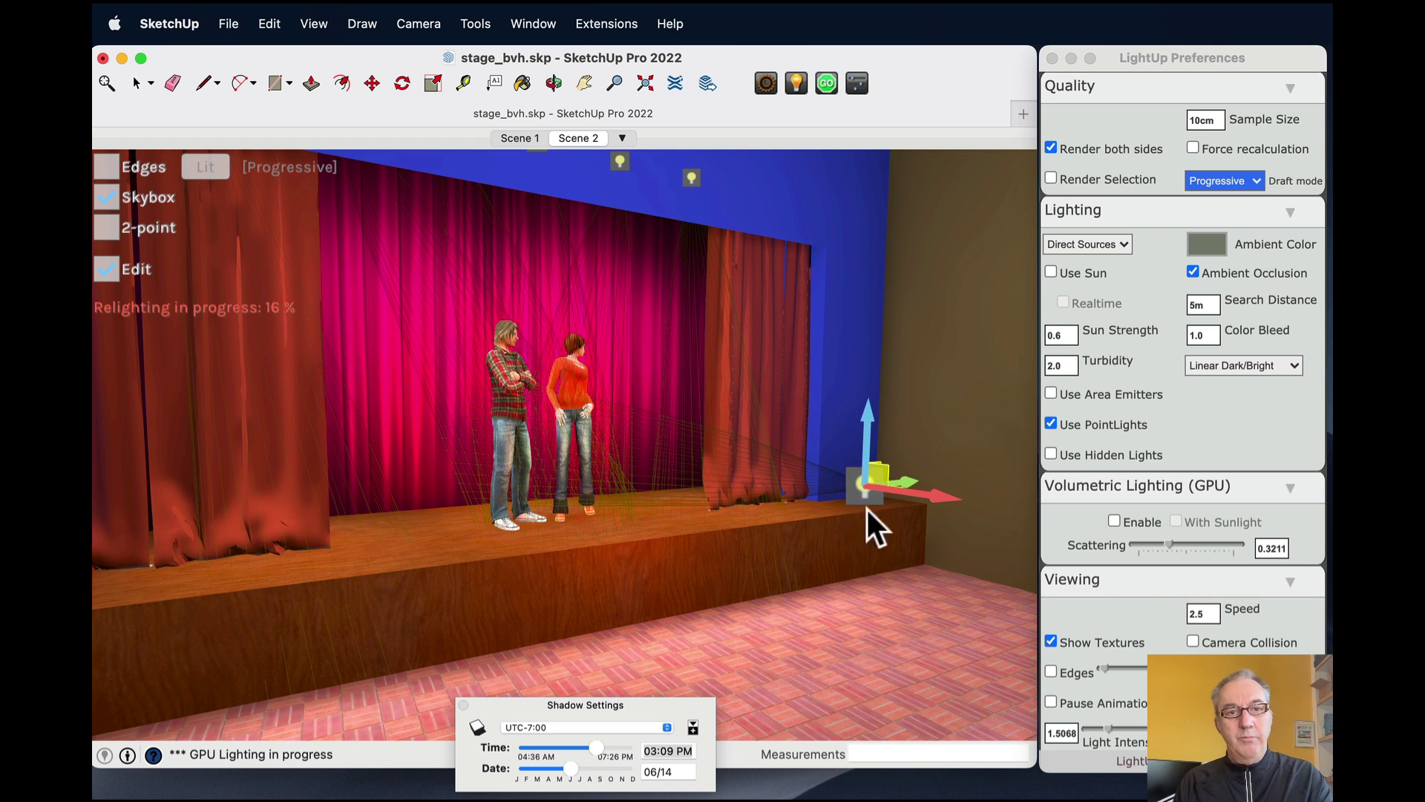
click(108, 269)
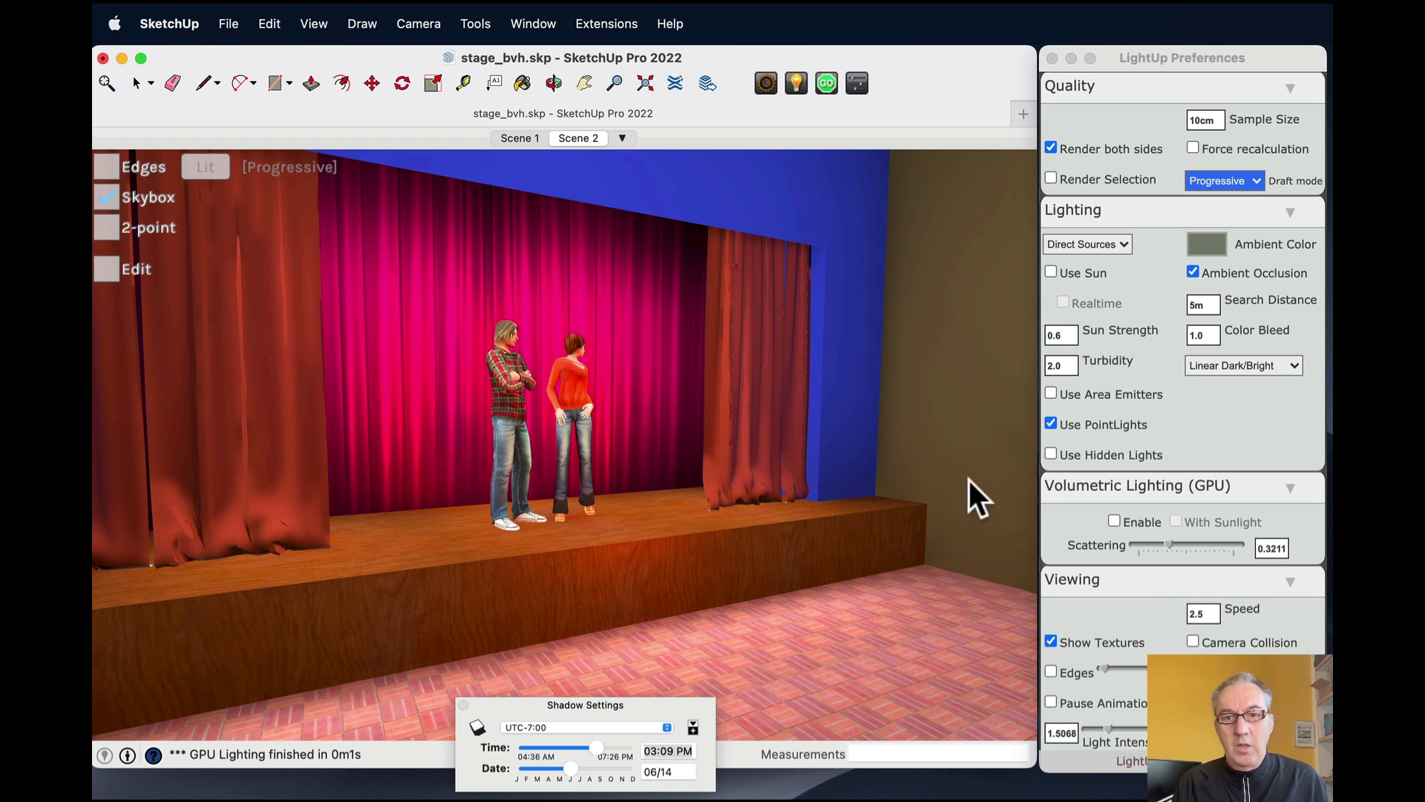
Enable Volumetric Lighting (GPU) and view the spotlight beams from the front of the stage.
click(1137, 519)
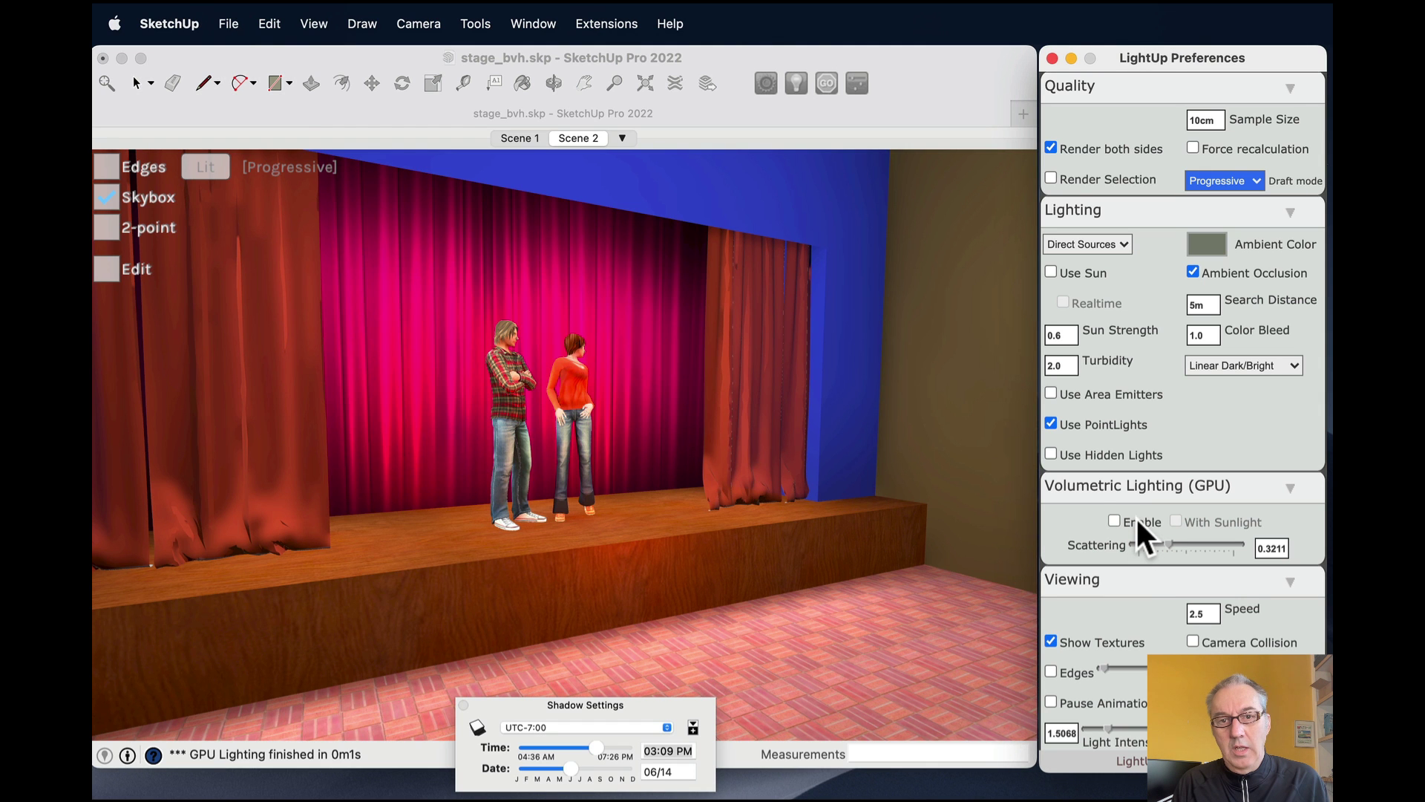
click(1114, 521)
click(764, 447)
drag(754, 446, 723, 443)
mouse_move(723, 444)
middle_down()
mouse_move(710, 447)
mouse_move(732, 444)
middle_up()
key(w)
mouse_move(731, 443)
mouse_down()
mouse_move(724, 429)
mouse_move(759, 416)
mouse_move(746, 451)
mouse_move(722, 443)
mouse_up()
scroll(732, 443, down, 10)
key(s)
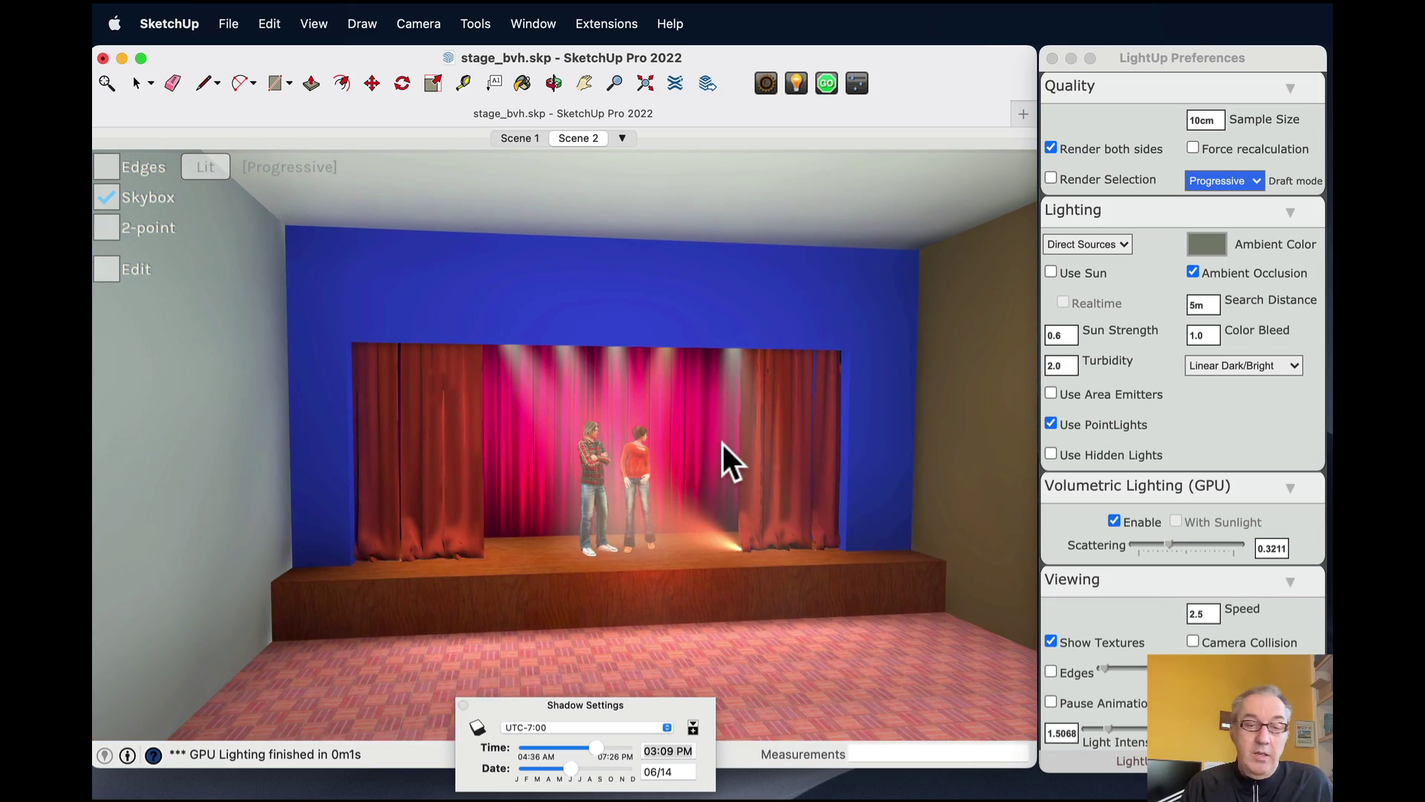
middle_drag(696, 443, 693, 449)
drag(693, 449, 693, 444)
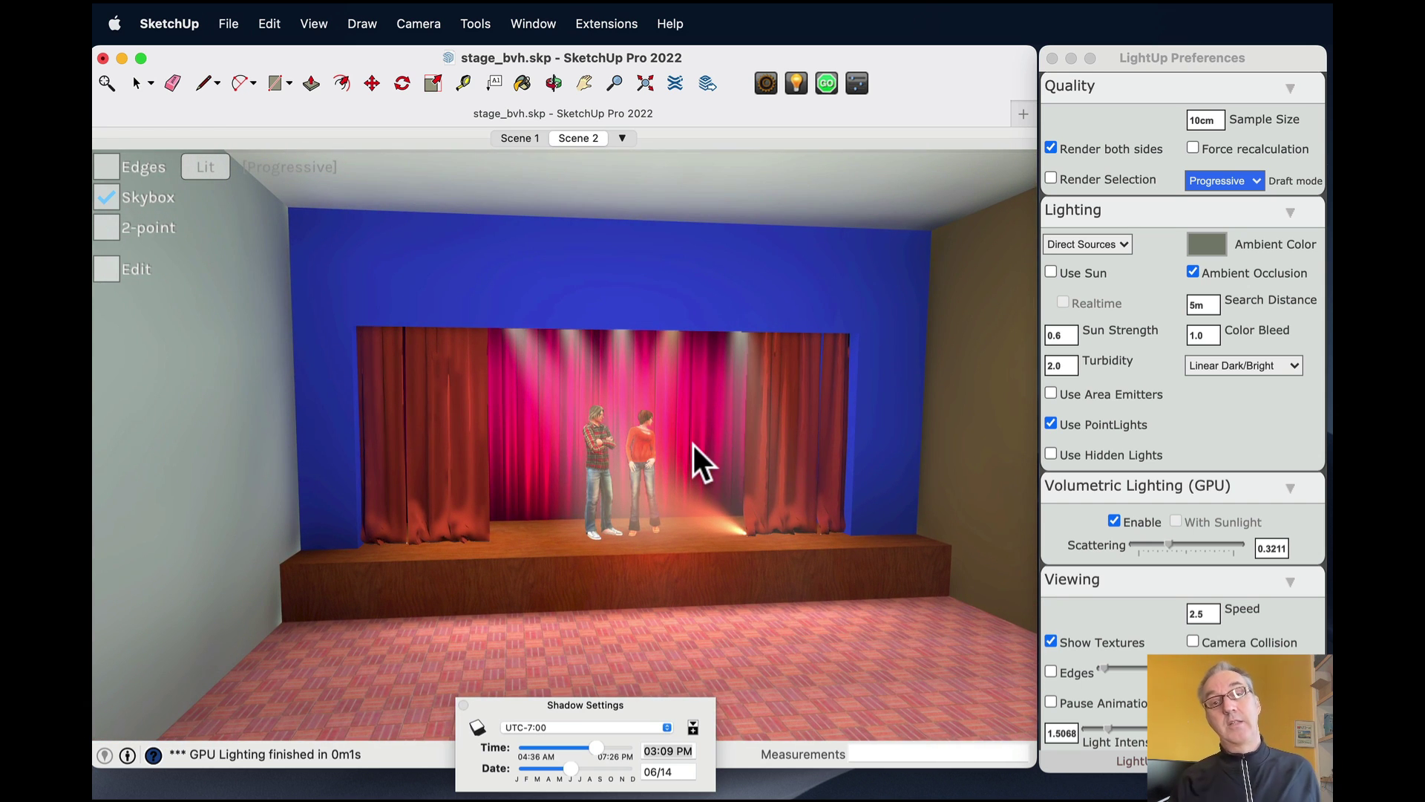
middle_drag(694, 444, 697, 448)
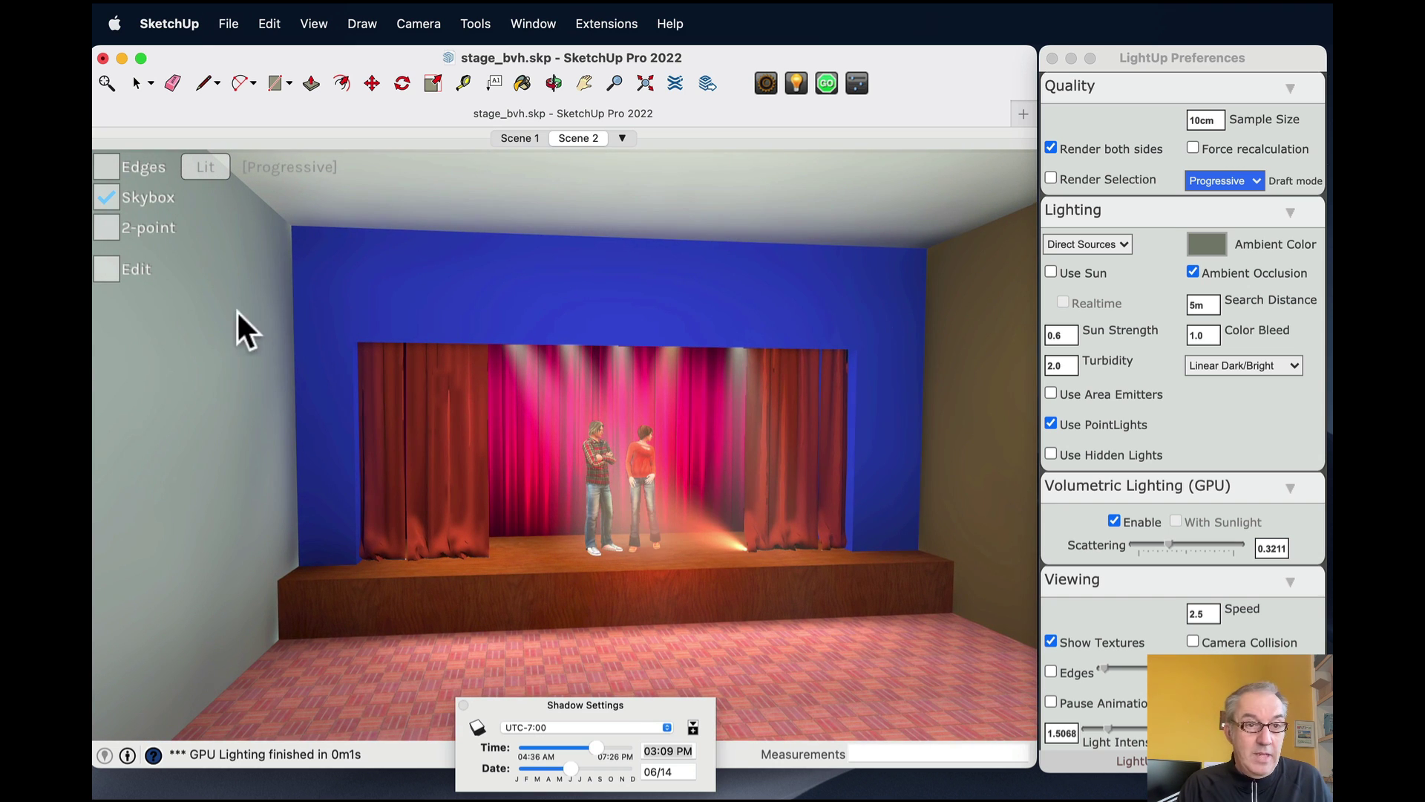
Lower the front spotlight to the base of the stage and change its light color to cyan.
click(110, 270)
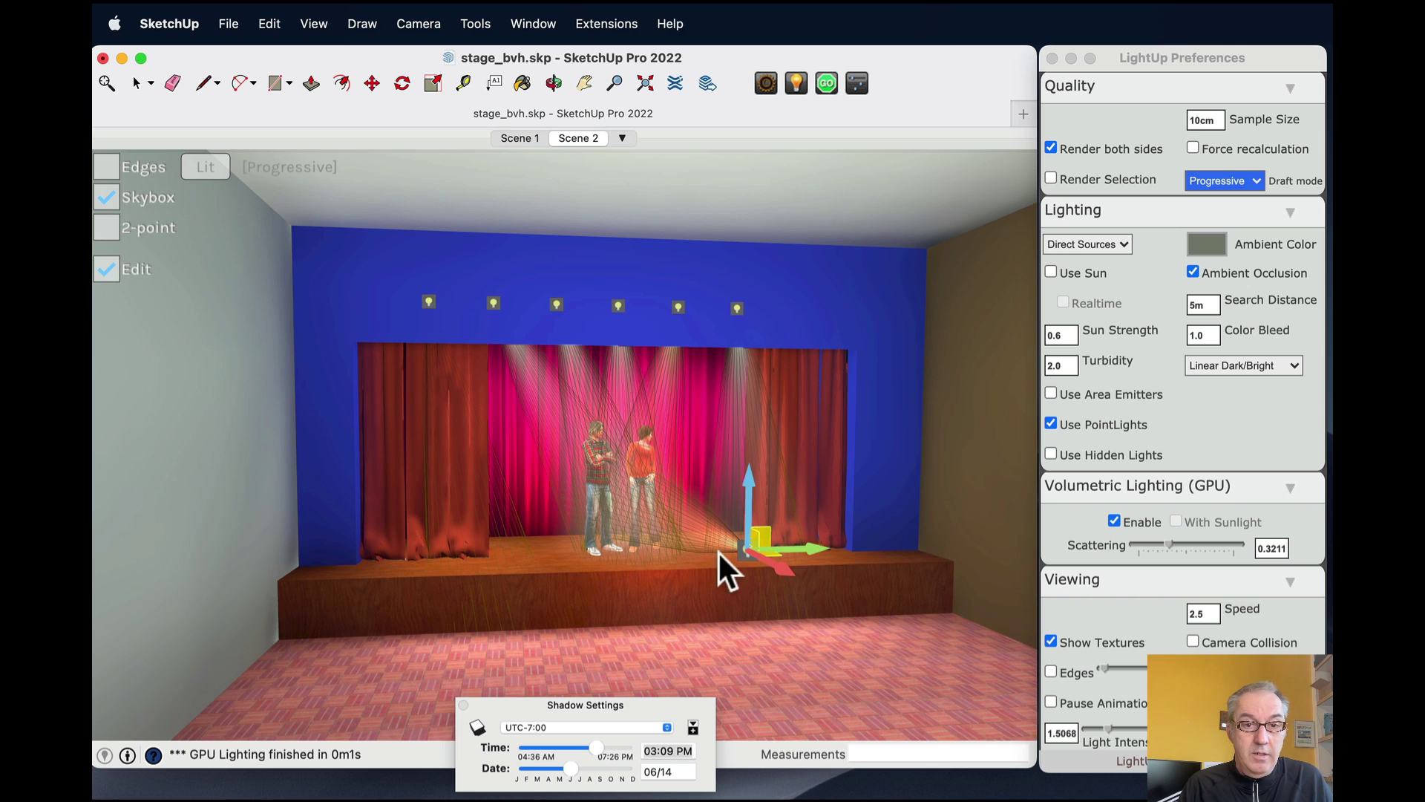
mouse_move(748, 546)
mouse_down()
mouse_move(744, 508)
mouse_move(748, 562)
mouse_up()
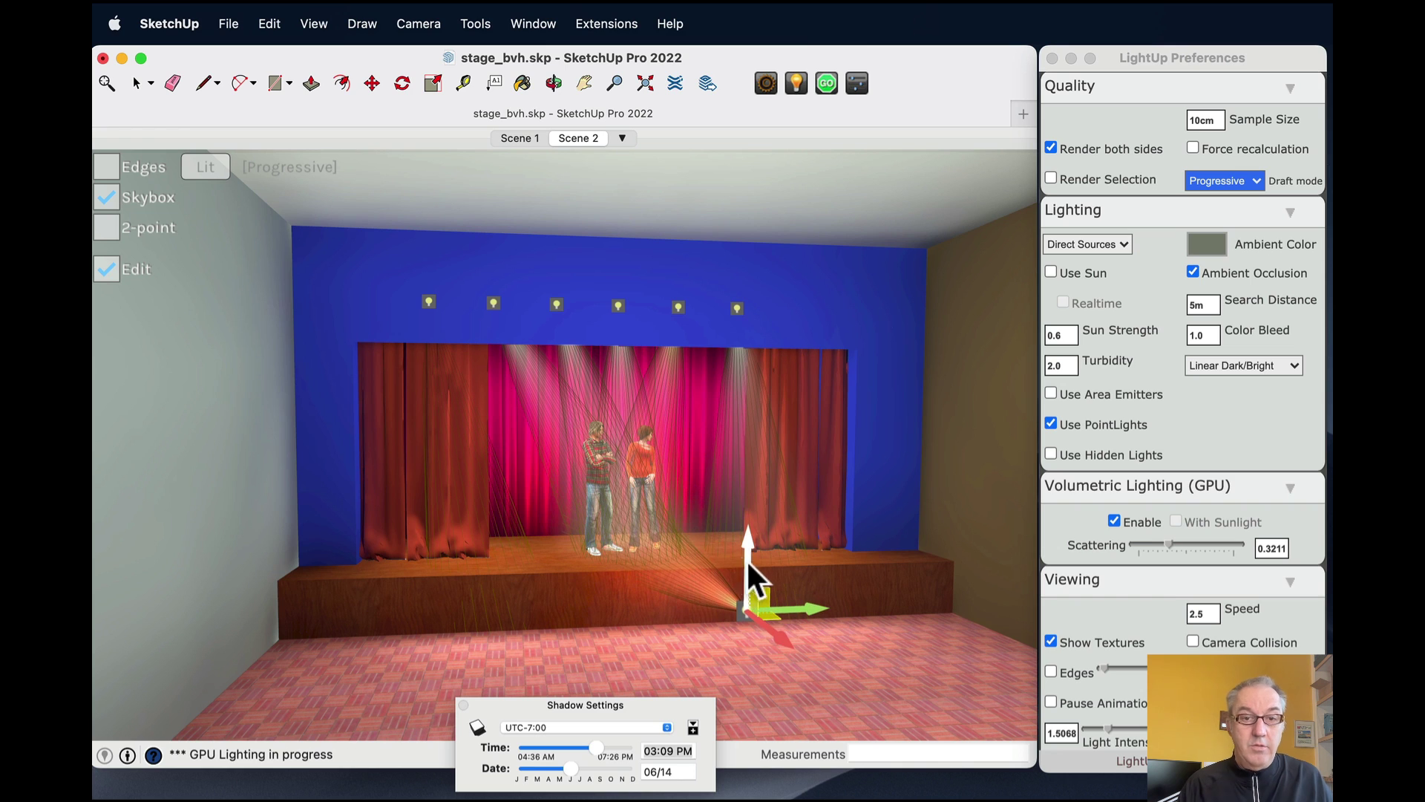
double_click(742, 604)
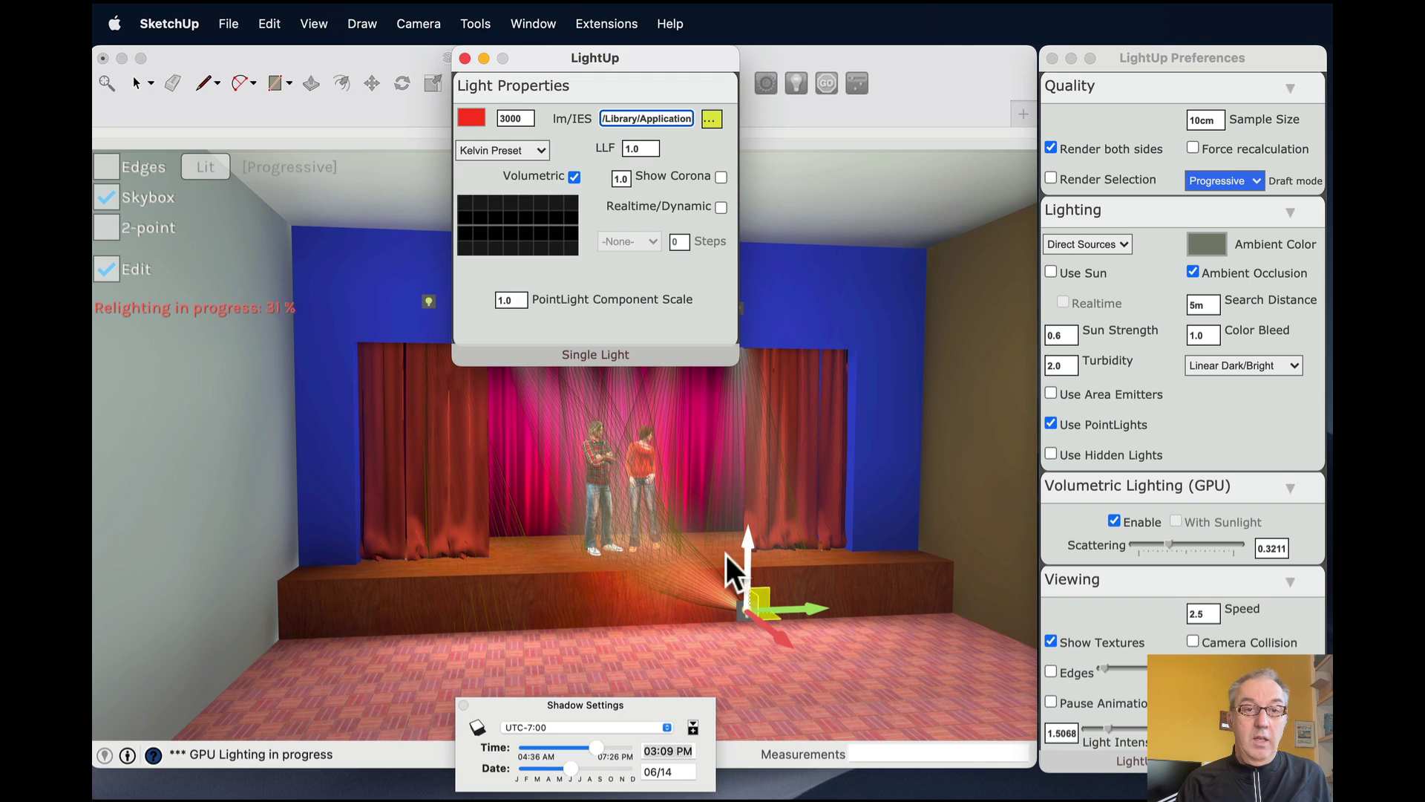
click(471, 118)
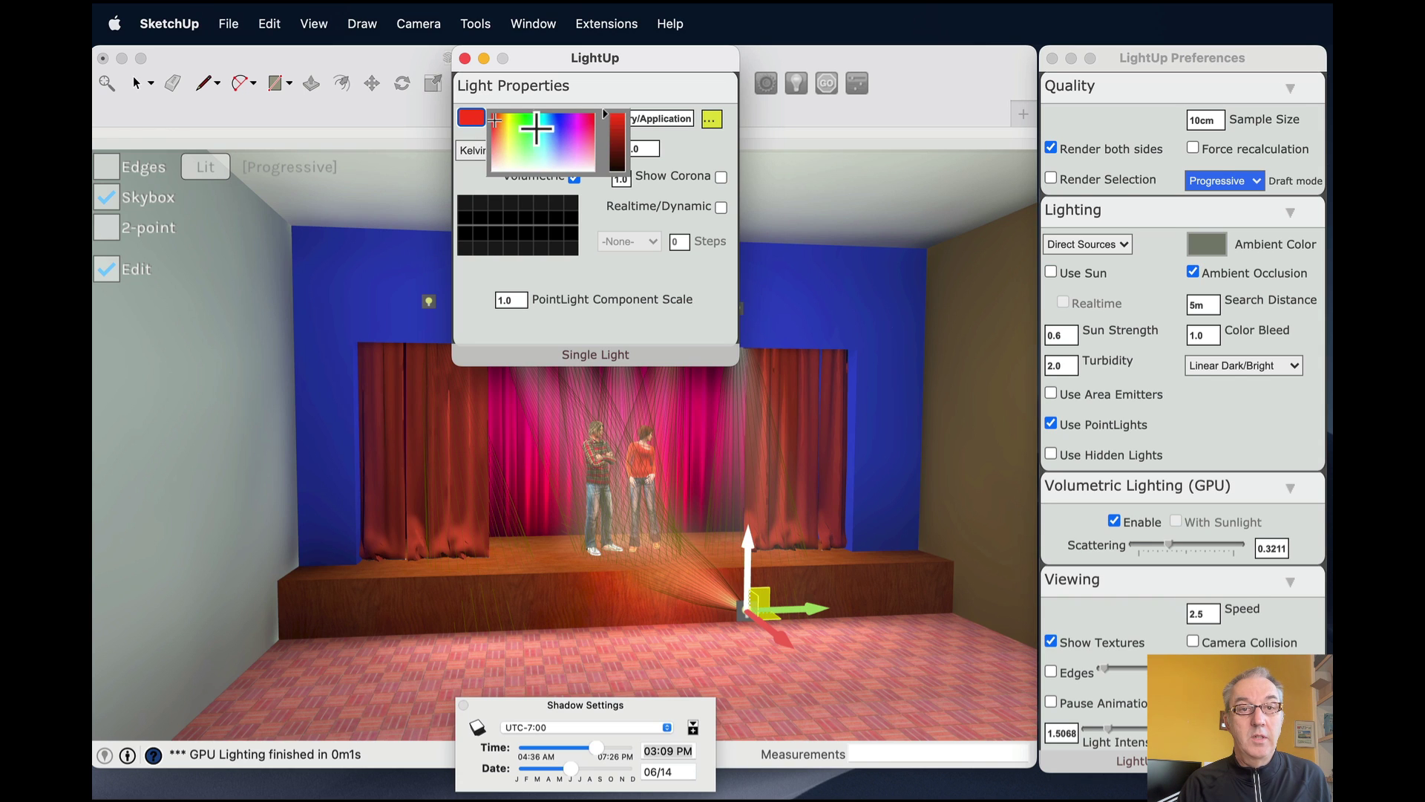
click(543, 121)
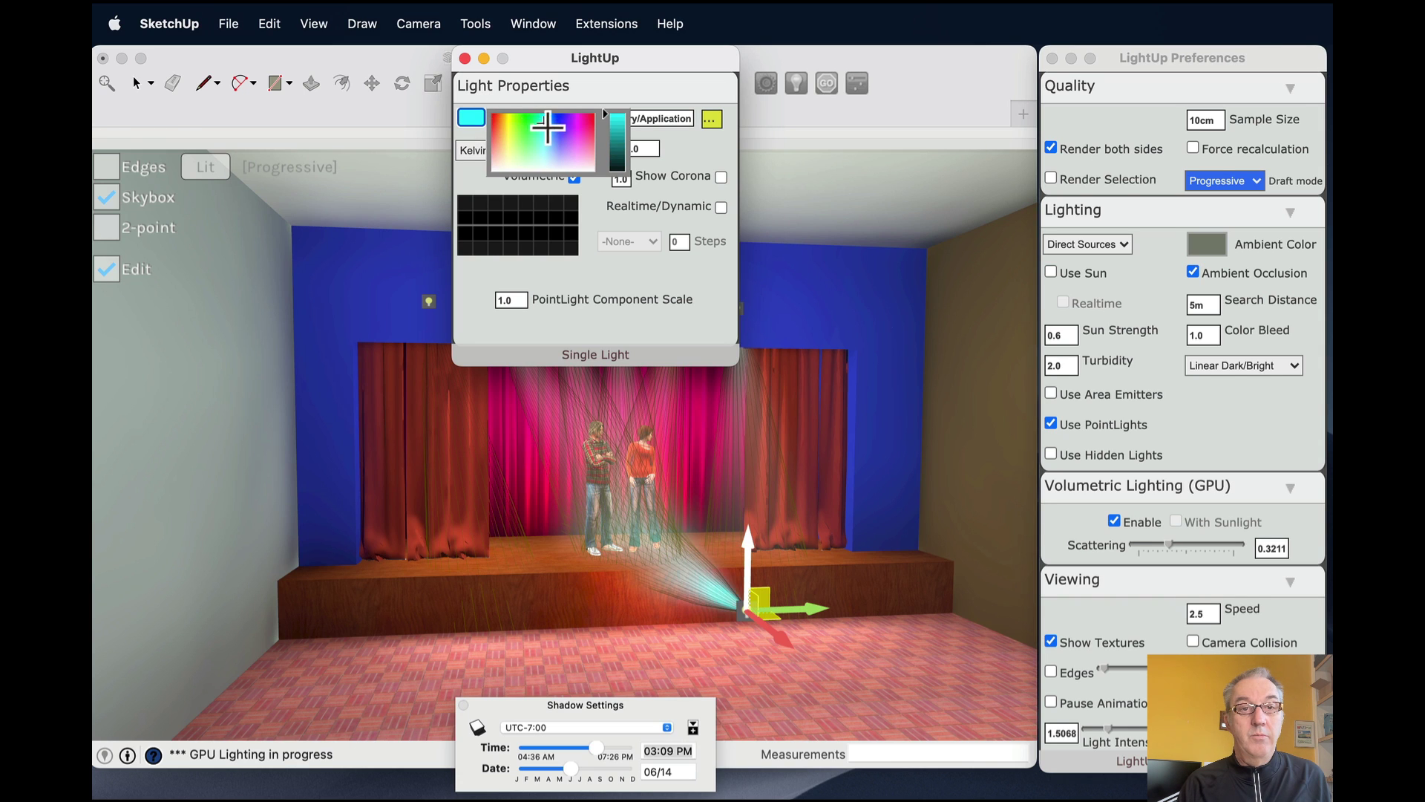
click(464, 58)
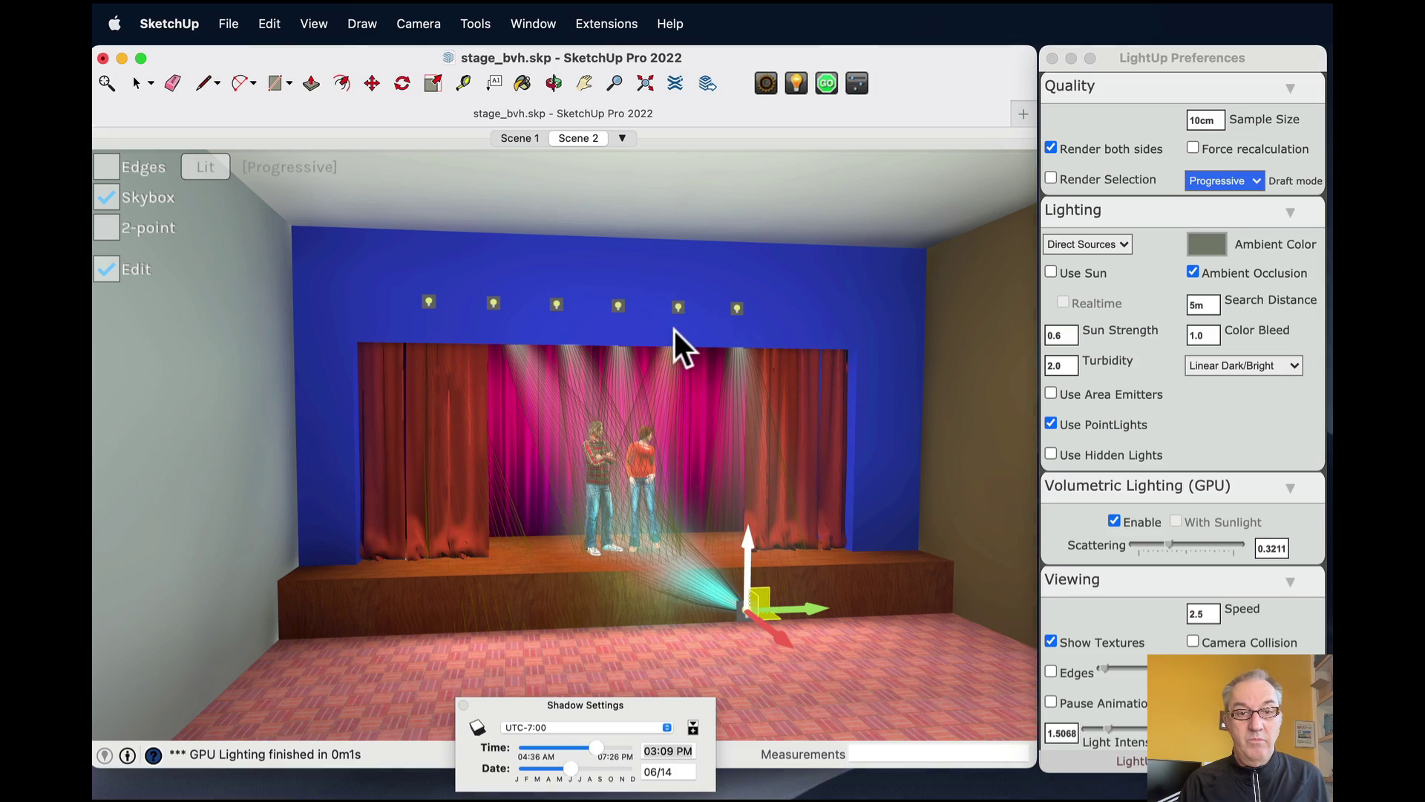
Aim the cyan front spotlight higher, beside the two figures on stage, and leave light editing mode.
drag(675, 331, 707, 357)
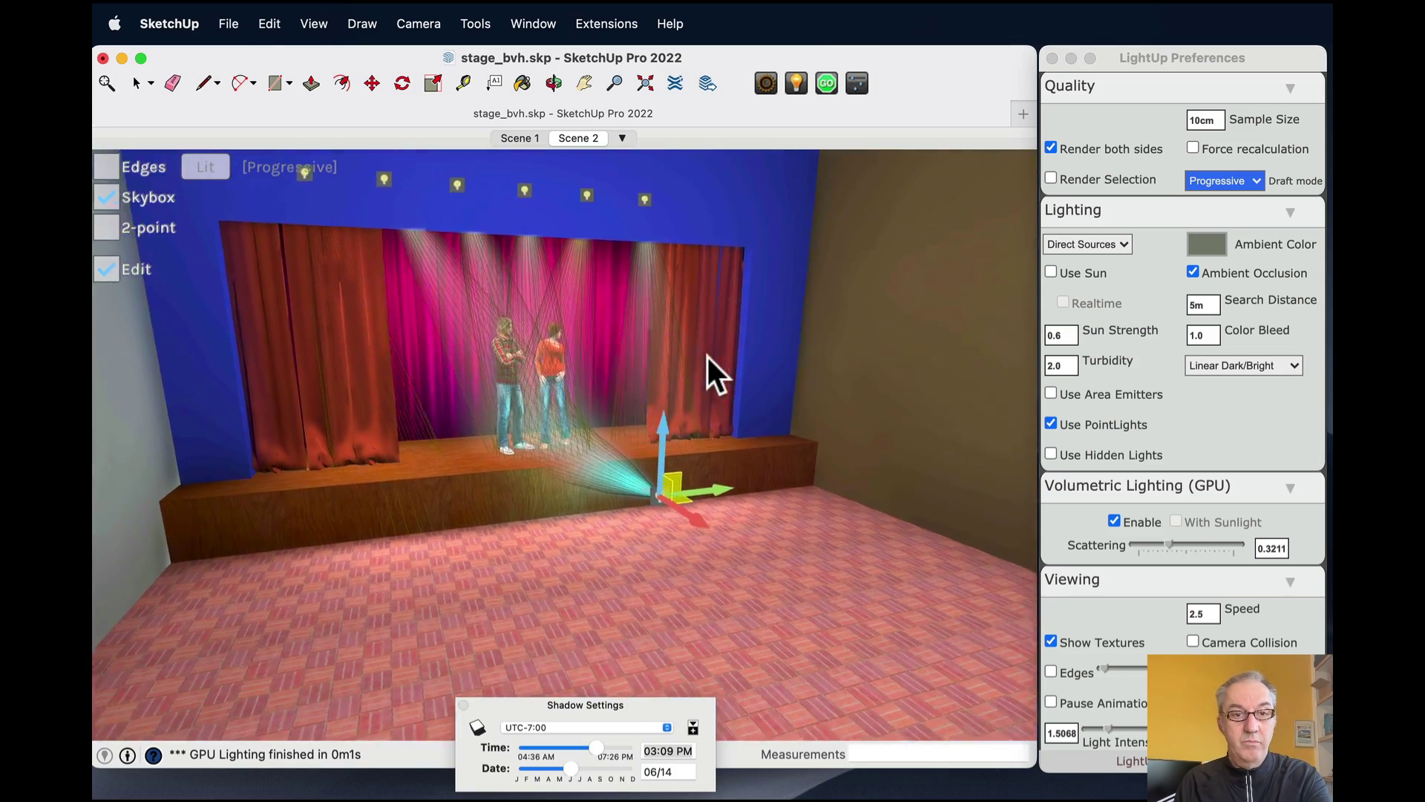
middle_drag(706, 356, 765, 454)
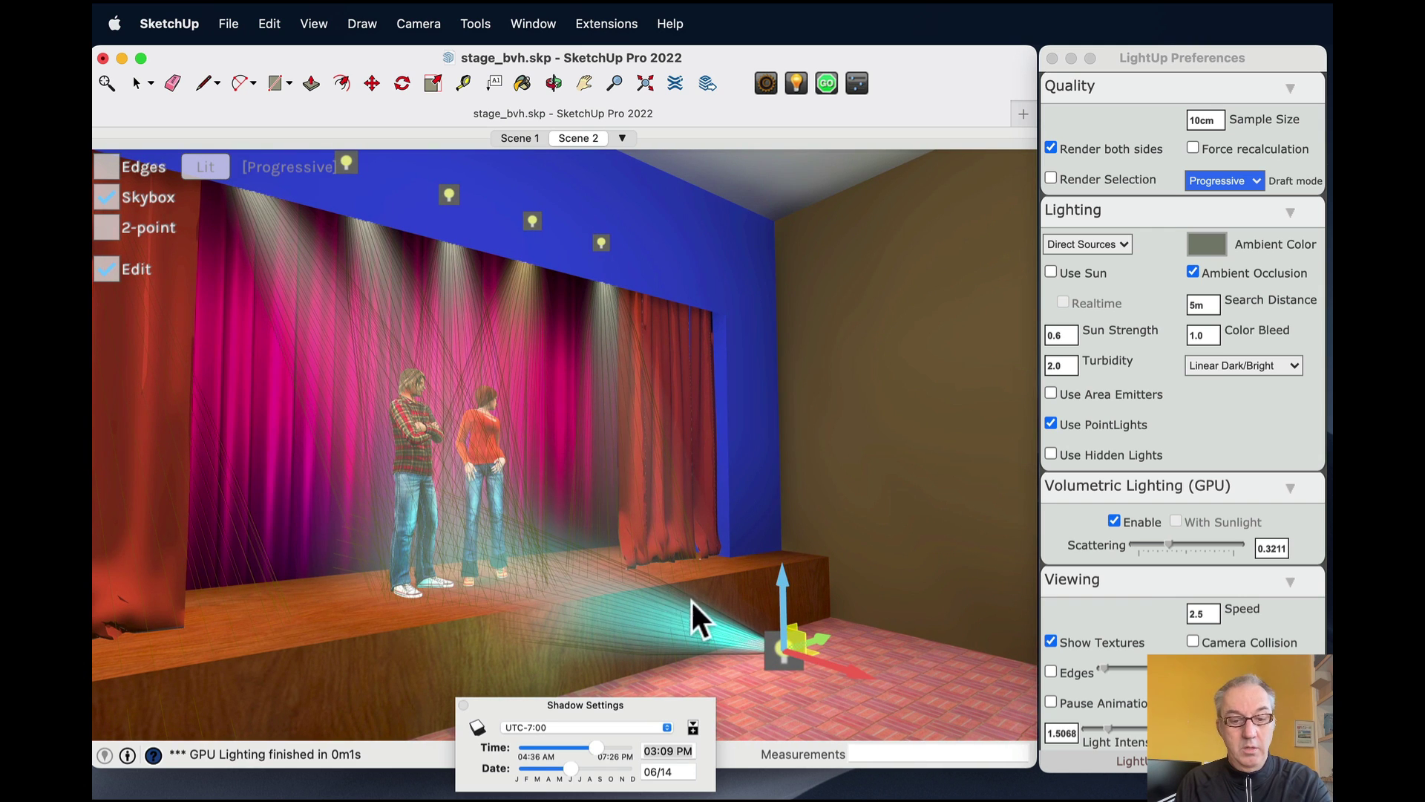
drag(461, 498, 453, 448)
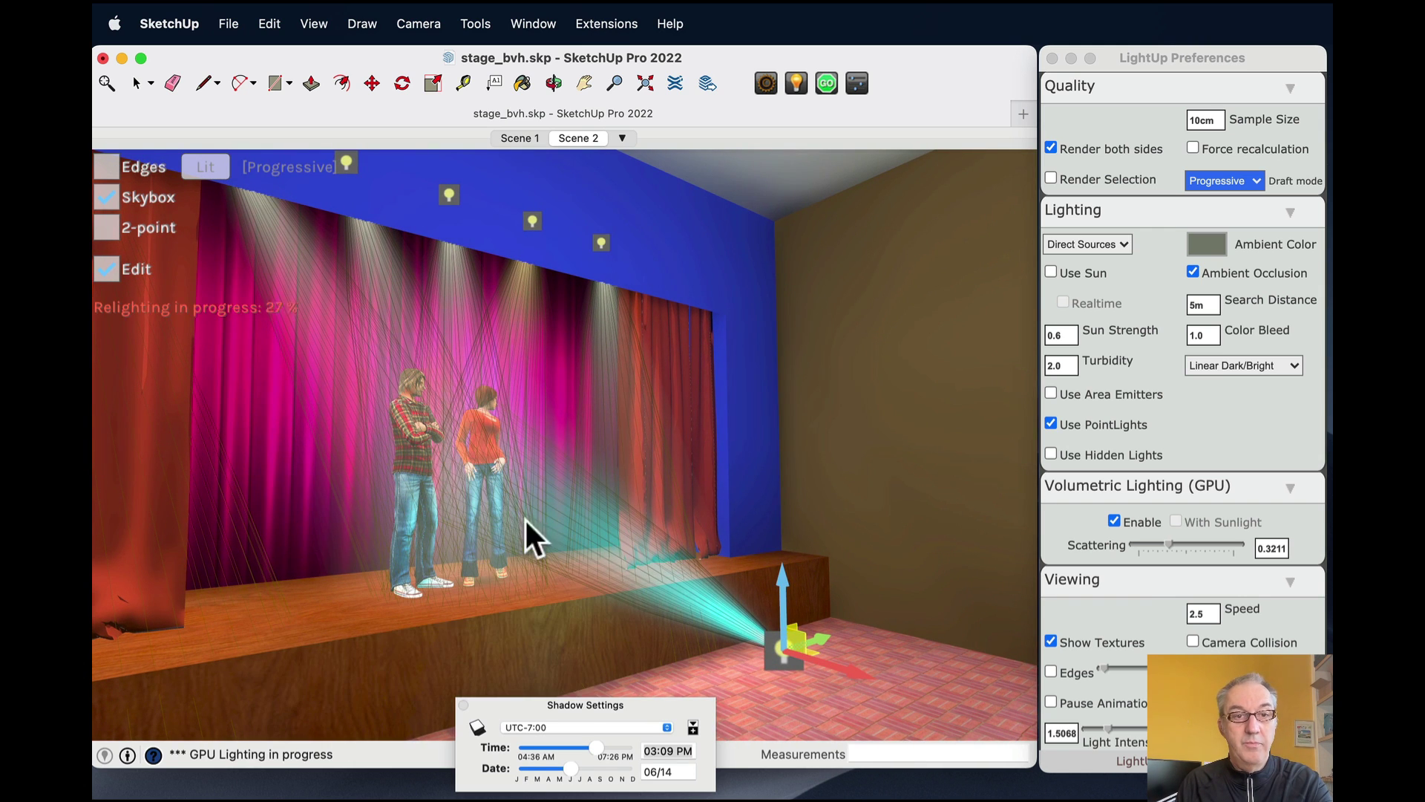
click(112, 267)
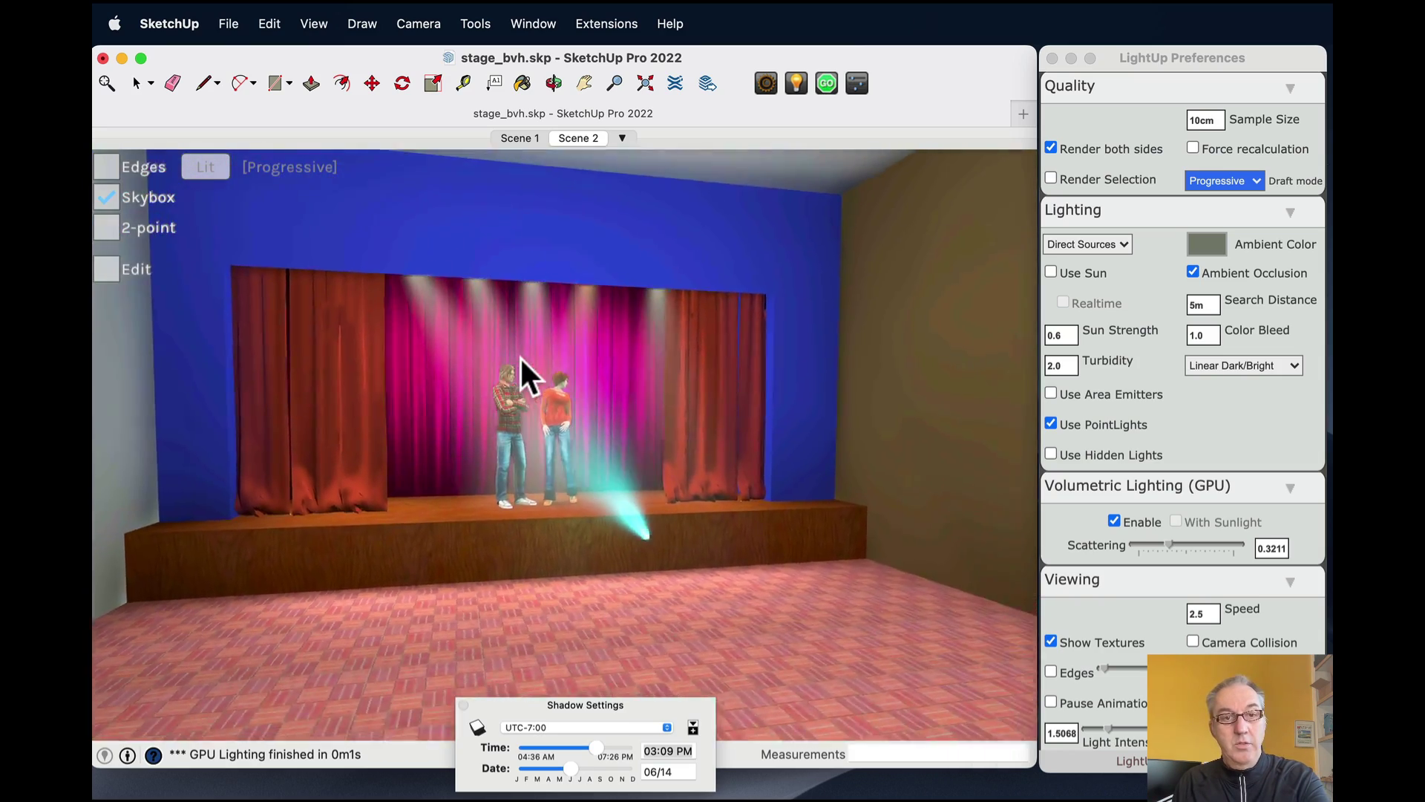
drag(523, 352, 554, 355)
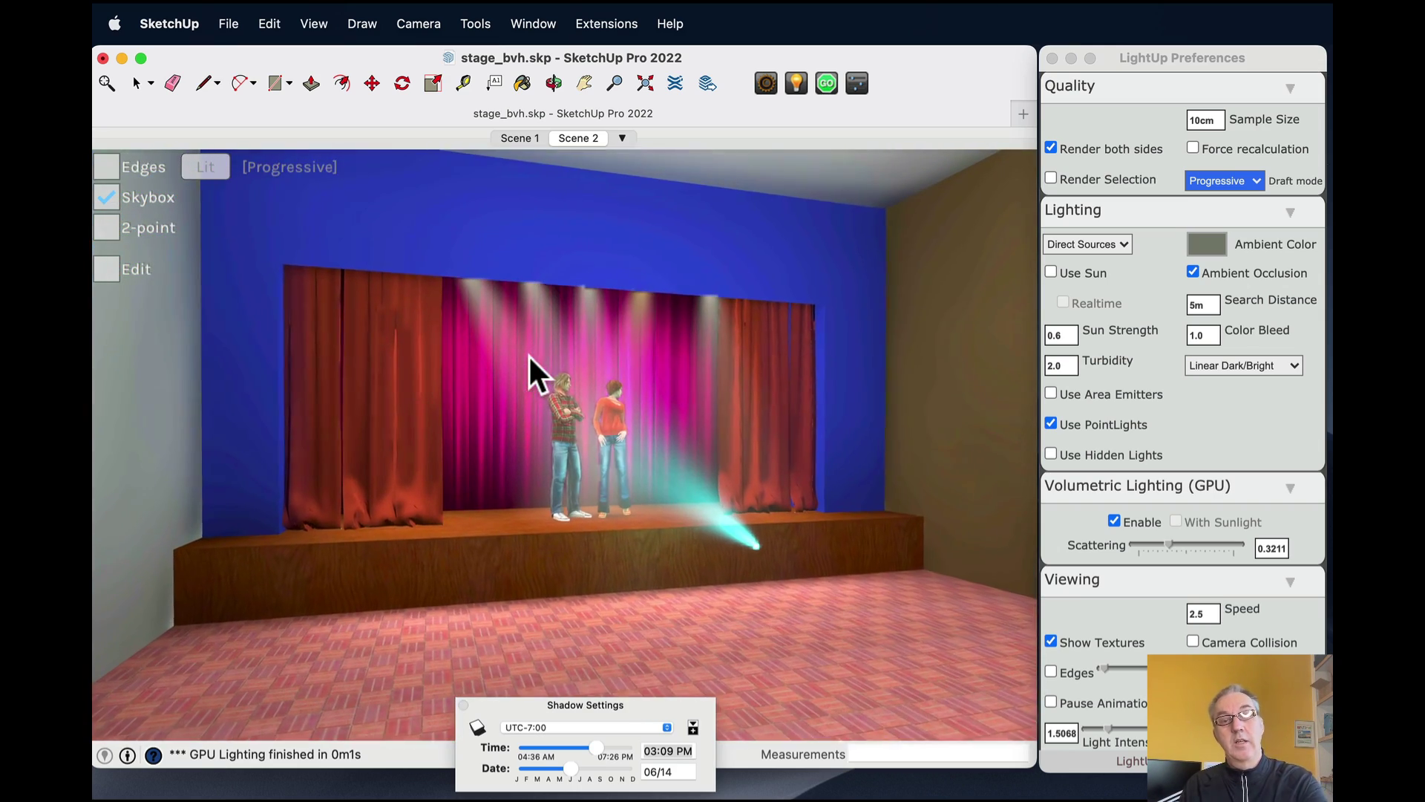
Darken the Ambient Color to a dark grey so the volumetric beams stand out.
click(1207, 245)
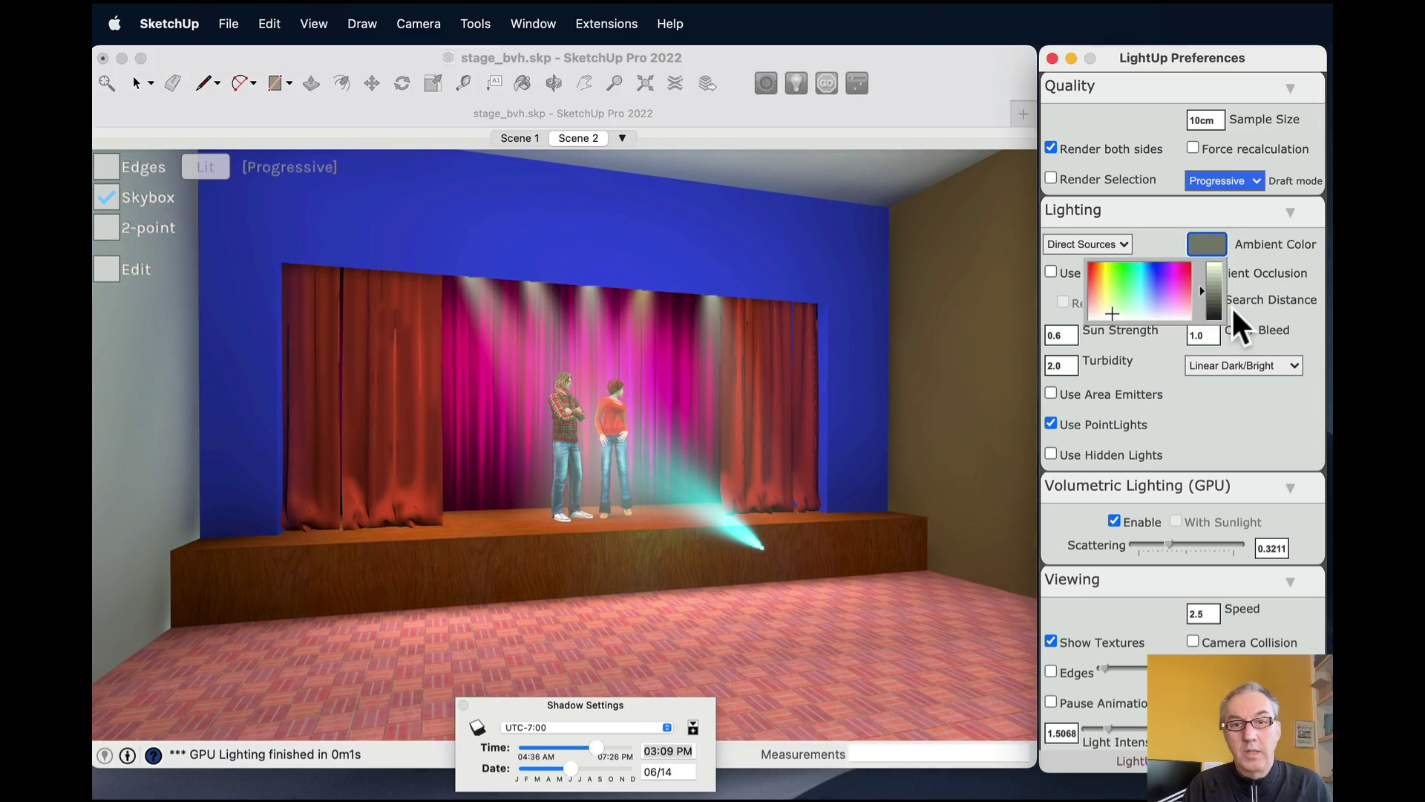
click(1214, 311)
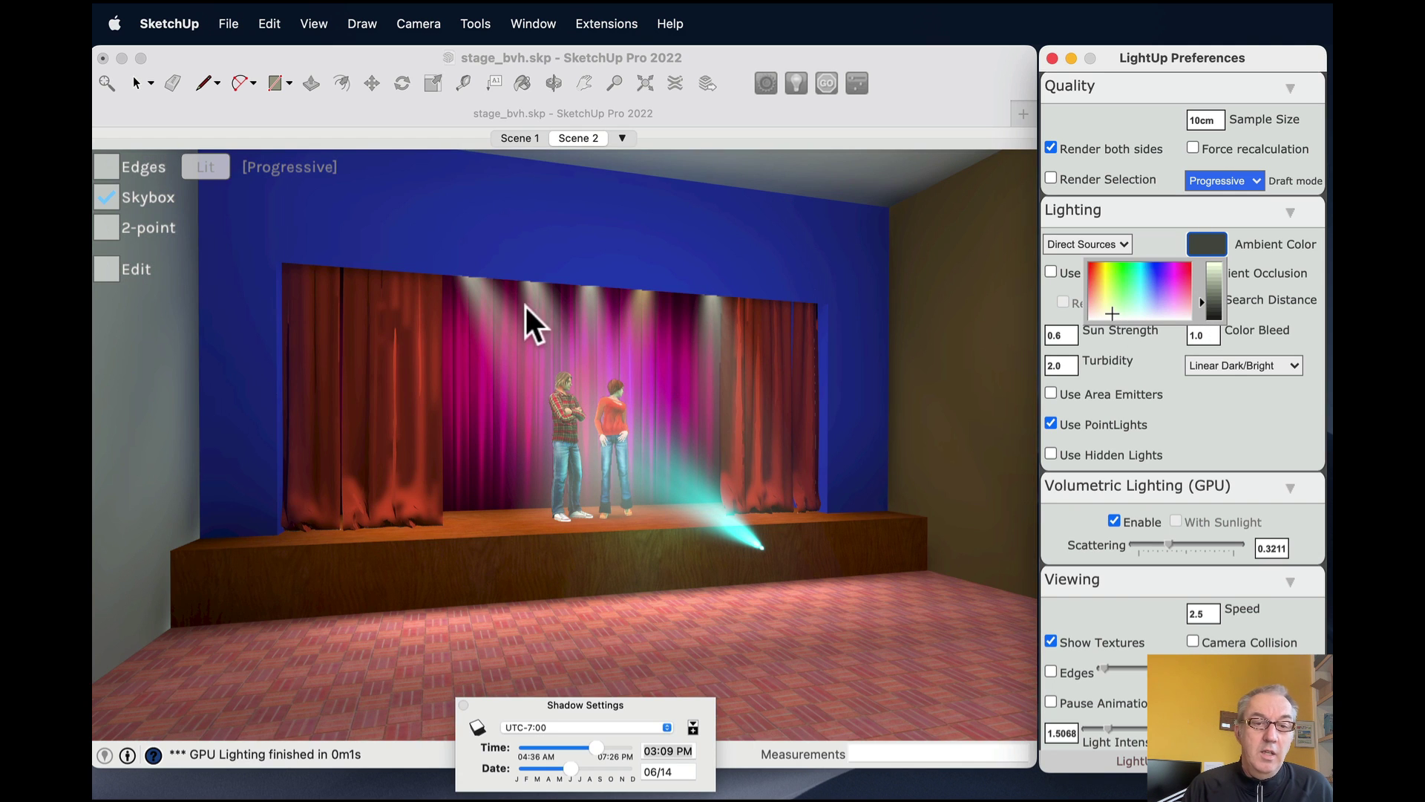
click(545, 316)
mouse_move(550, 319)
mouse_down()
mouse_move(616, 328)
mouse_move(554, 309)
mouse_up()
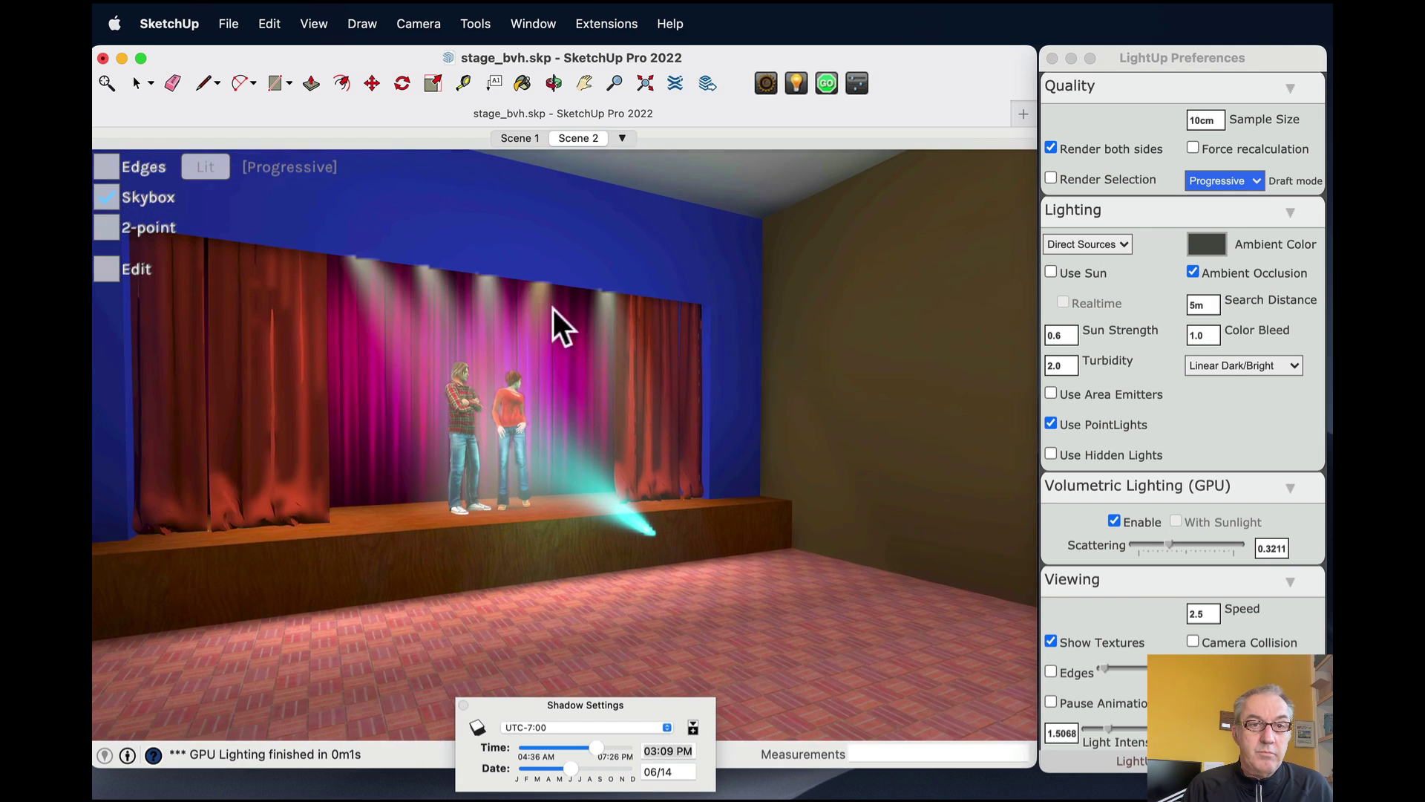
Switch to the Scene 1 view, return to Scene 2 and look over the lit stage.
click(512, 138)
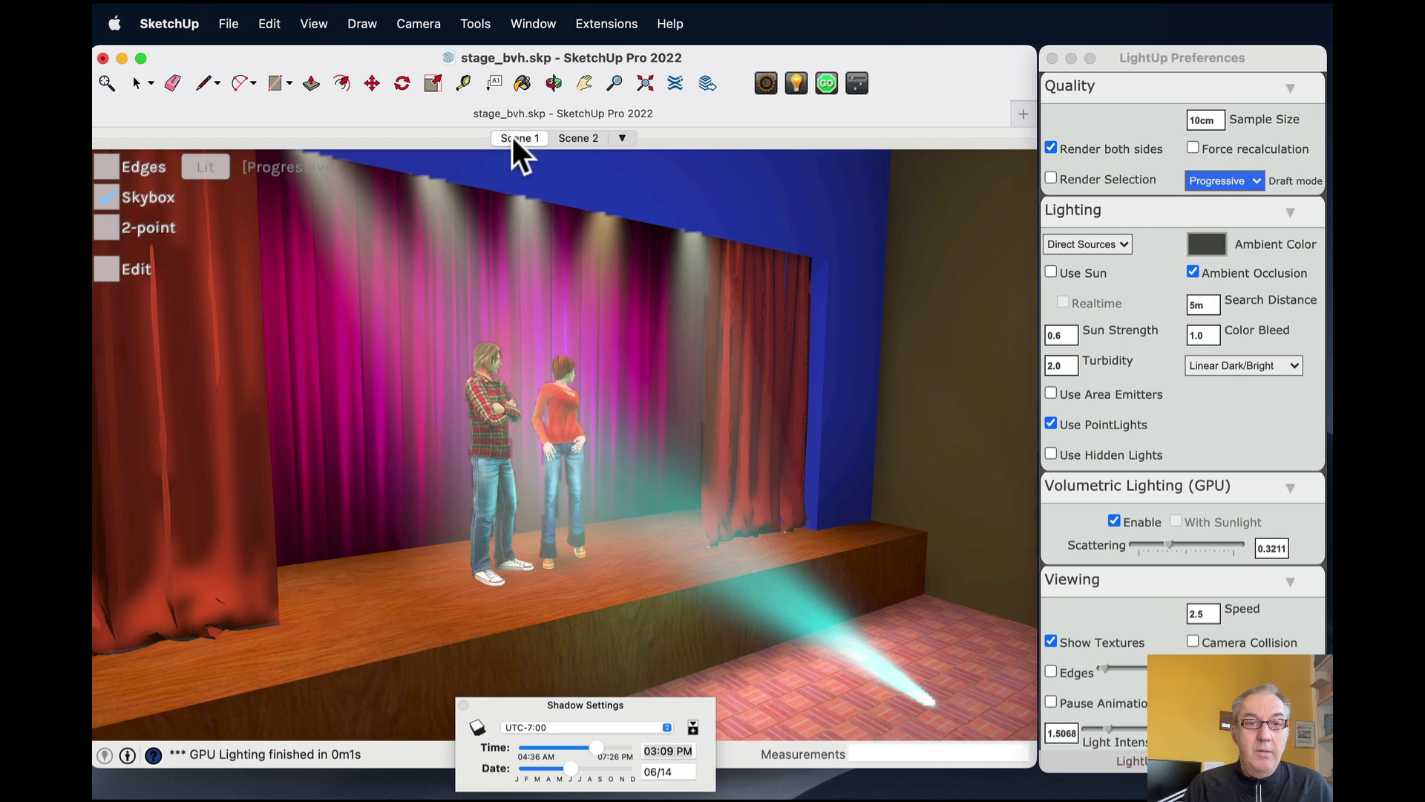
click(596, 136)
drag(625, 330, 608, 324)
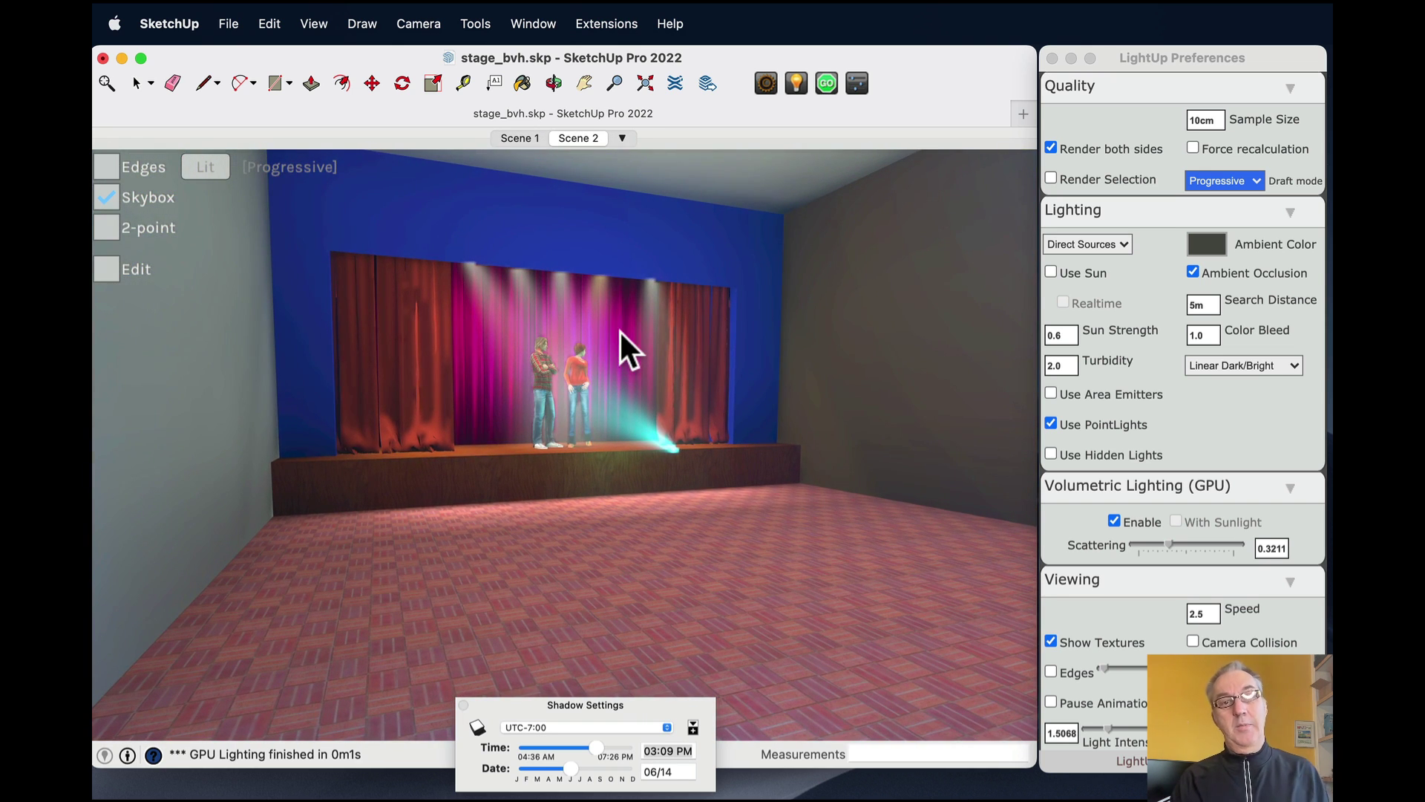